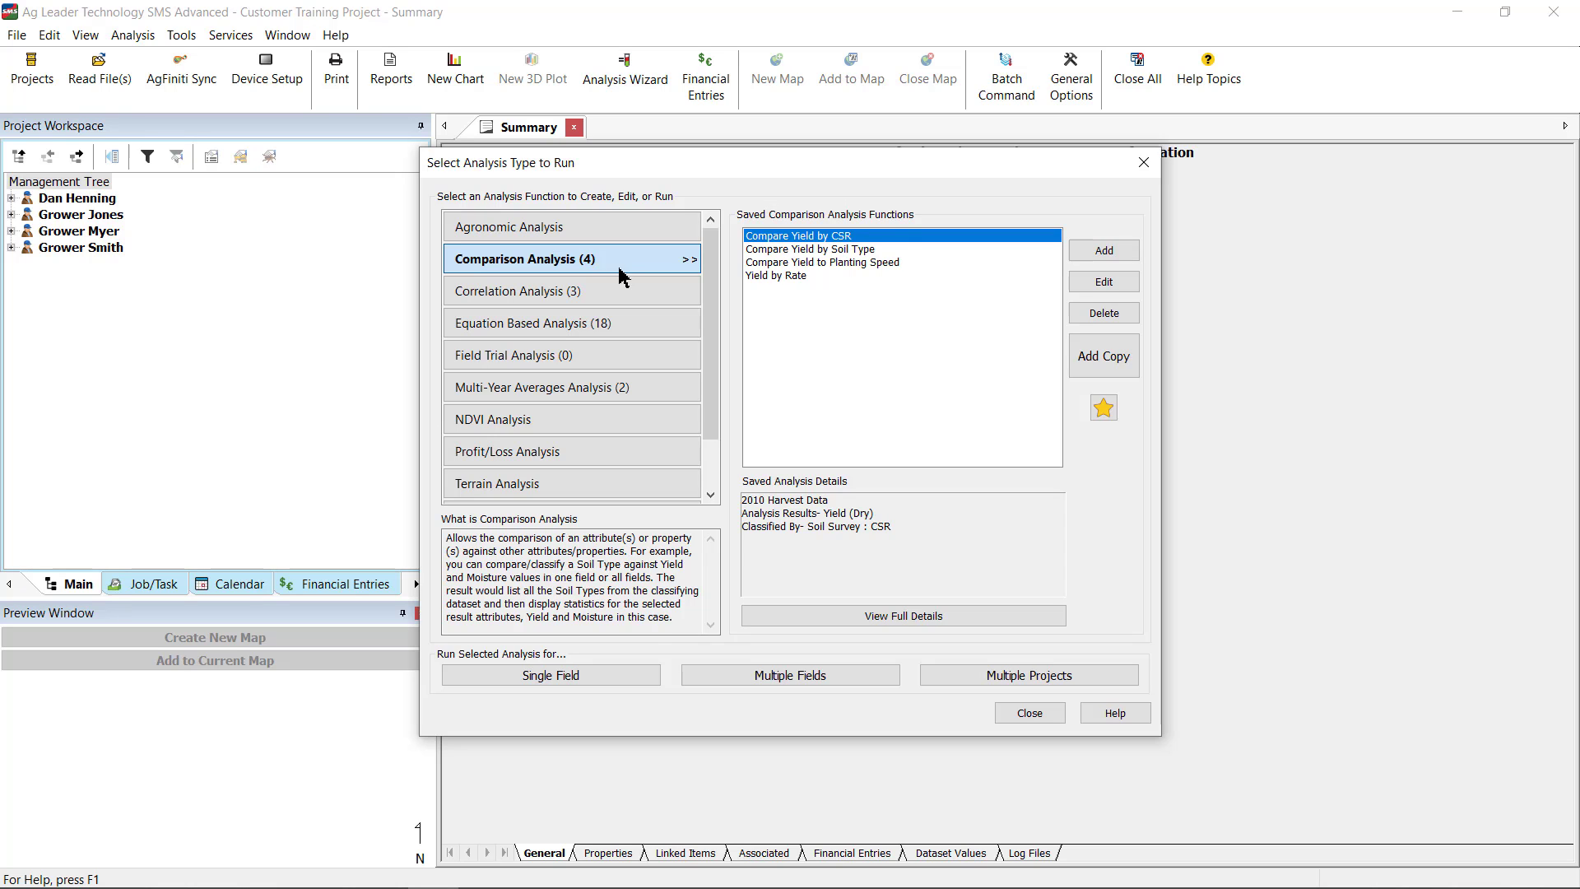
Create a new comparison analysis named "Yield by Hybrid" with the description "Yield x Product Name".
click(1092, 261)
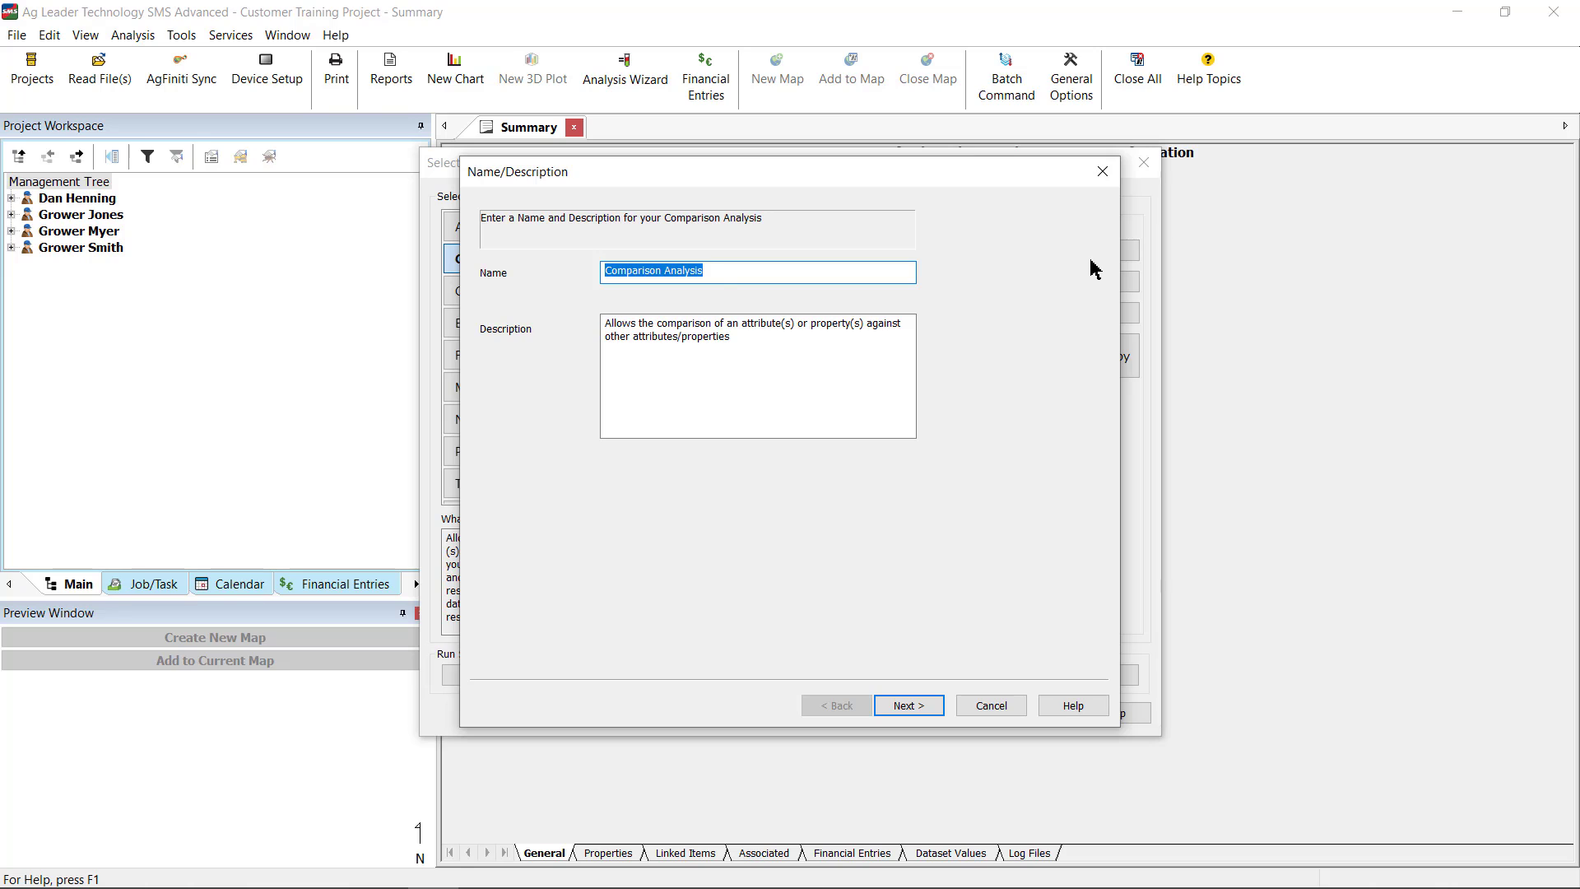
text(Yield )
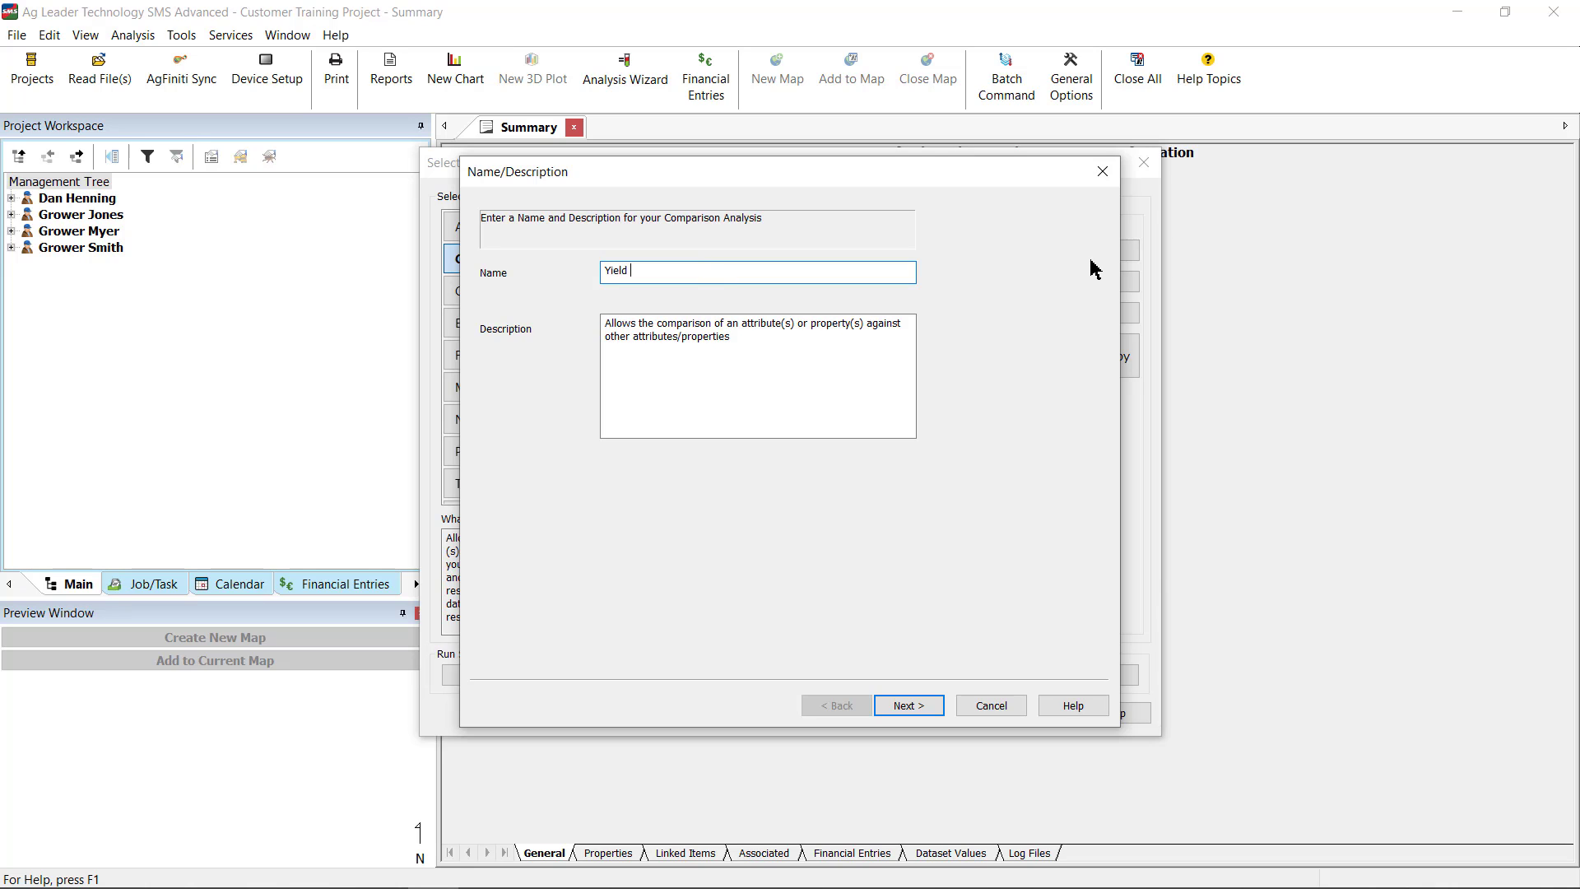
text(by Hybrid)
drag(852, 344, 552, 311)
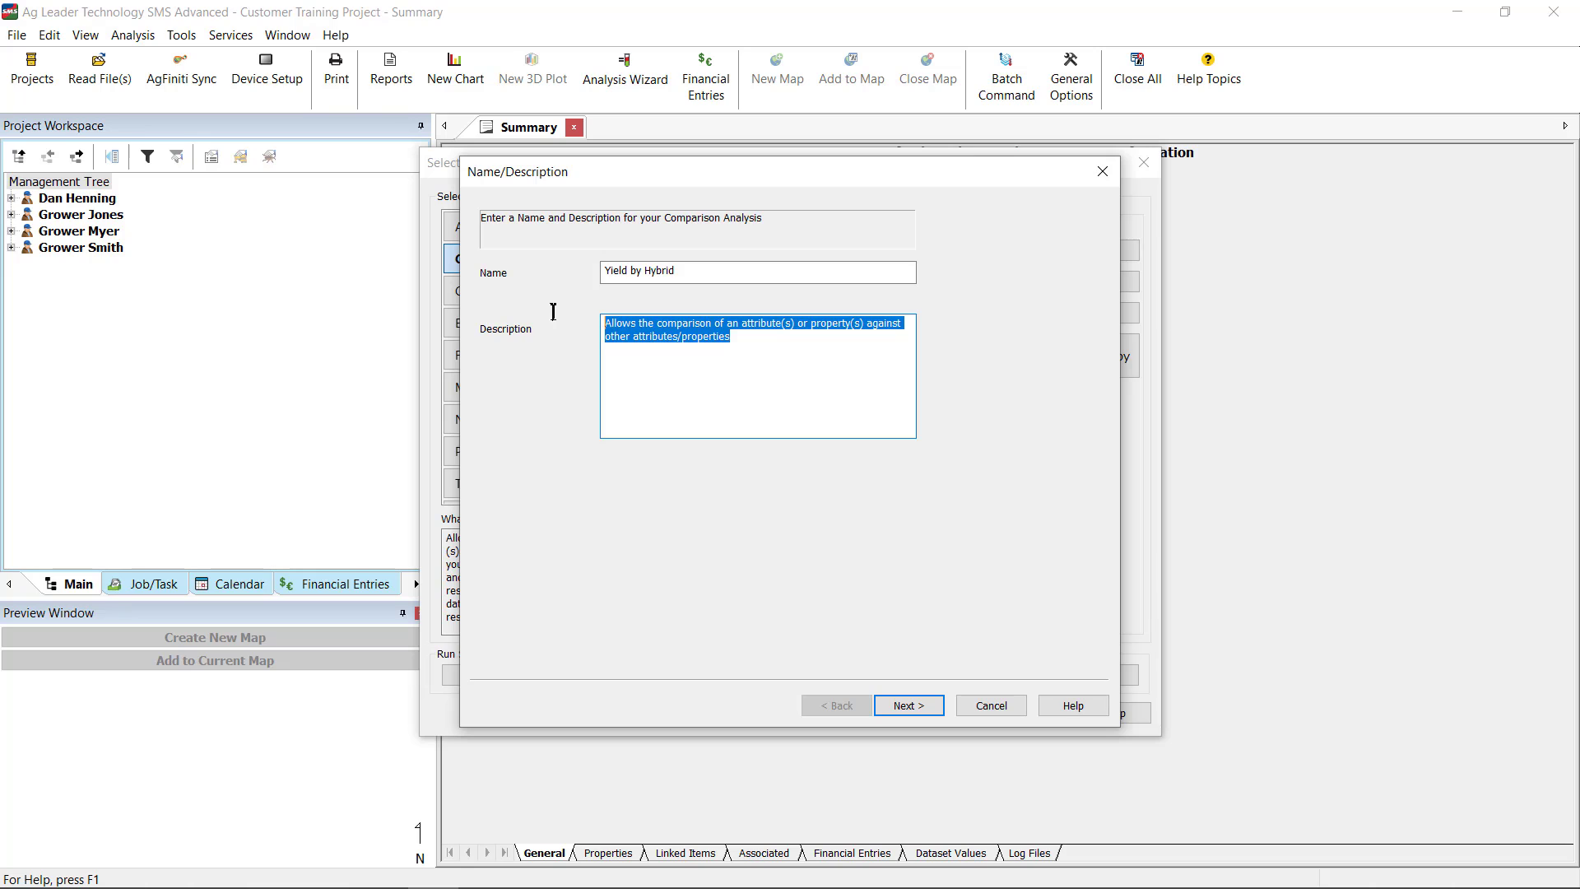
text(Yield )
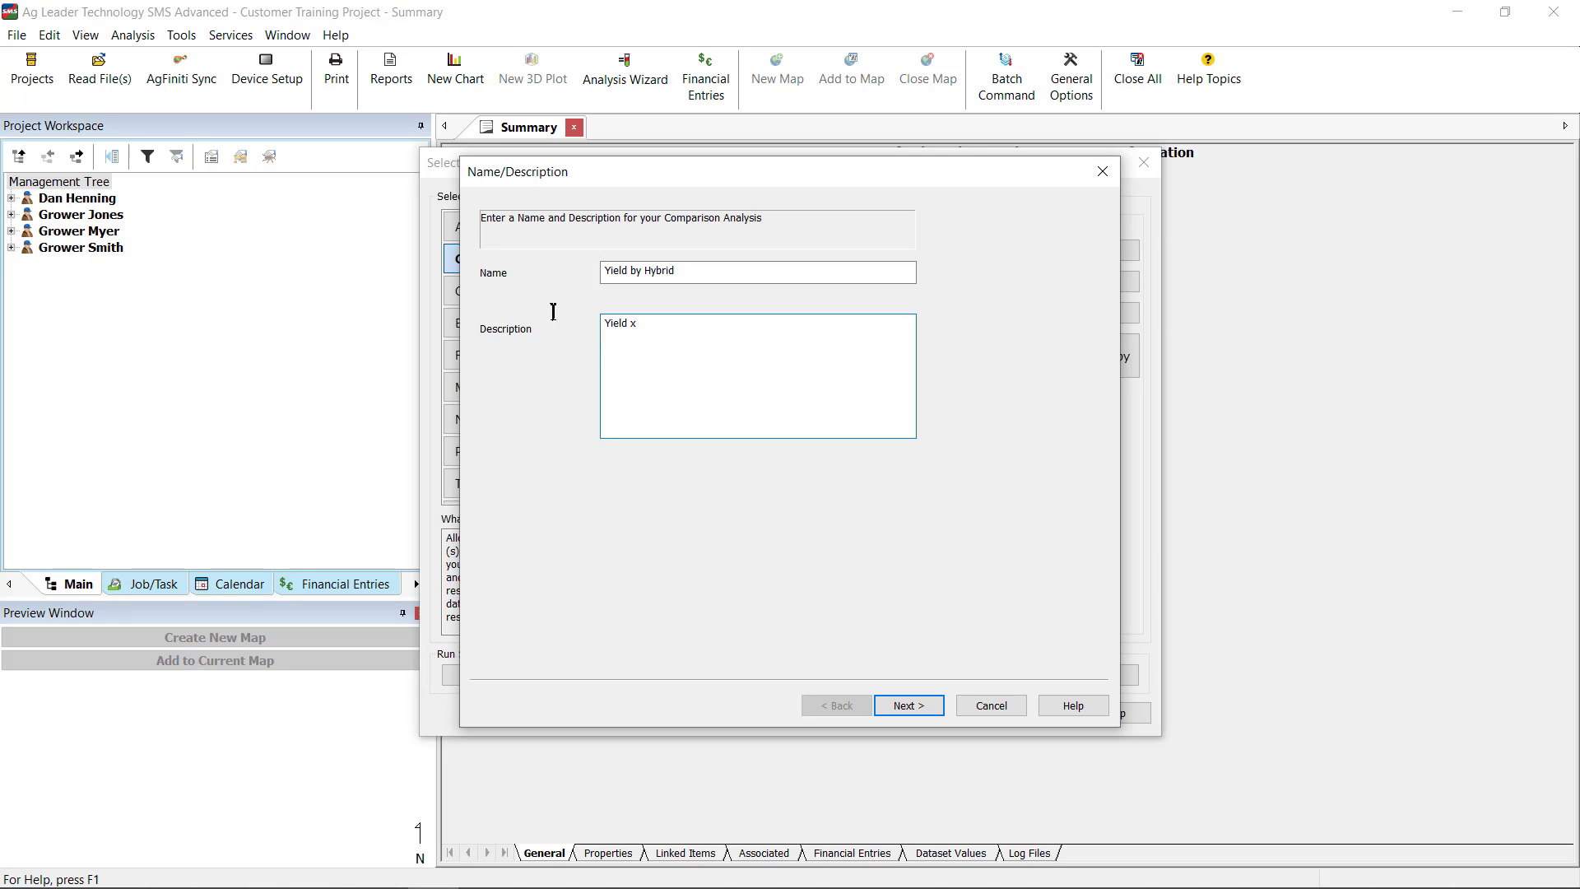
text(x Product Name)
click(919, 707)
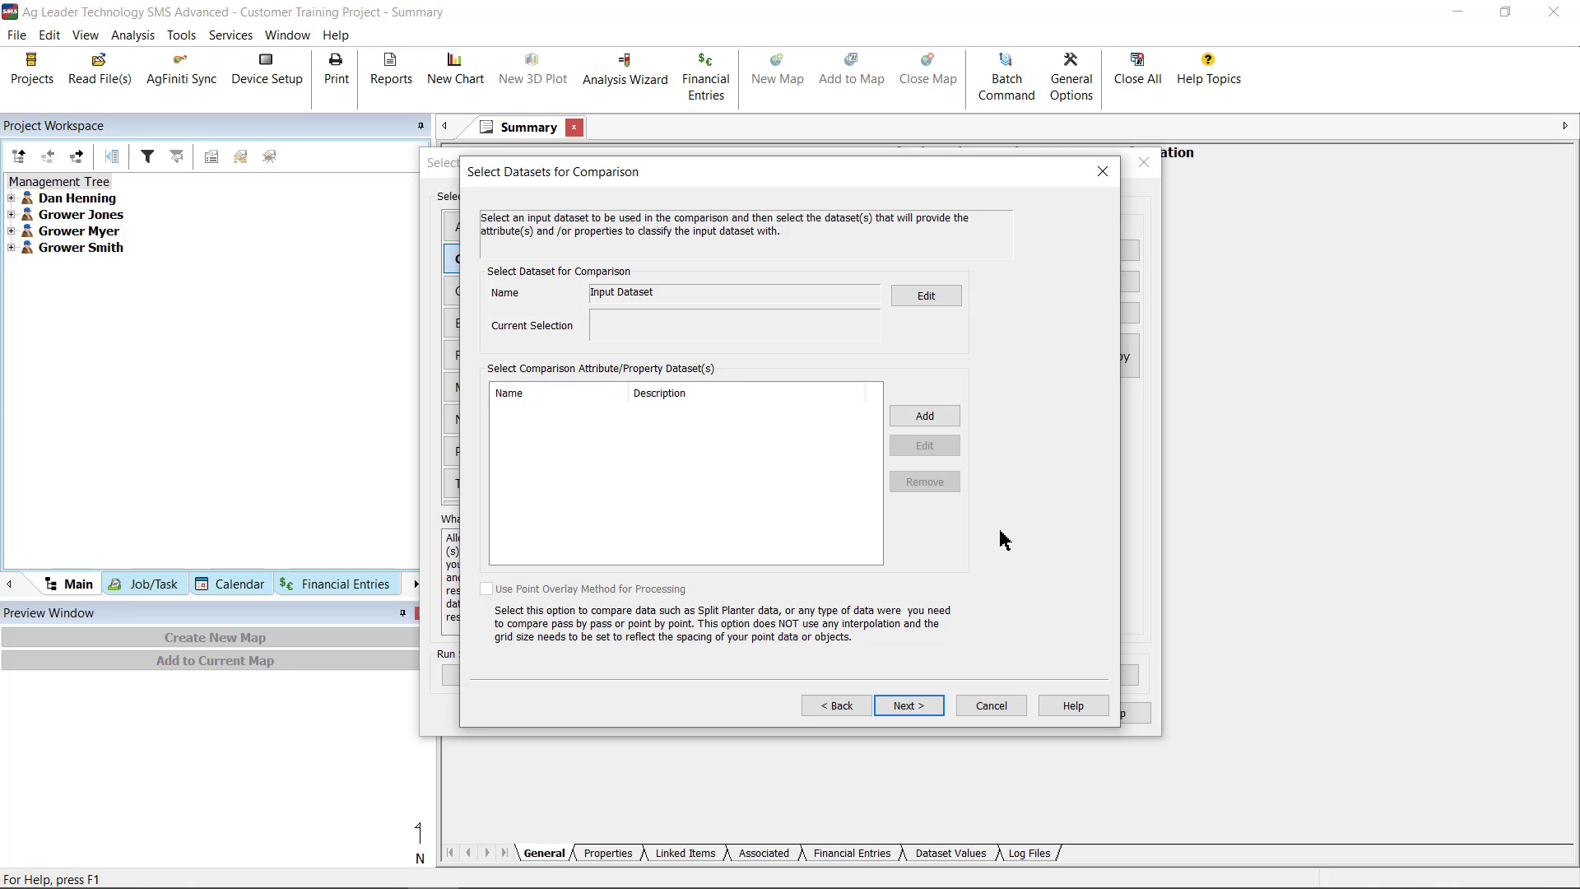
Set the input dataset to the last-listed grower's 2021 Grain Harvest data for the East McMains field on the Home farm, keeping automatic grid settings.
click(946, 296)
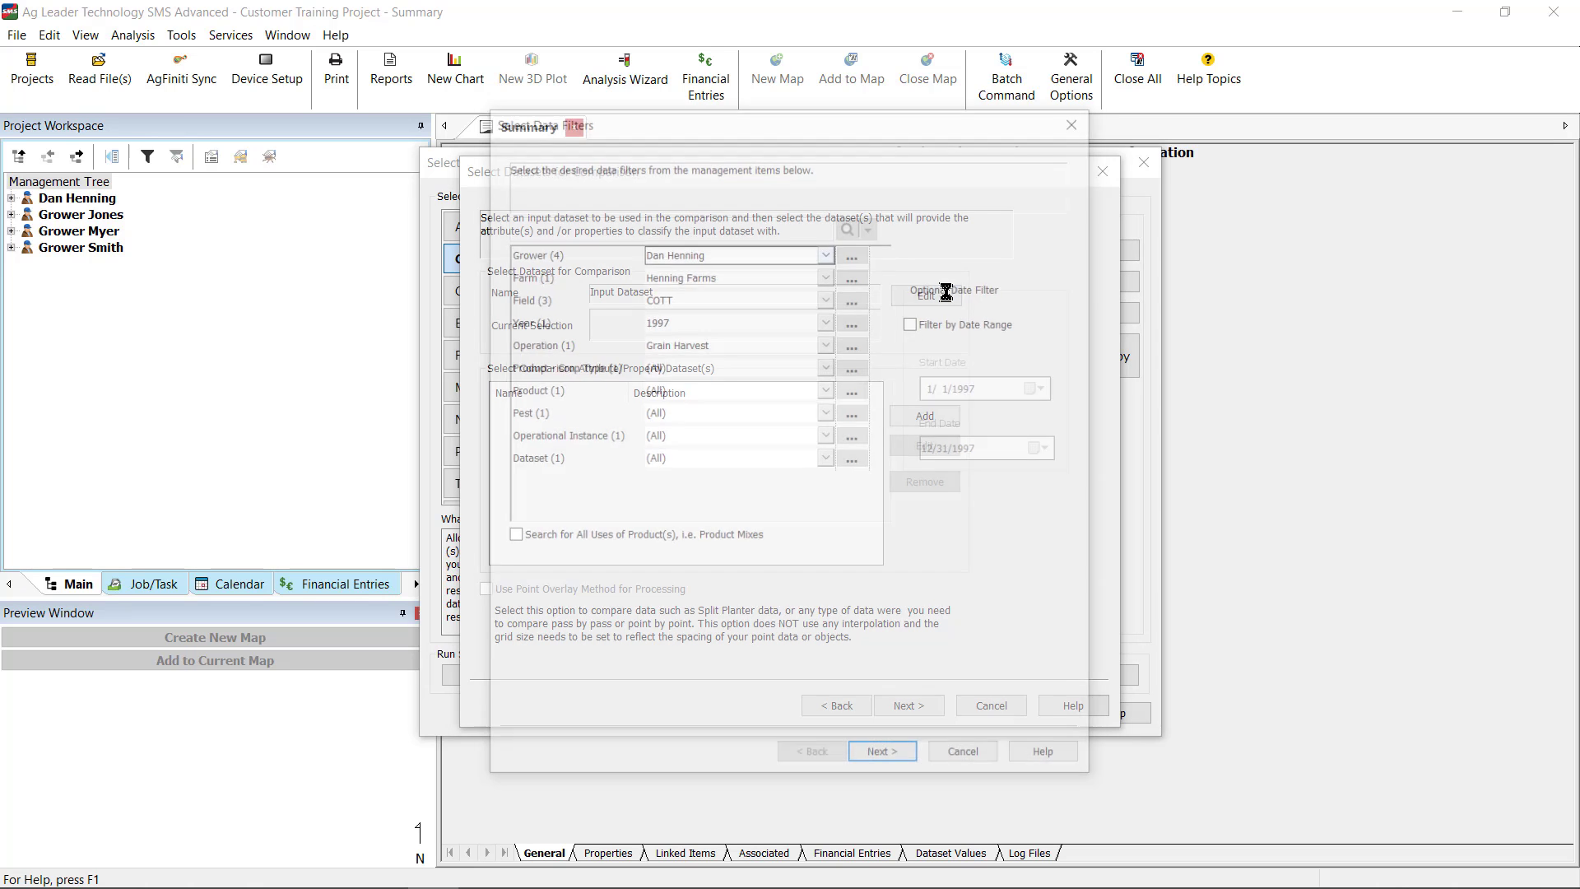
click(829, 251)
click(804, 316)
click(826, 274)
click(827, 275)
click(829, 320)
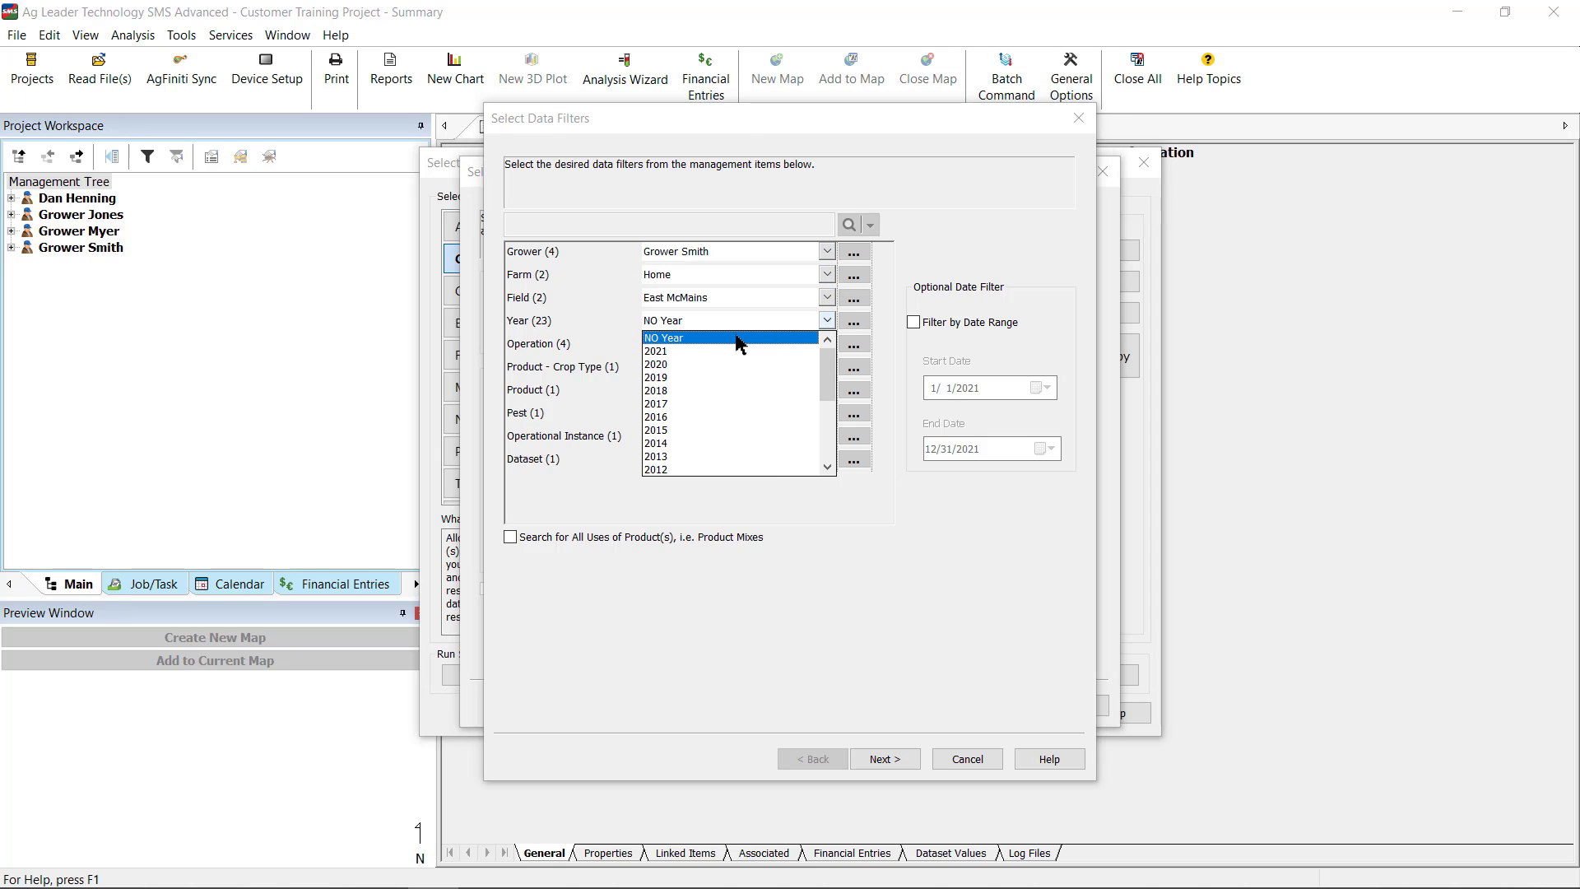
click(668, 352)
click(827, 345)
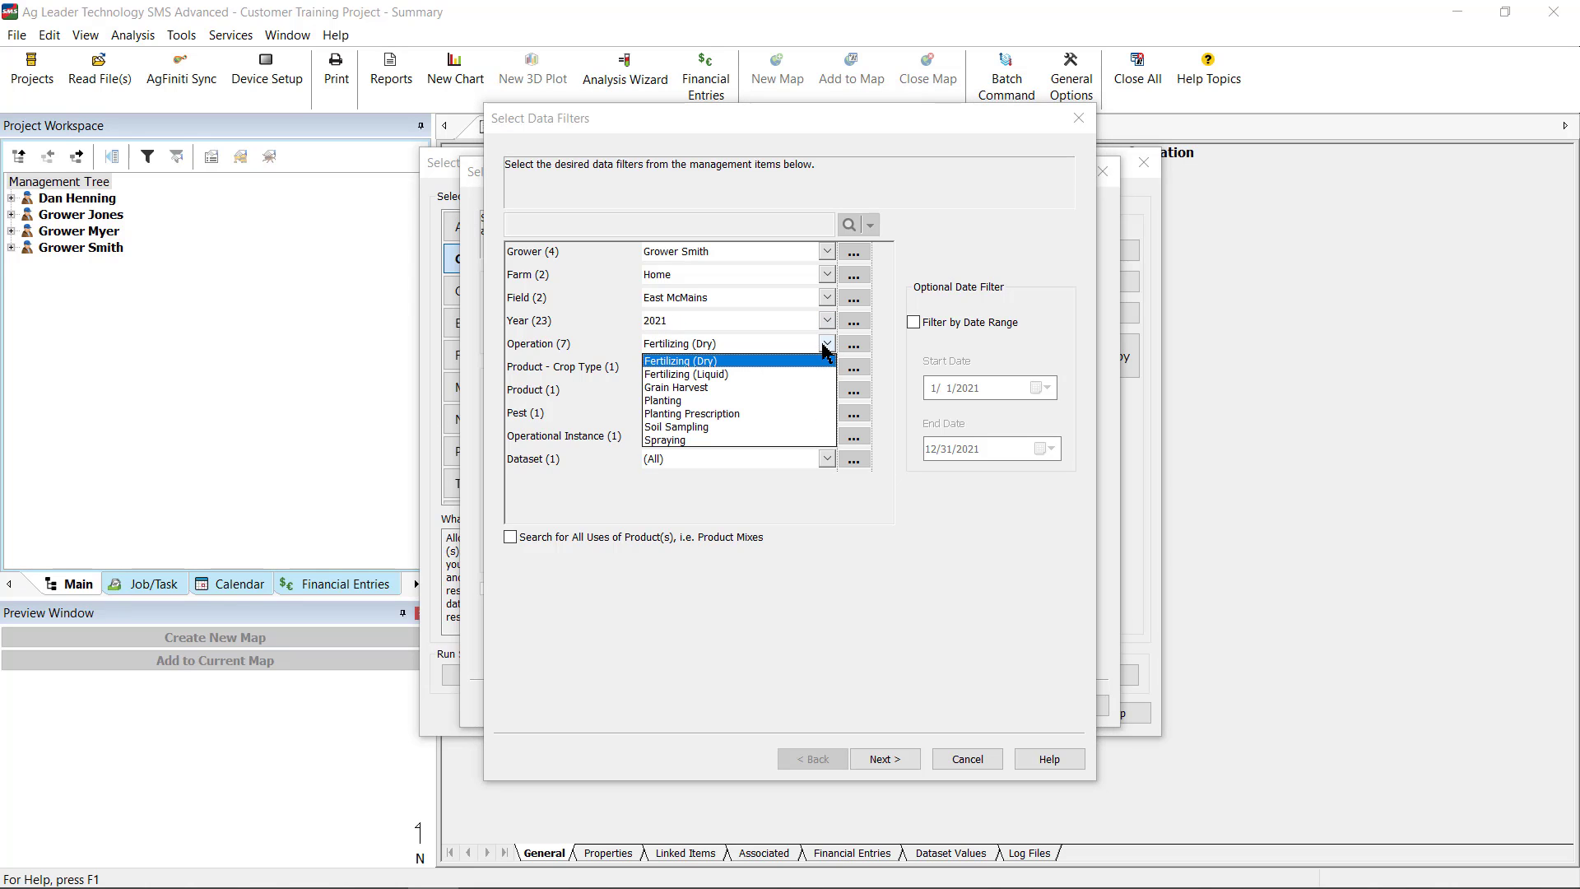
click(704, 391)
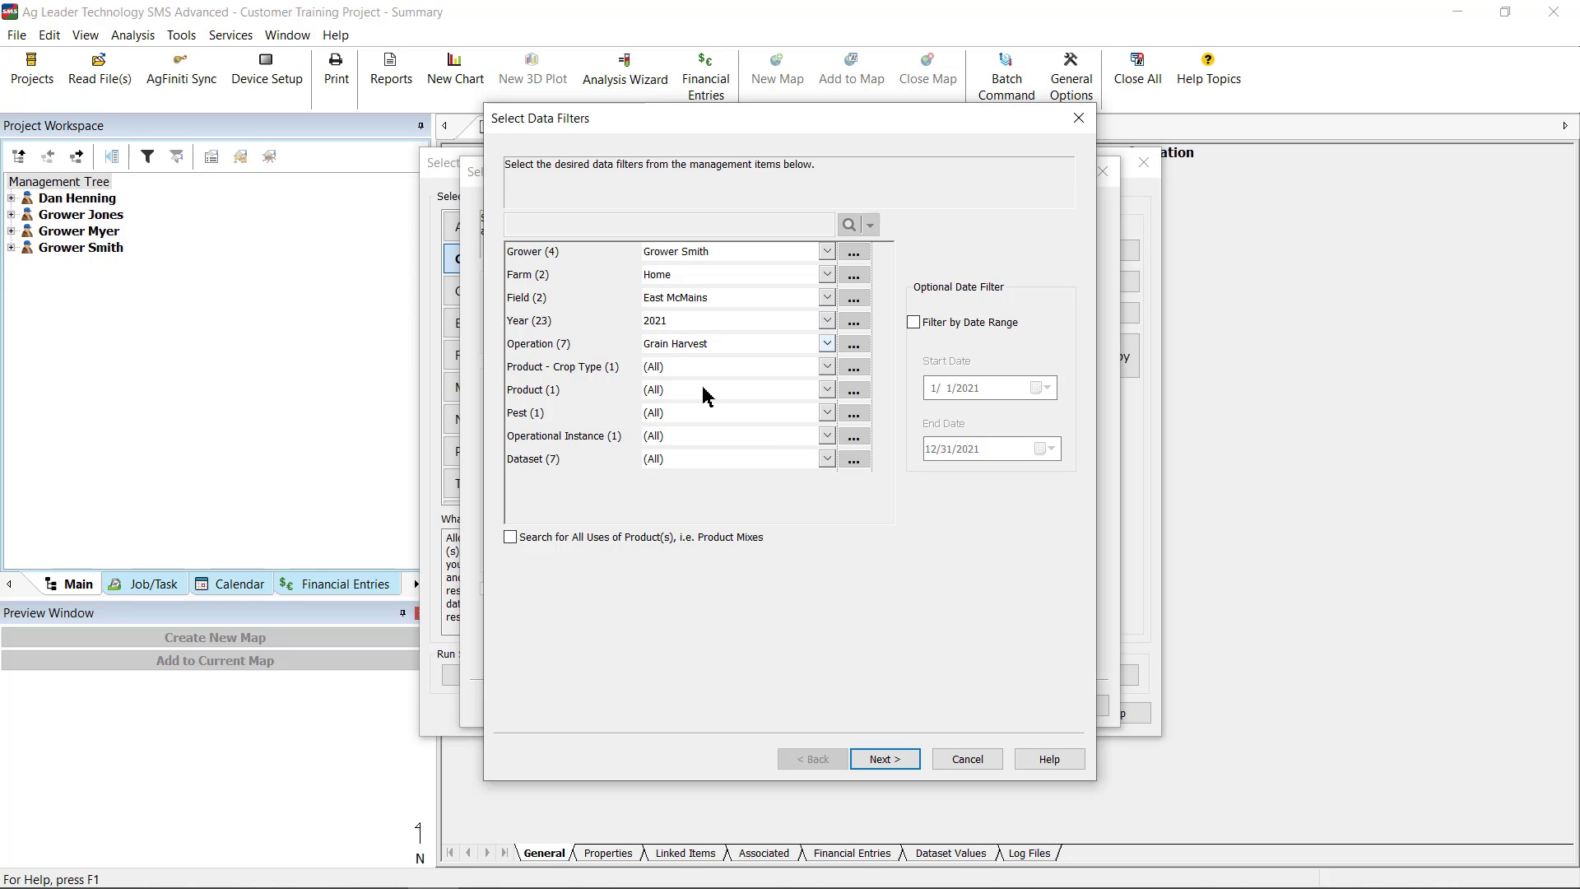
click(887, 758)
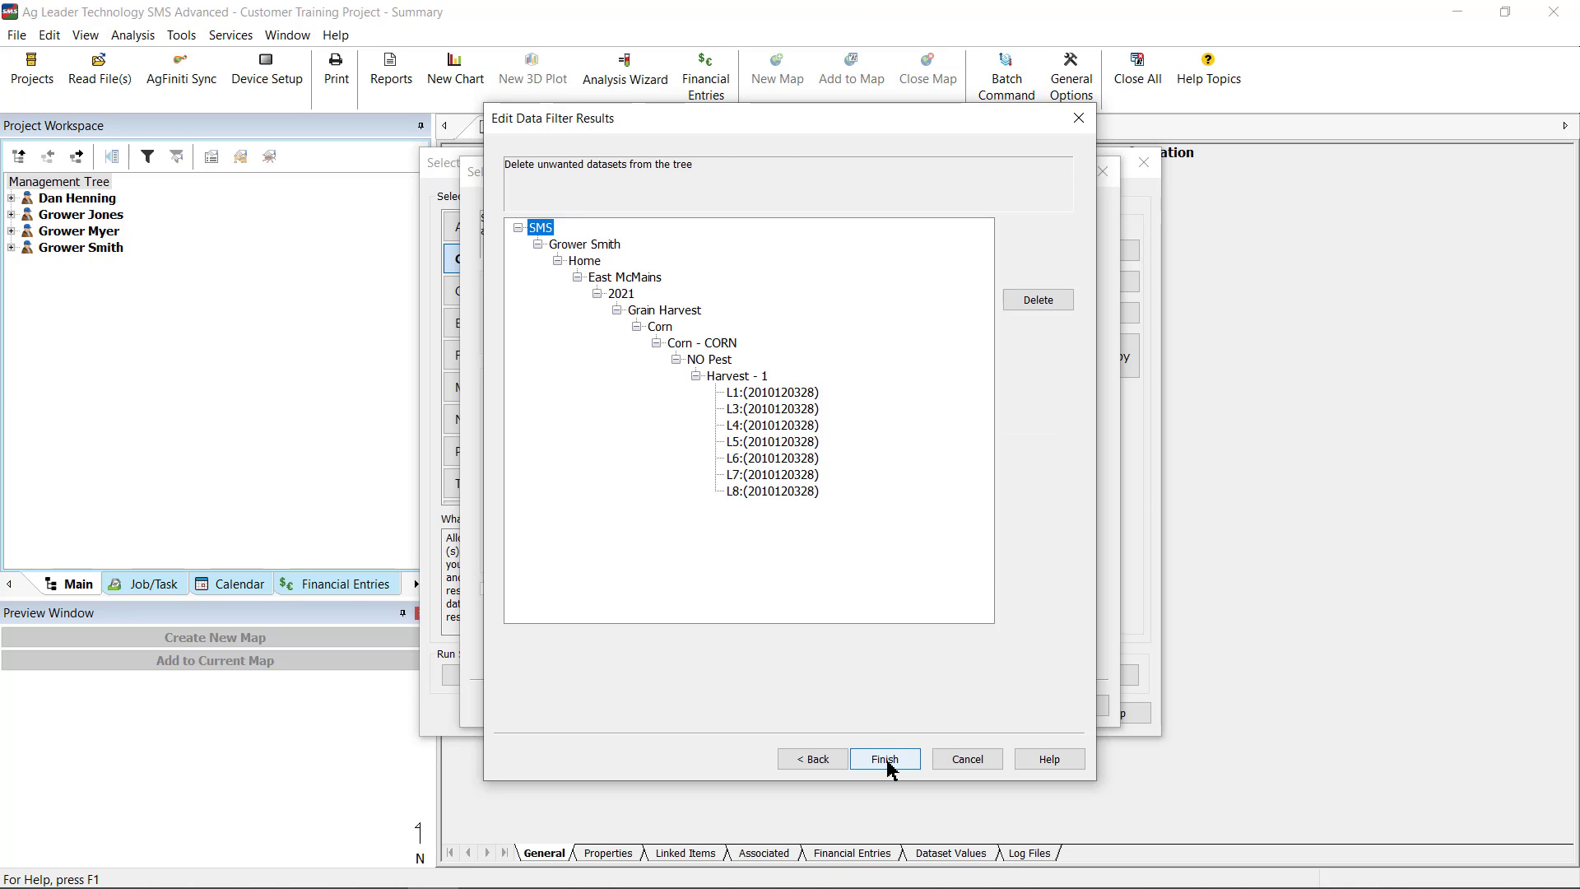
click(887, 758)
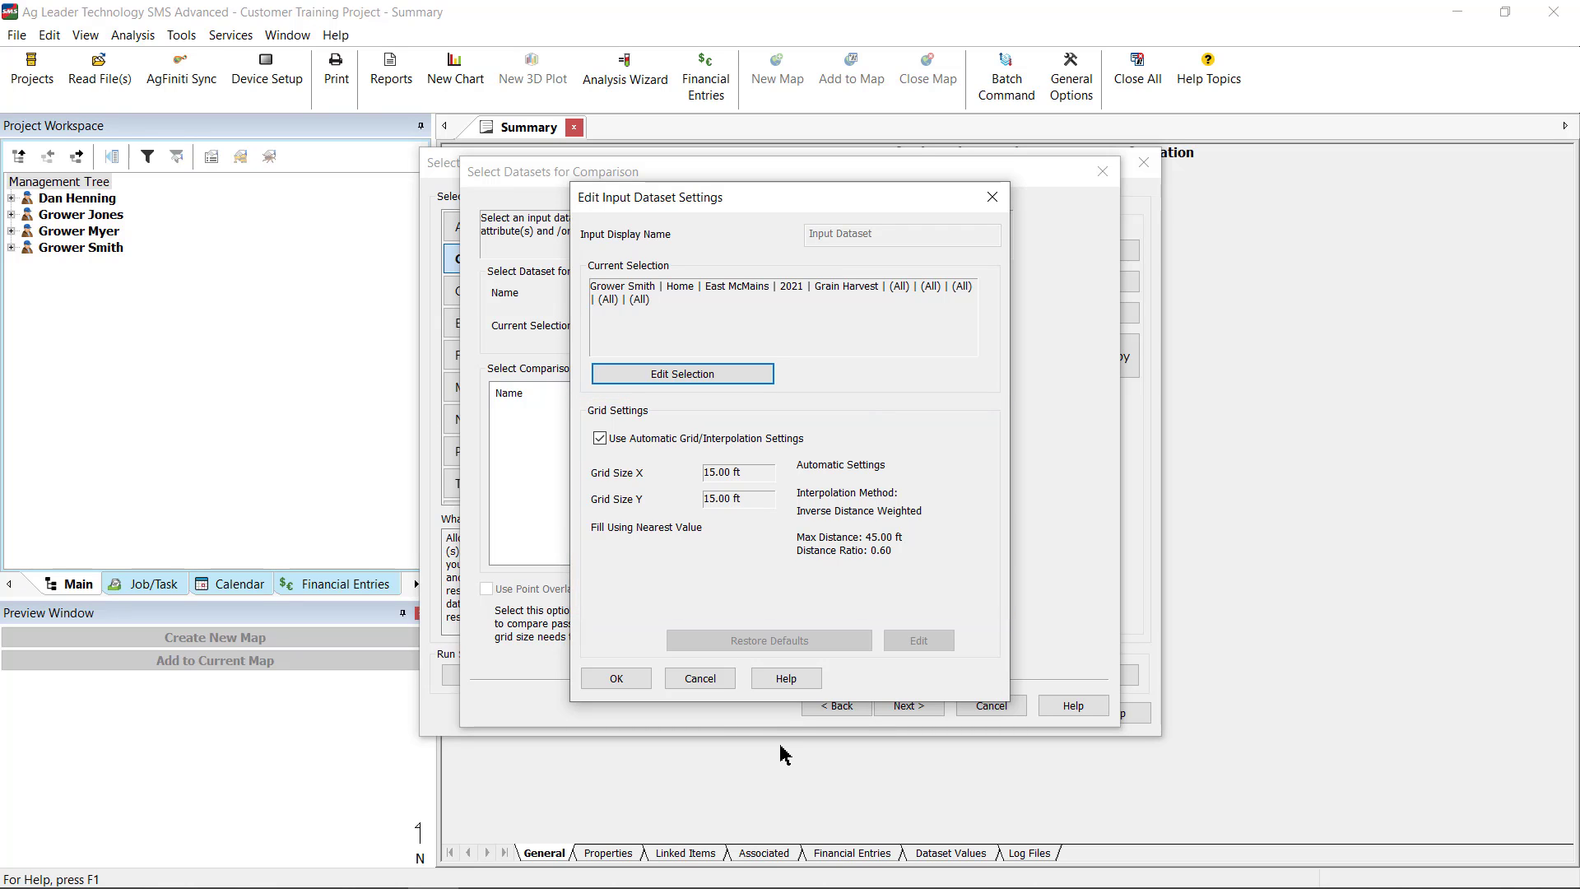
click(613, 680)
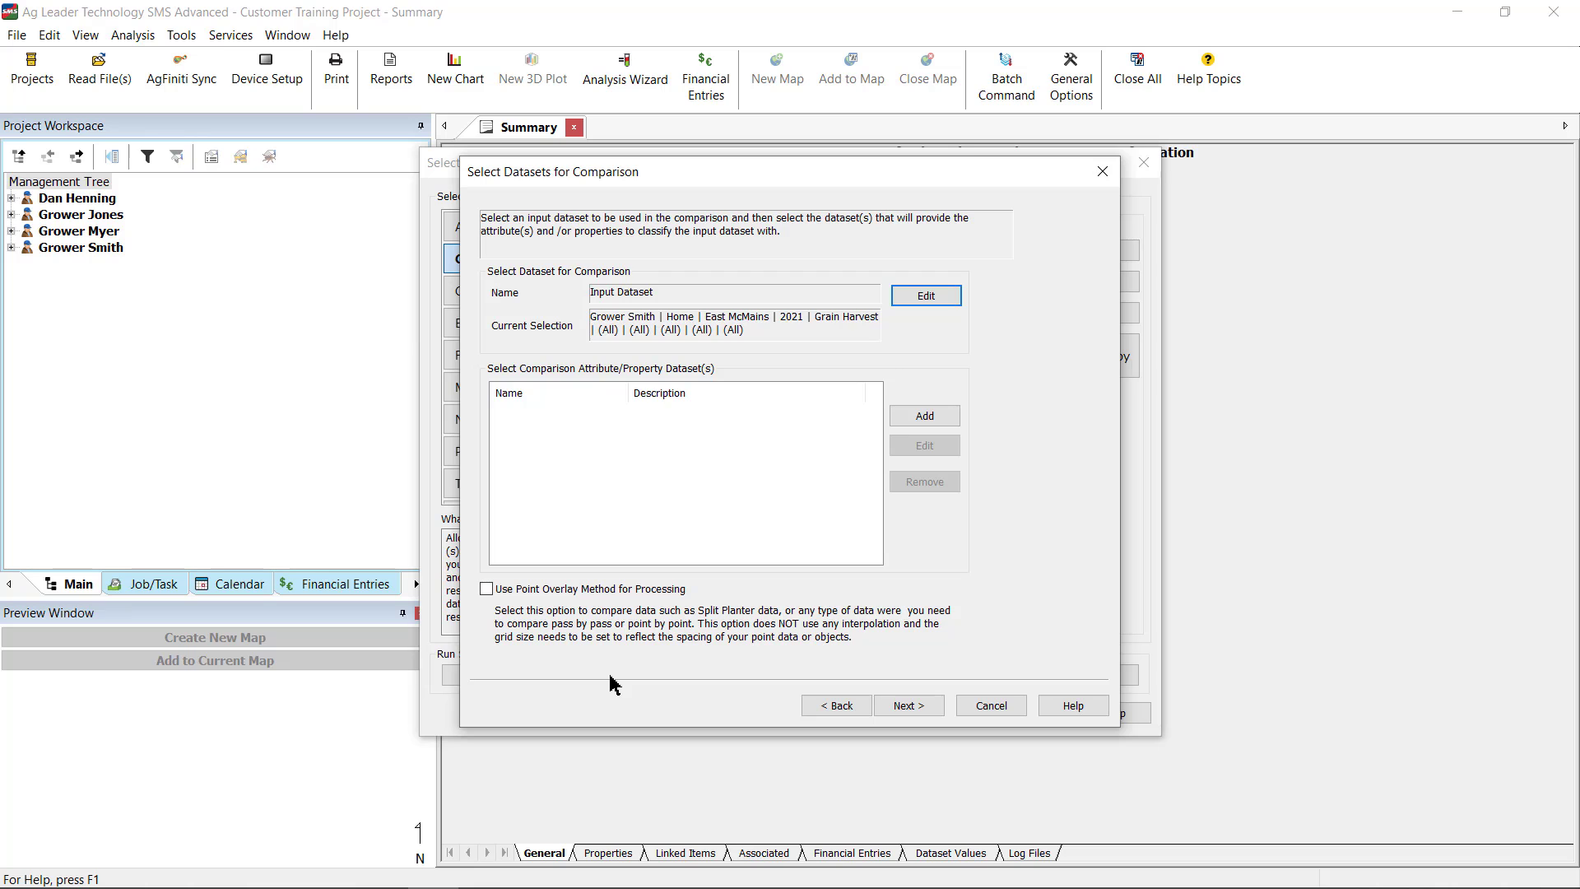
Add the same grower's 2021 Planting data for the East McMains field as the comparison dataset, keeping the display name Planting.
click(896, 423)
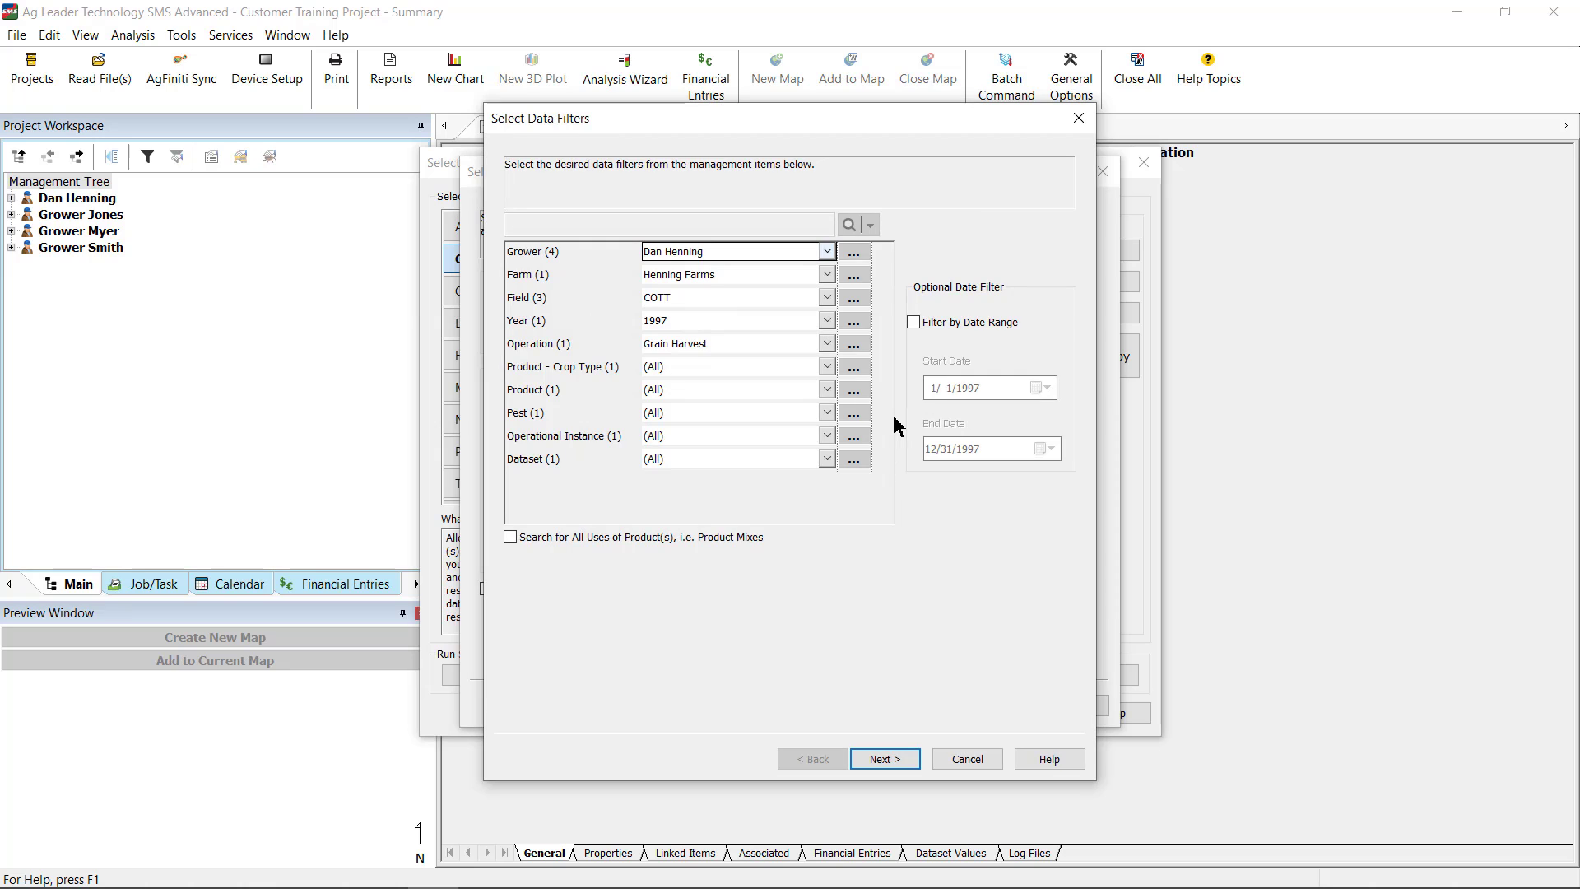
click(826, 252)
click(752, 308)
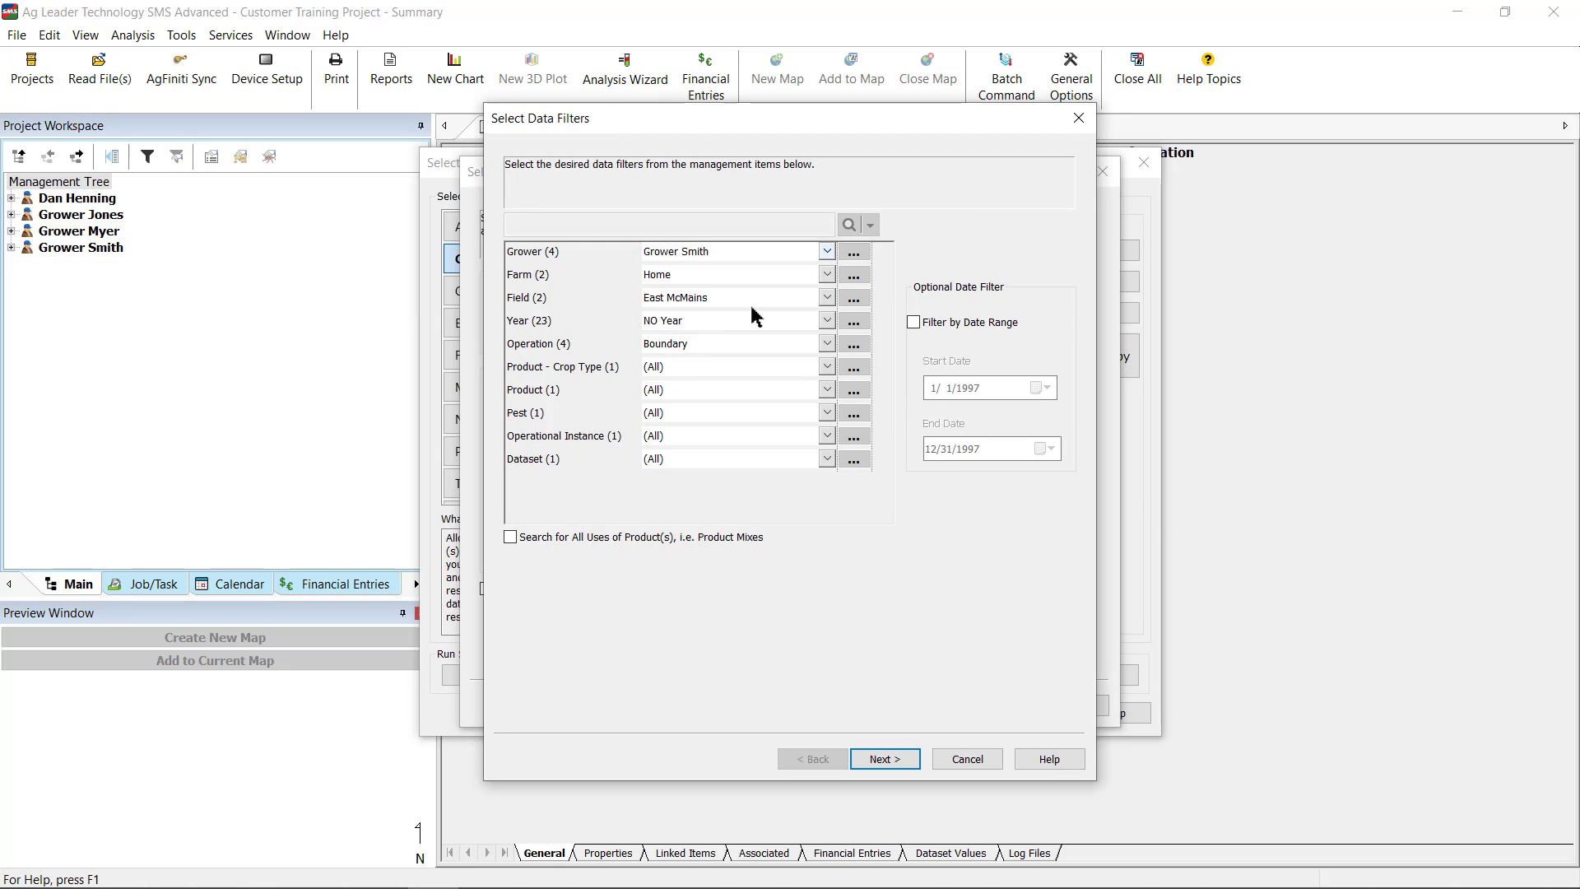
click(826, 320)
click(655, 351)
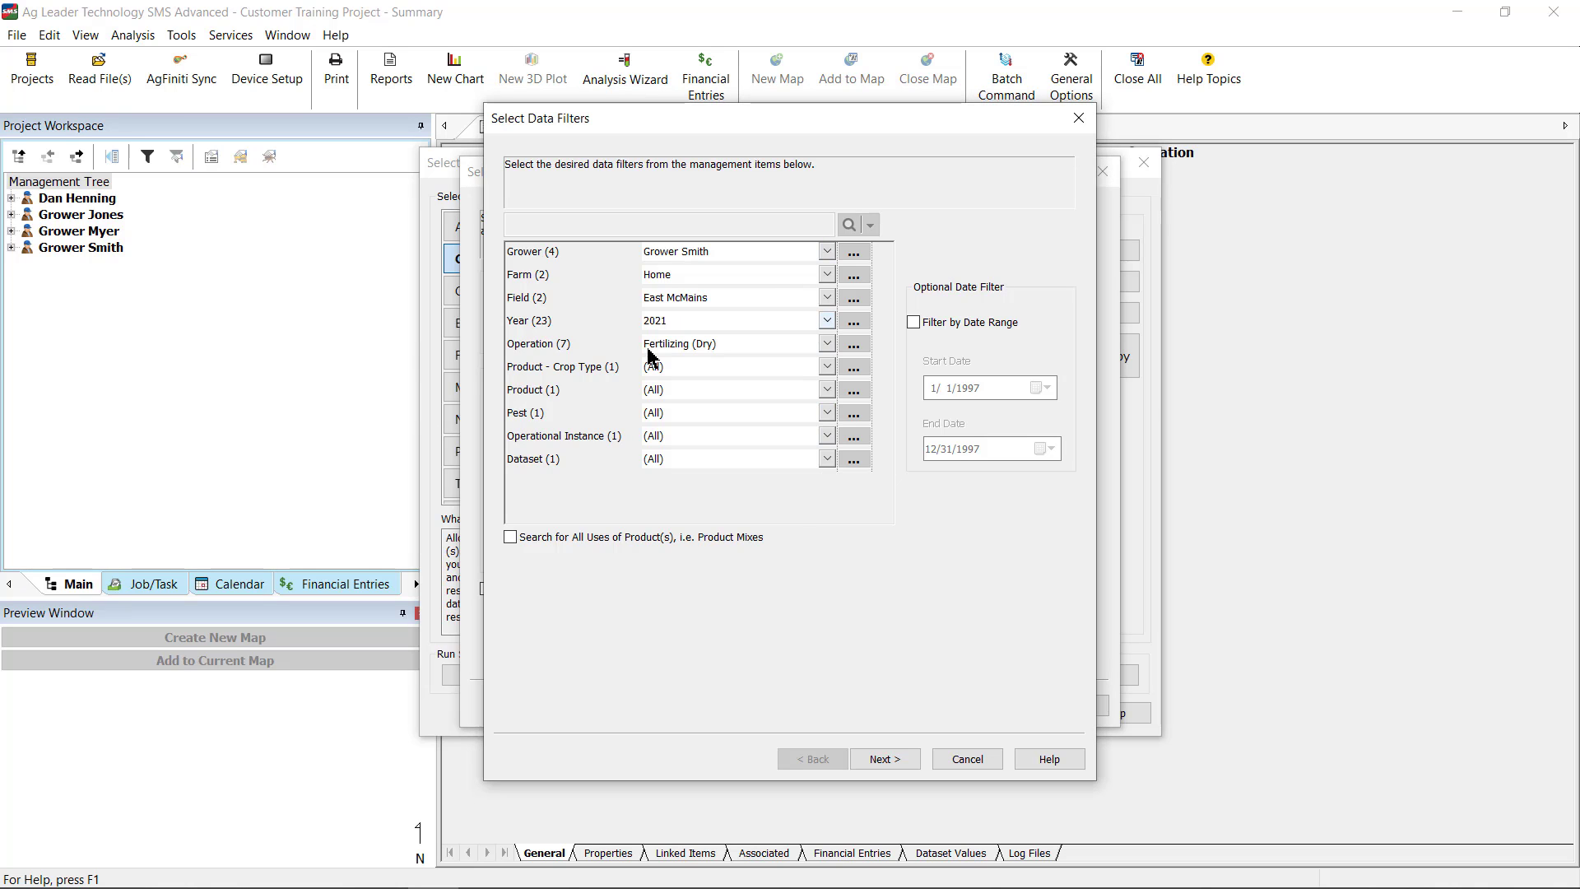
click(826, 344)
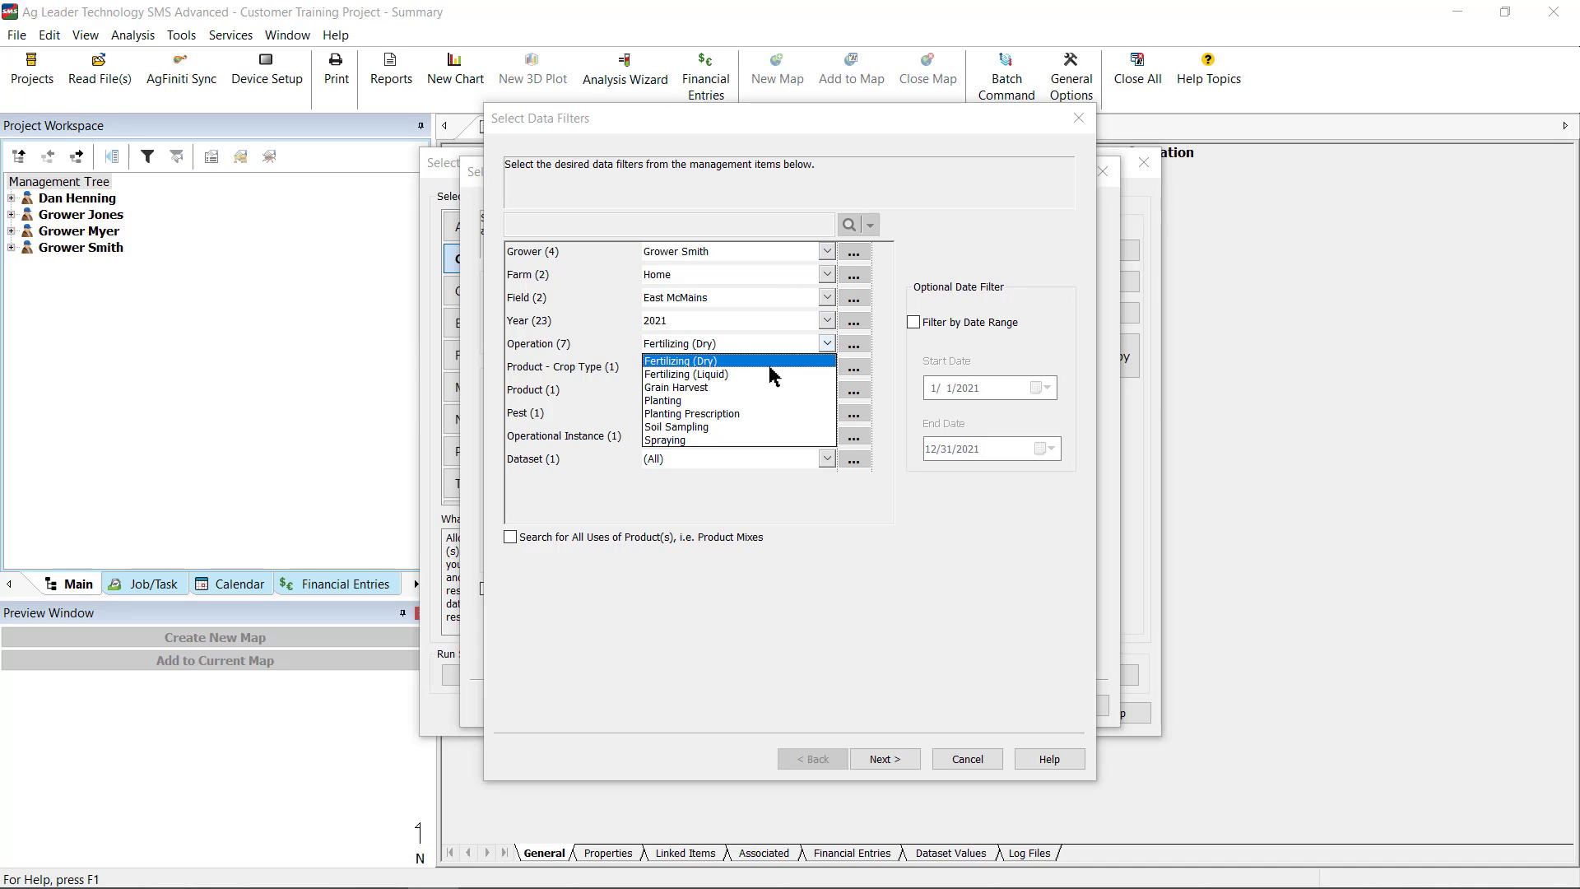
click(687, 400)
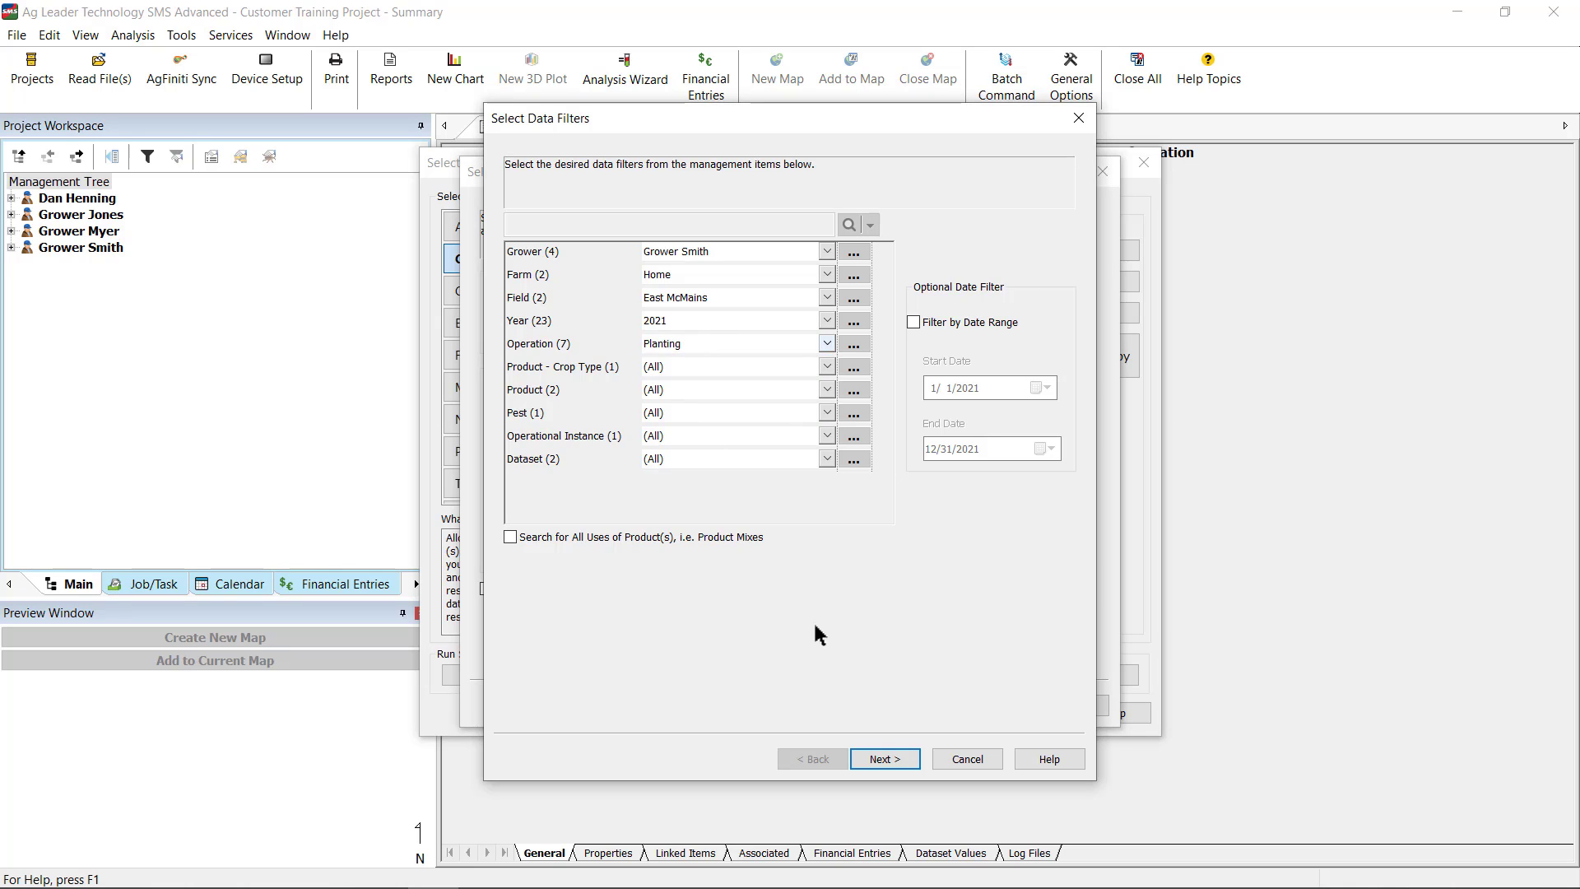
click(885, 759)
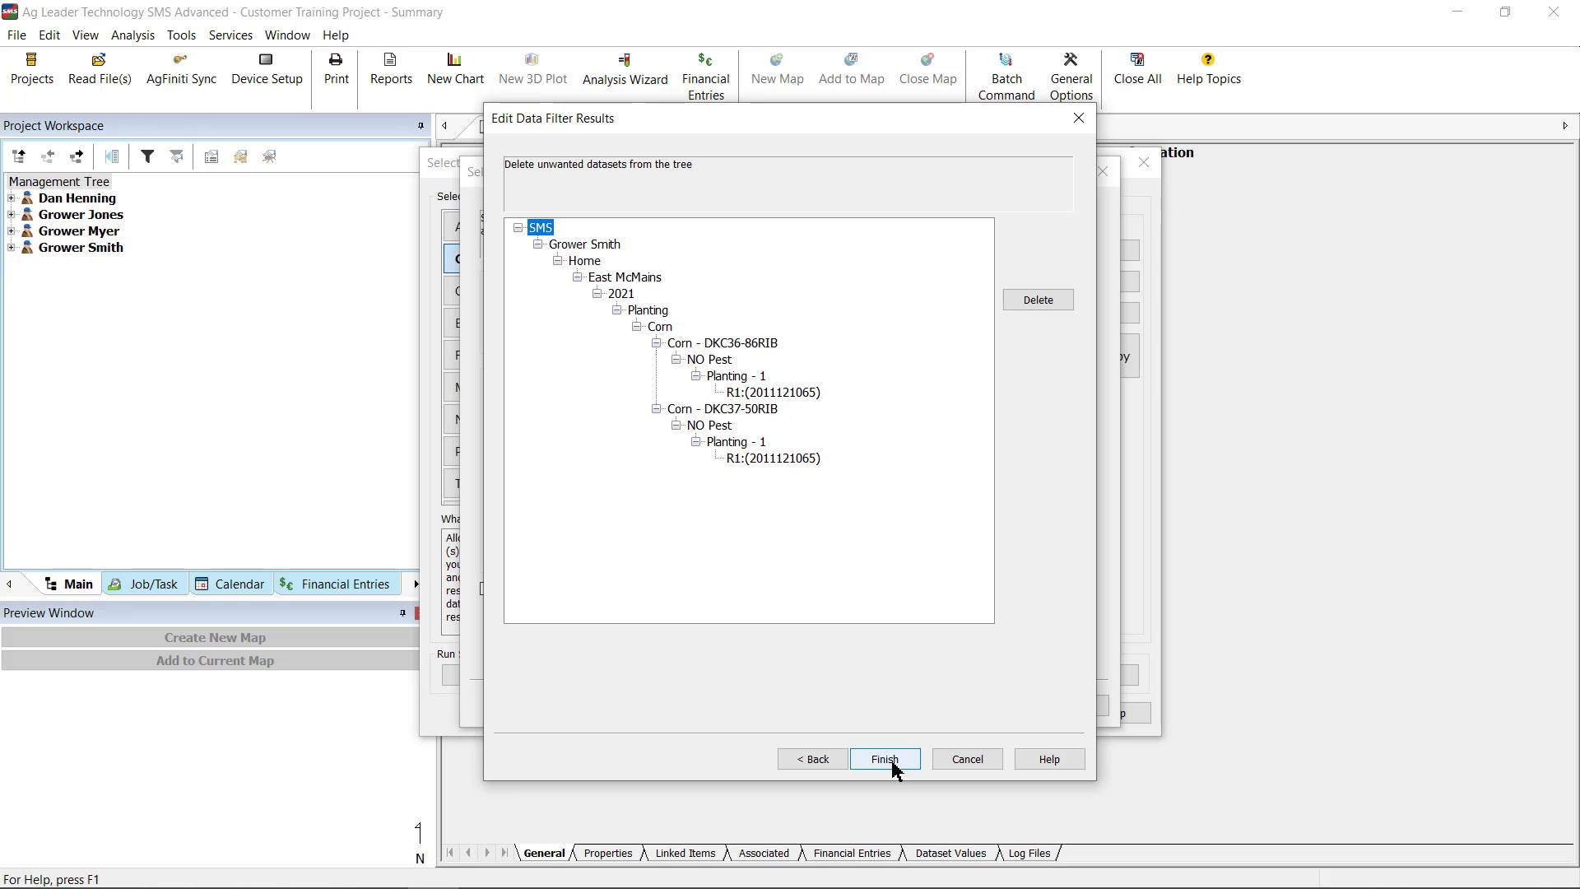
click(892, 765)
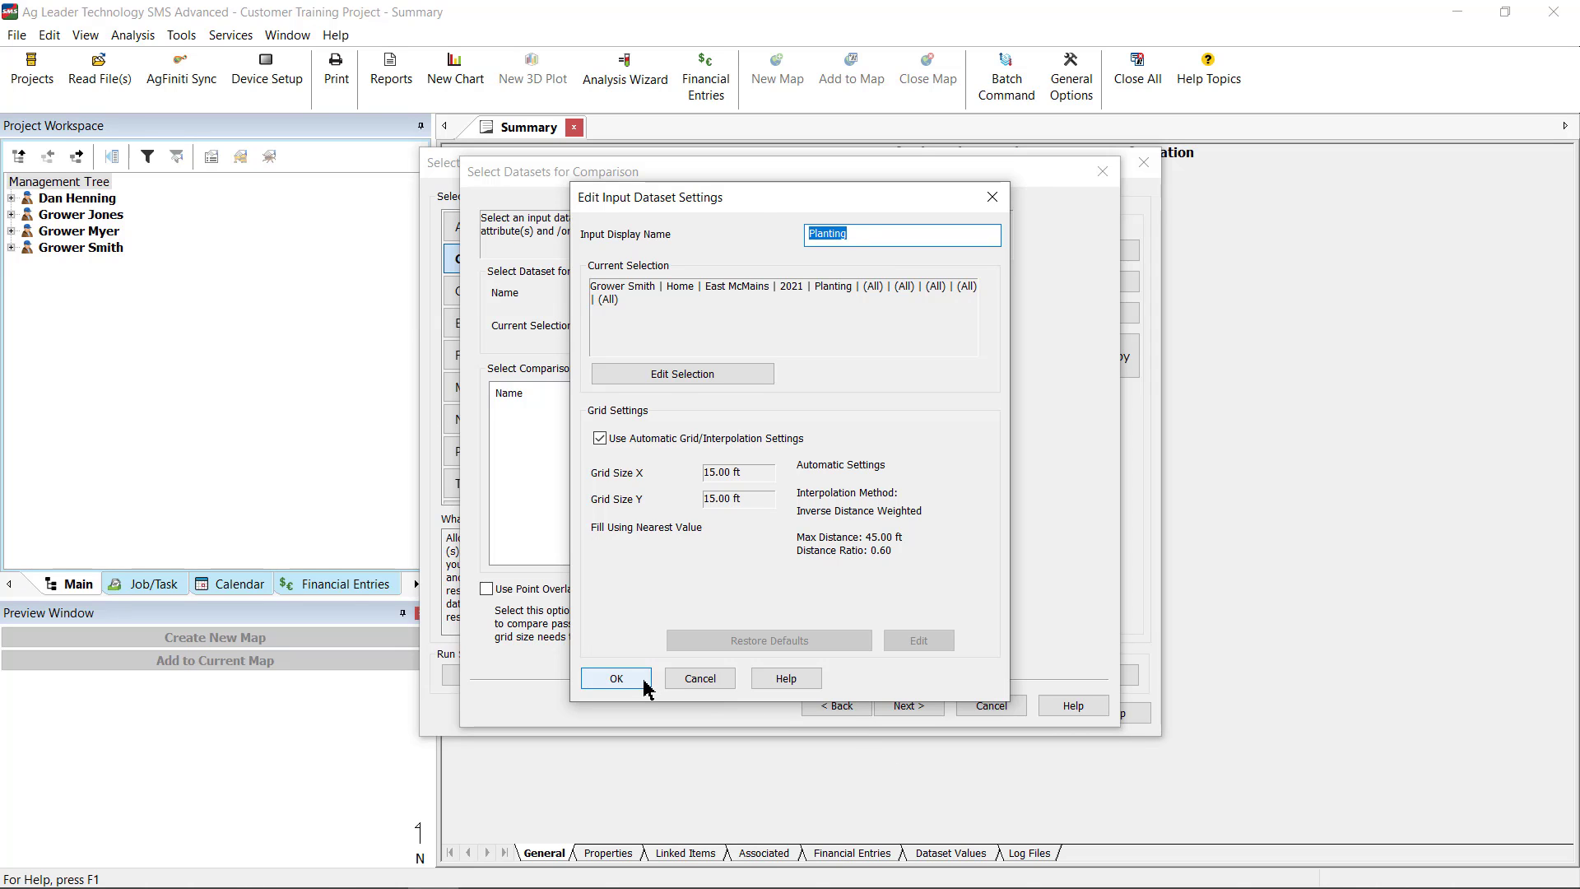
click(617, 678)
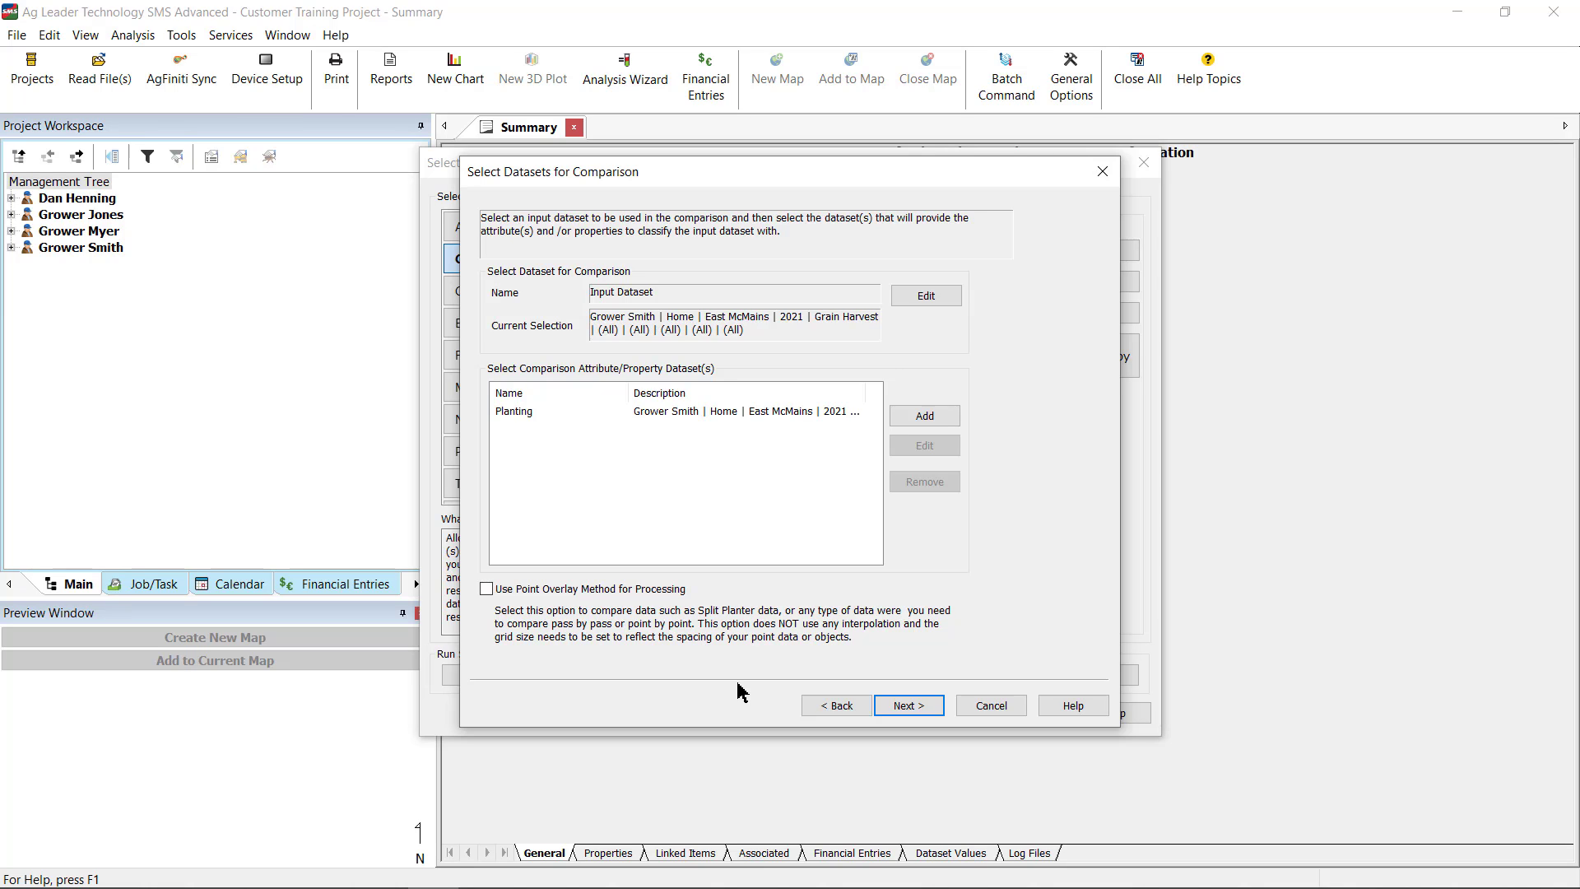
Enable the point overlay processing method and choose Yield (Dry) as the result attribute to output.
click(486, 589)
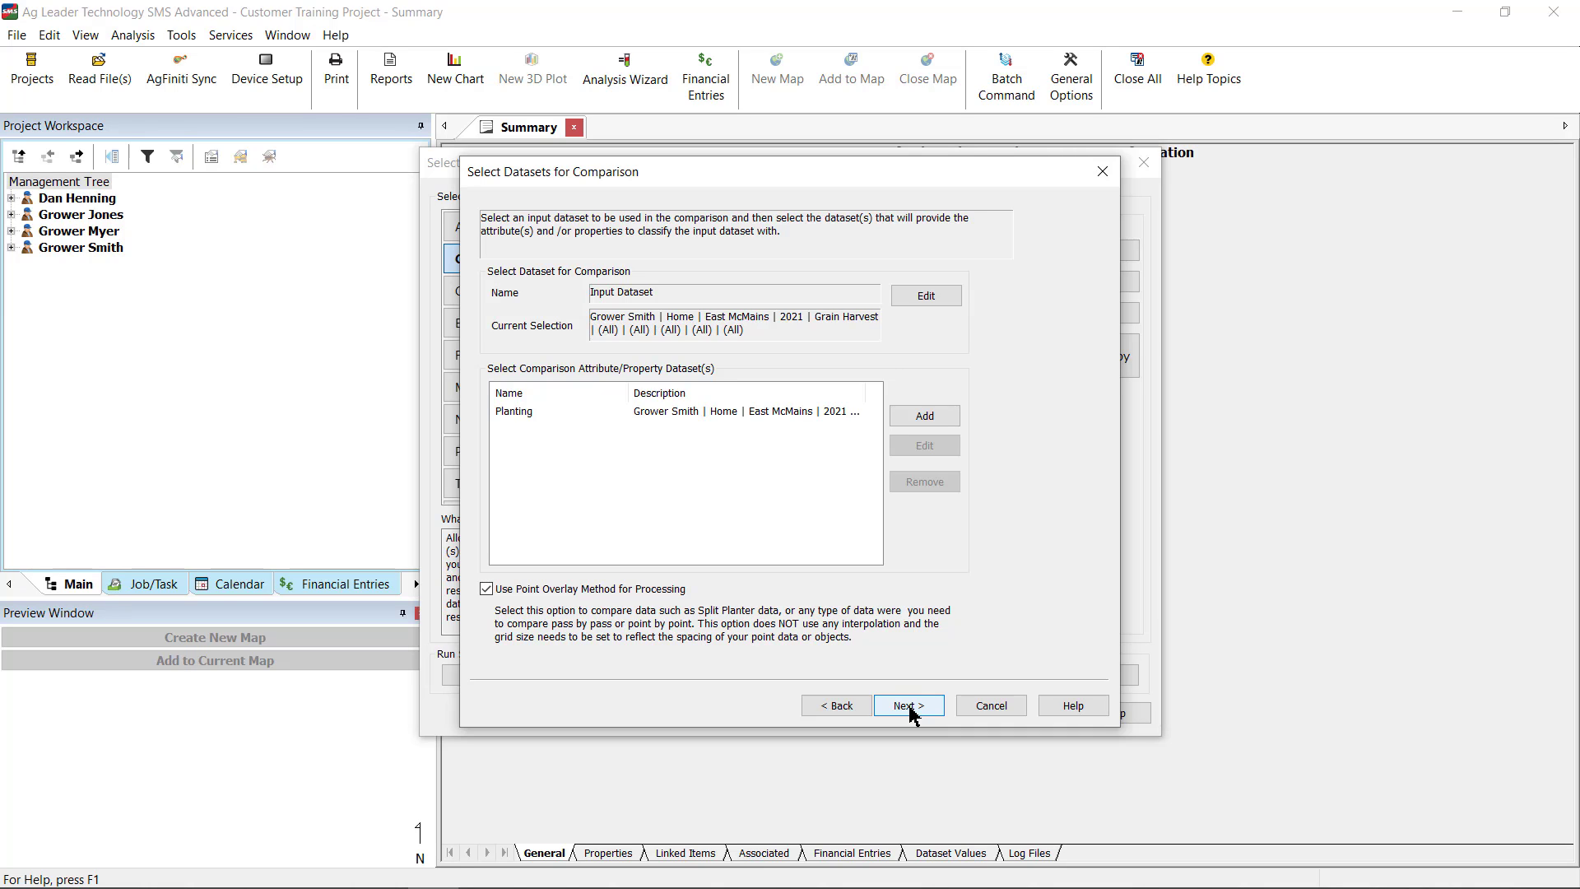
click(909, 706)
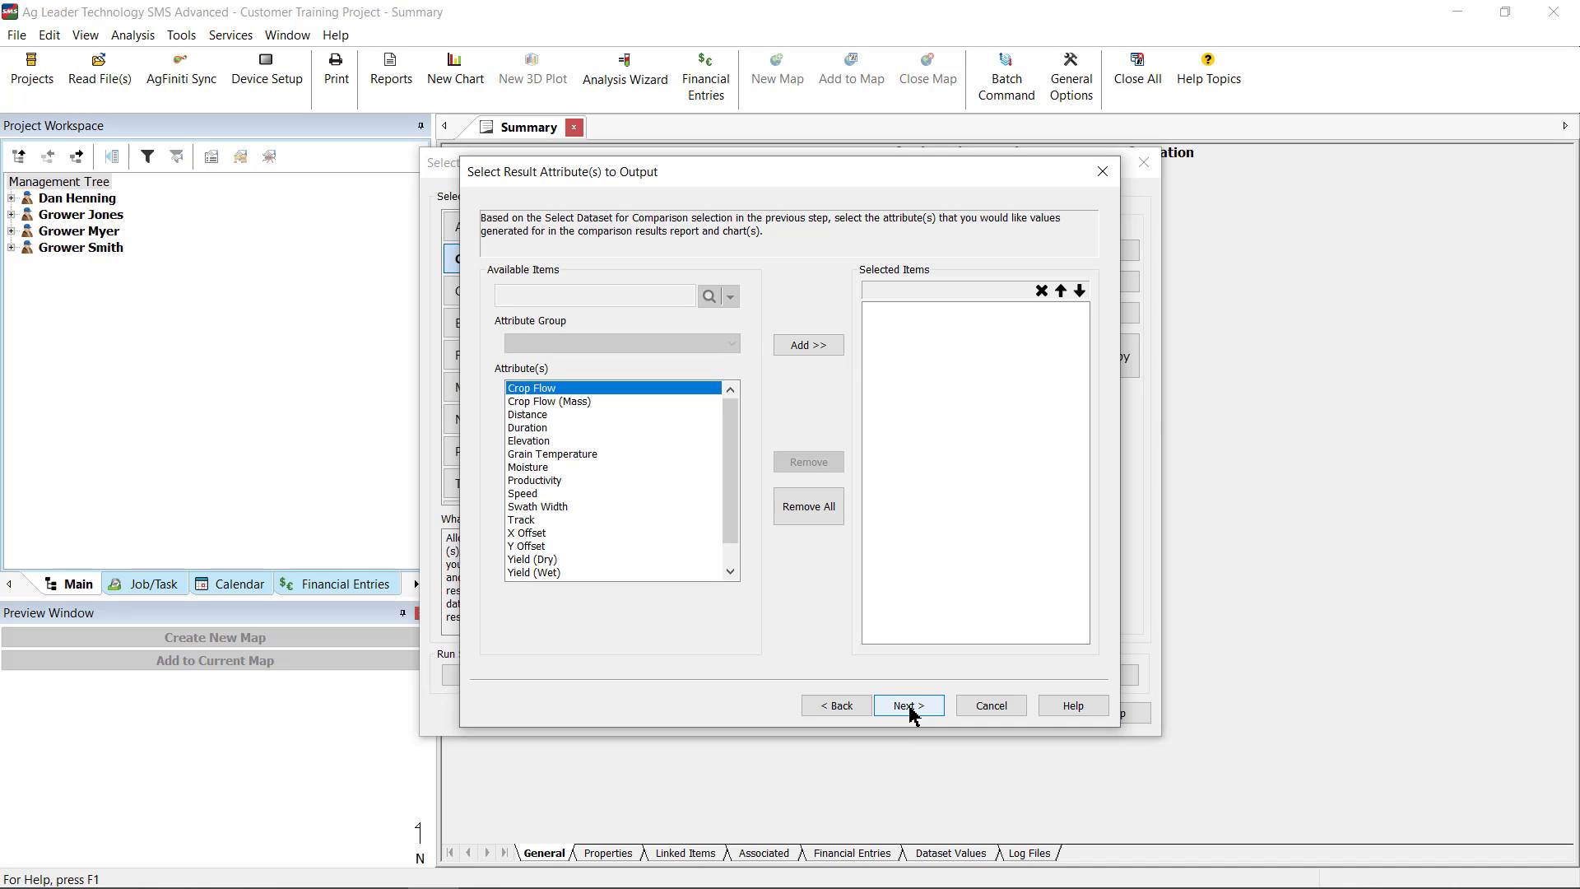
drag(737, 505, 735, 547)
click(547, 535)
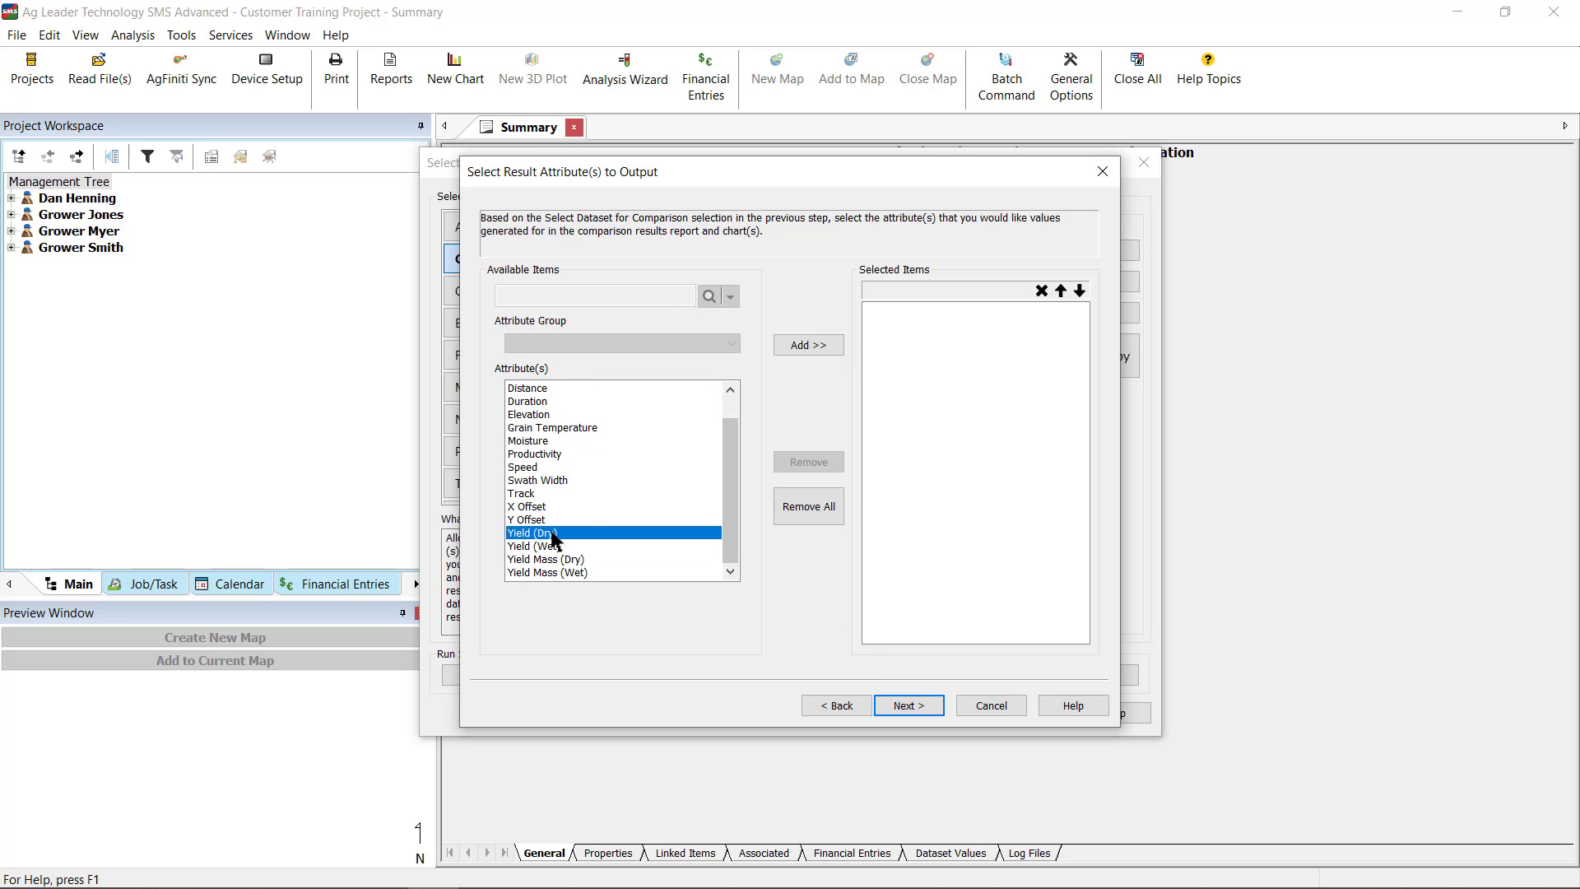
click(805, 352)
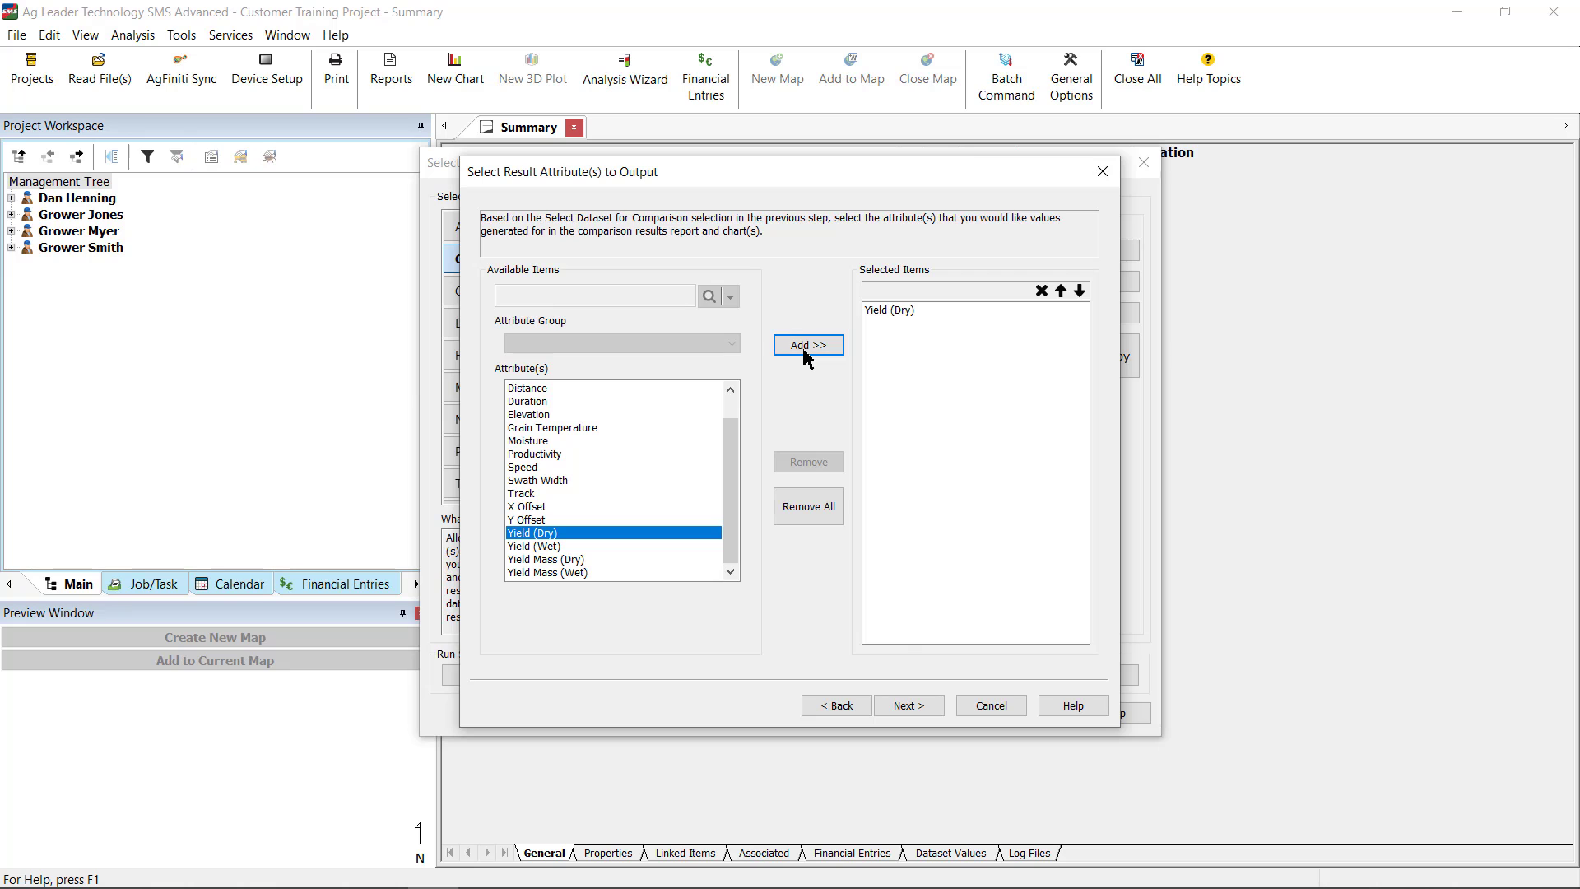
click(910, 706)
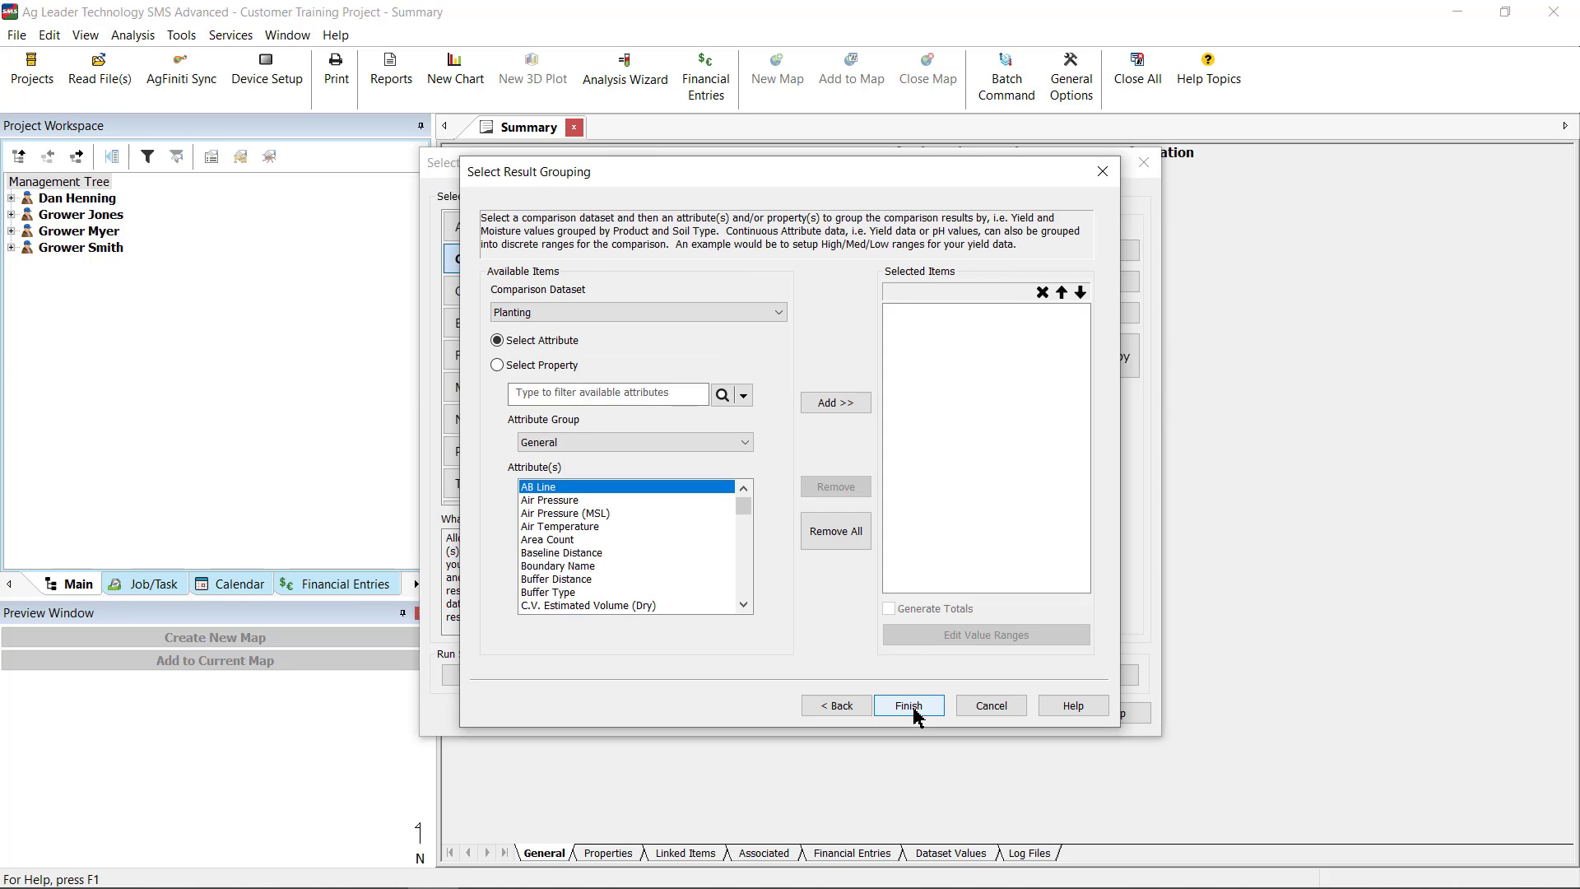
Group the results by the Planting dataset's Product Name property.
click(779, 313)
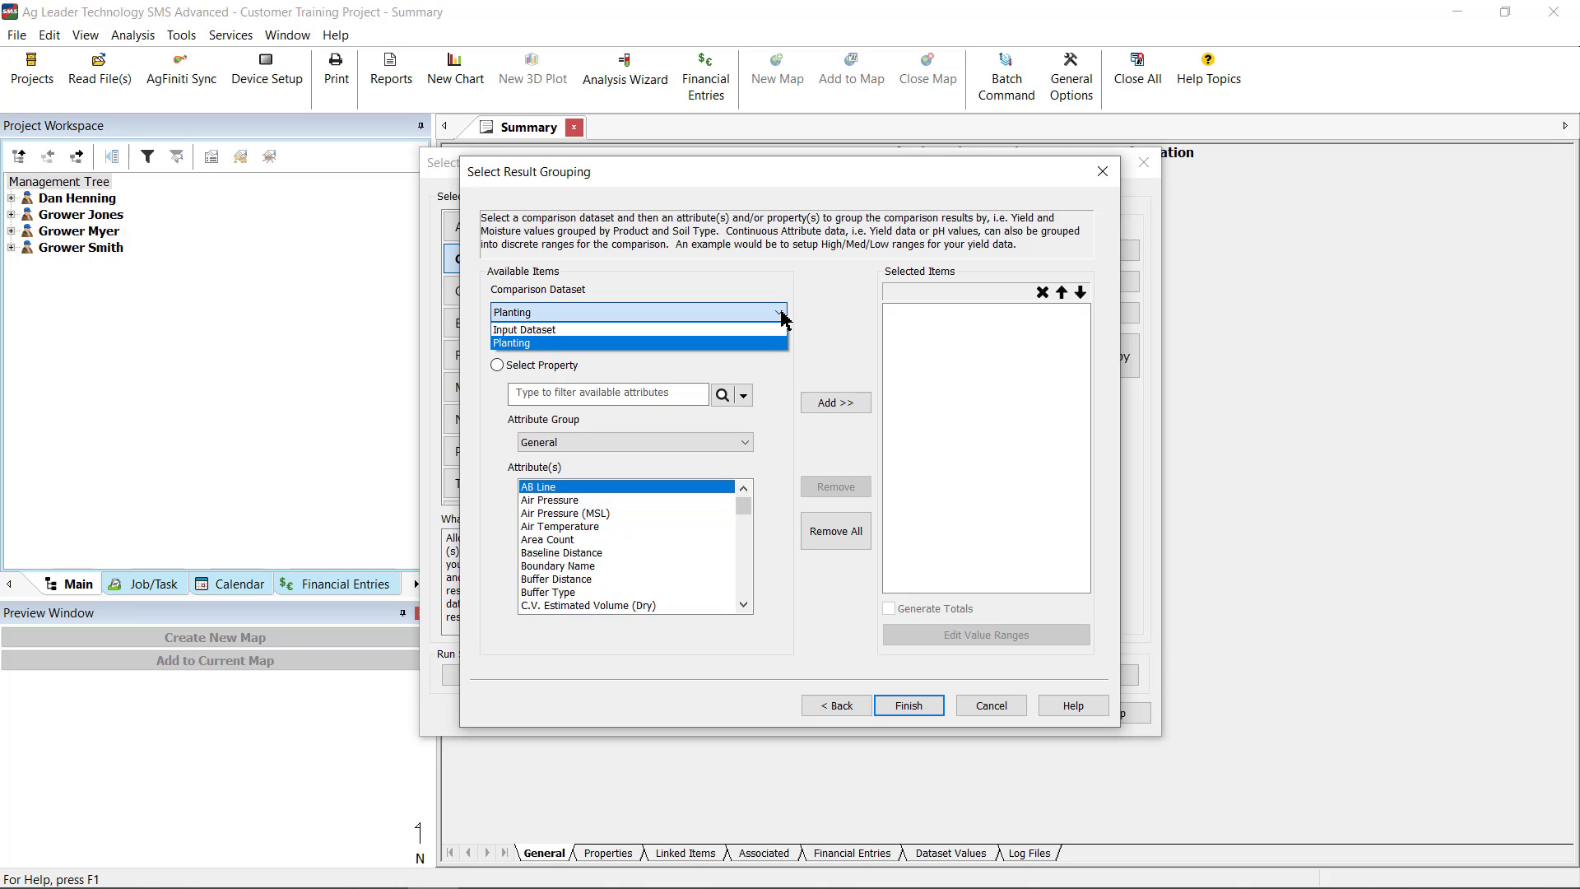
click(782, 342)
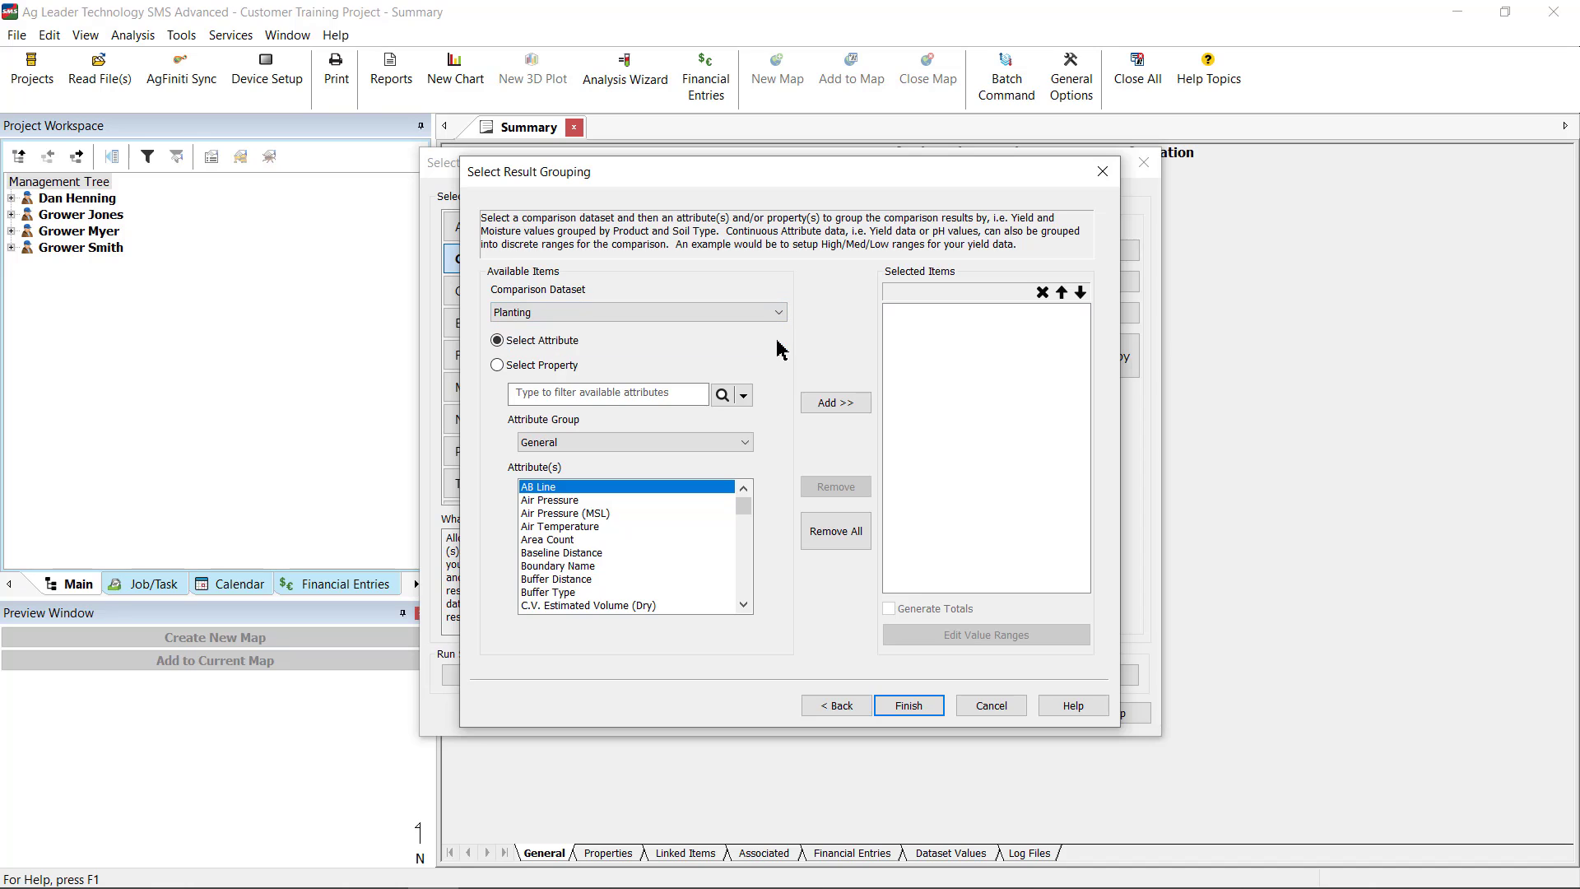
click(565, 370)
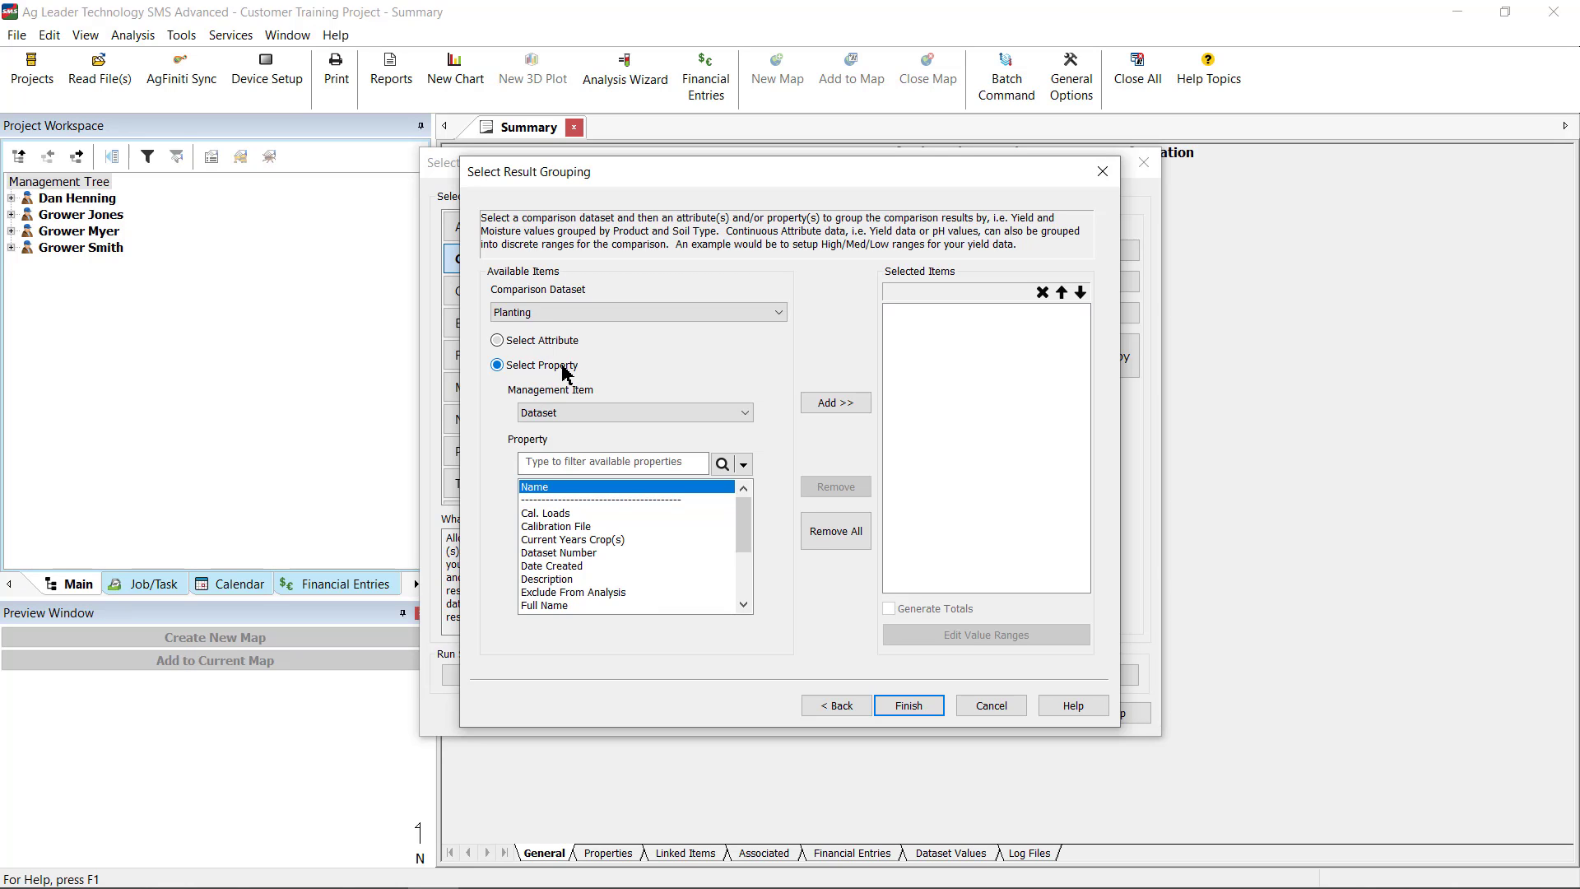
click(653, 414)
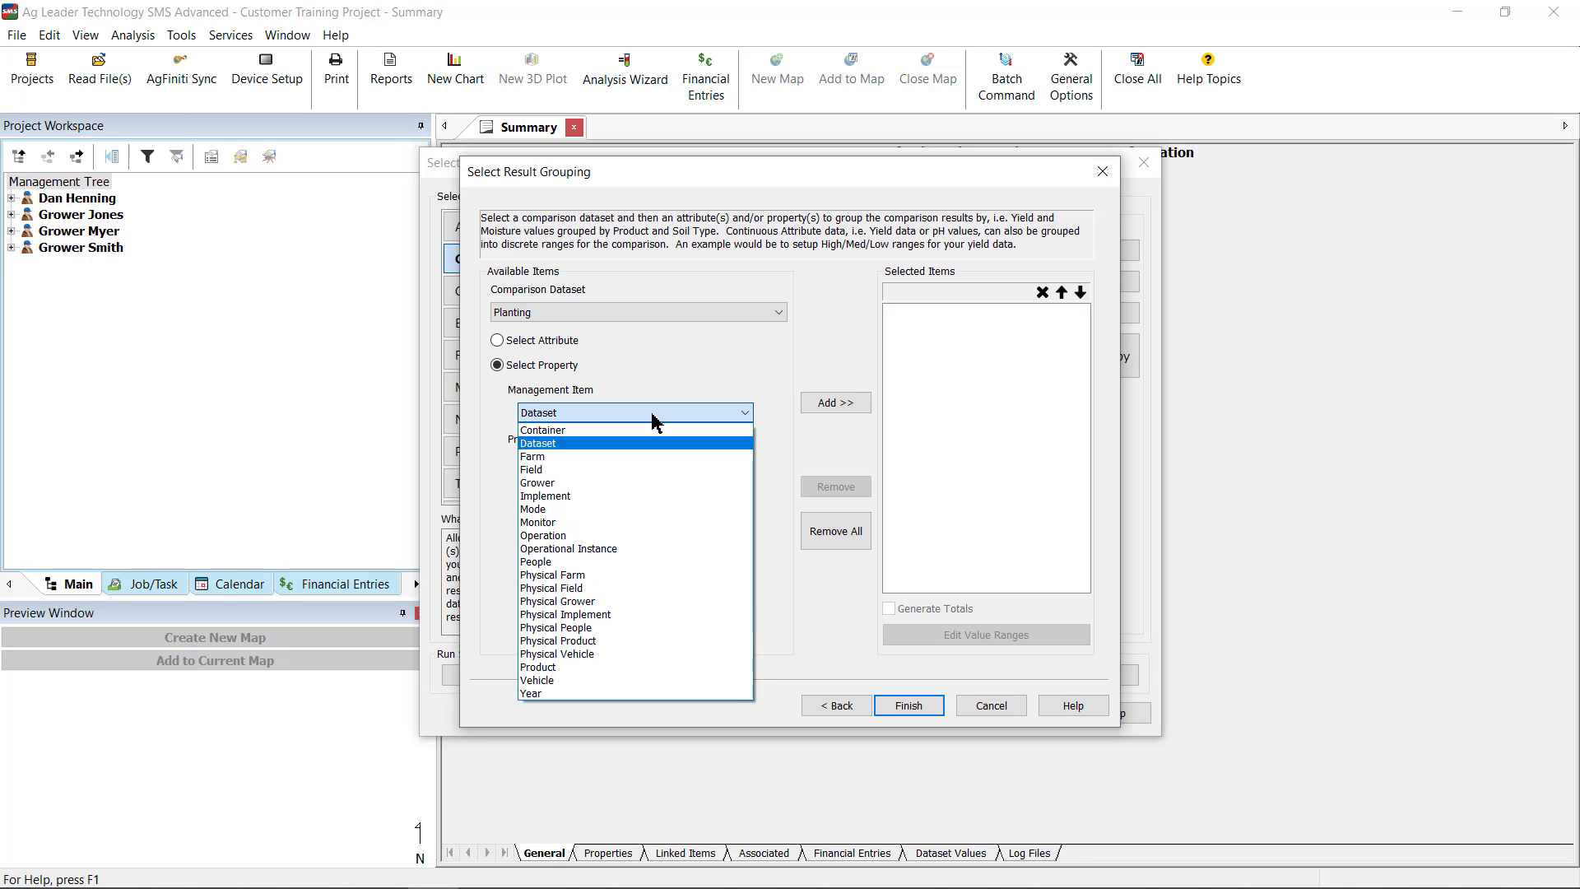
click(632, 669)
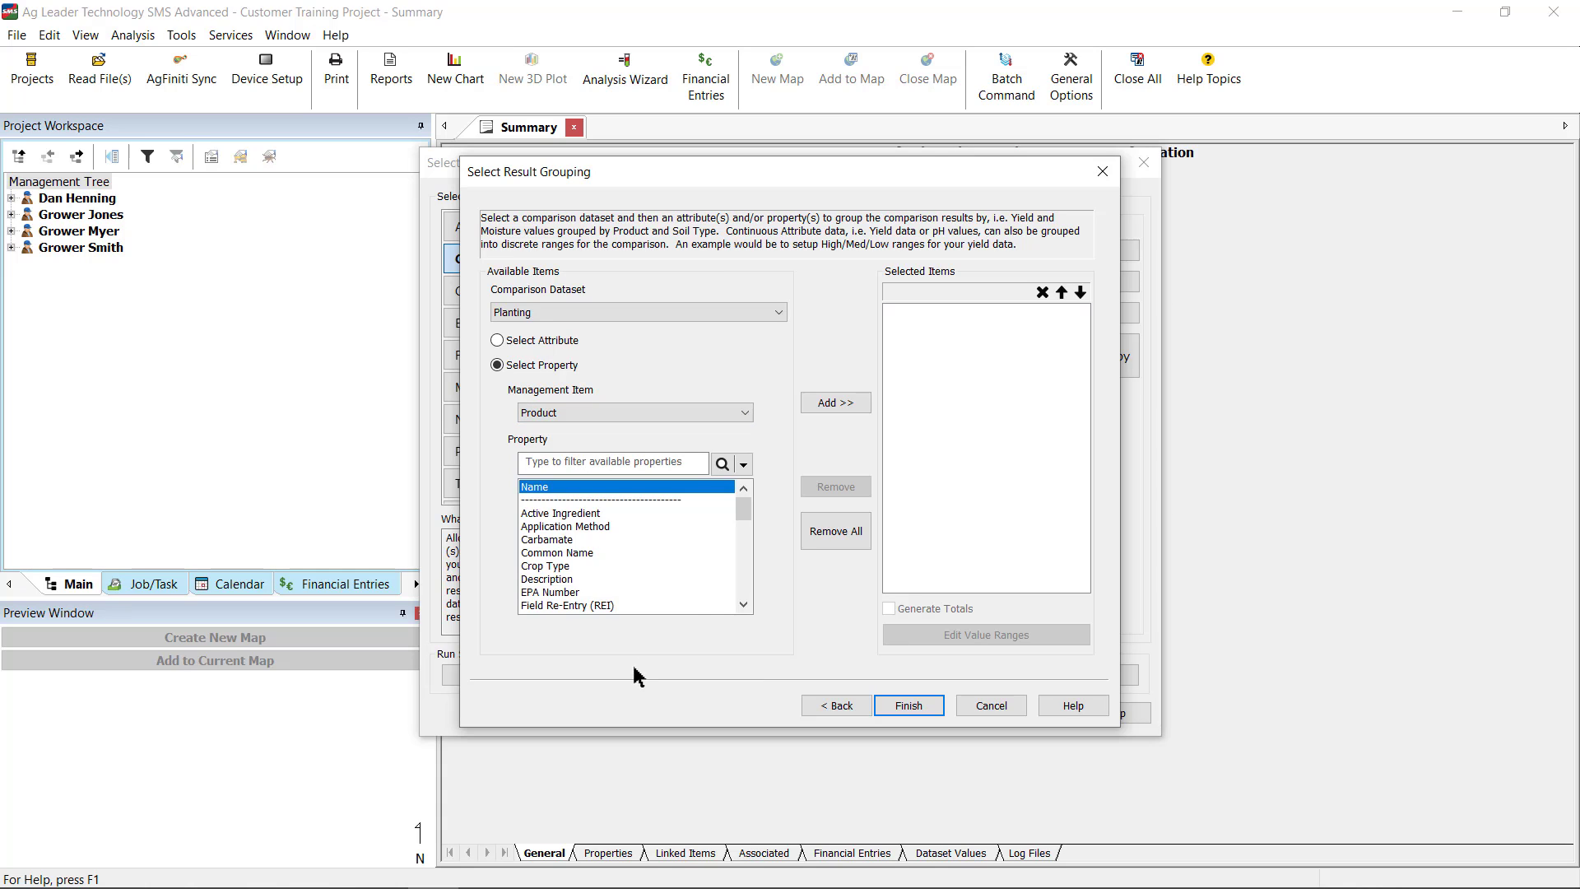
click(822, 406)
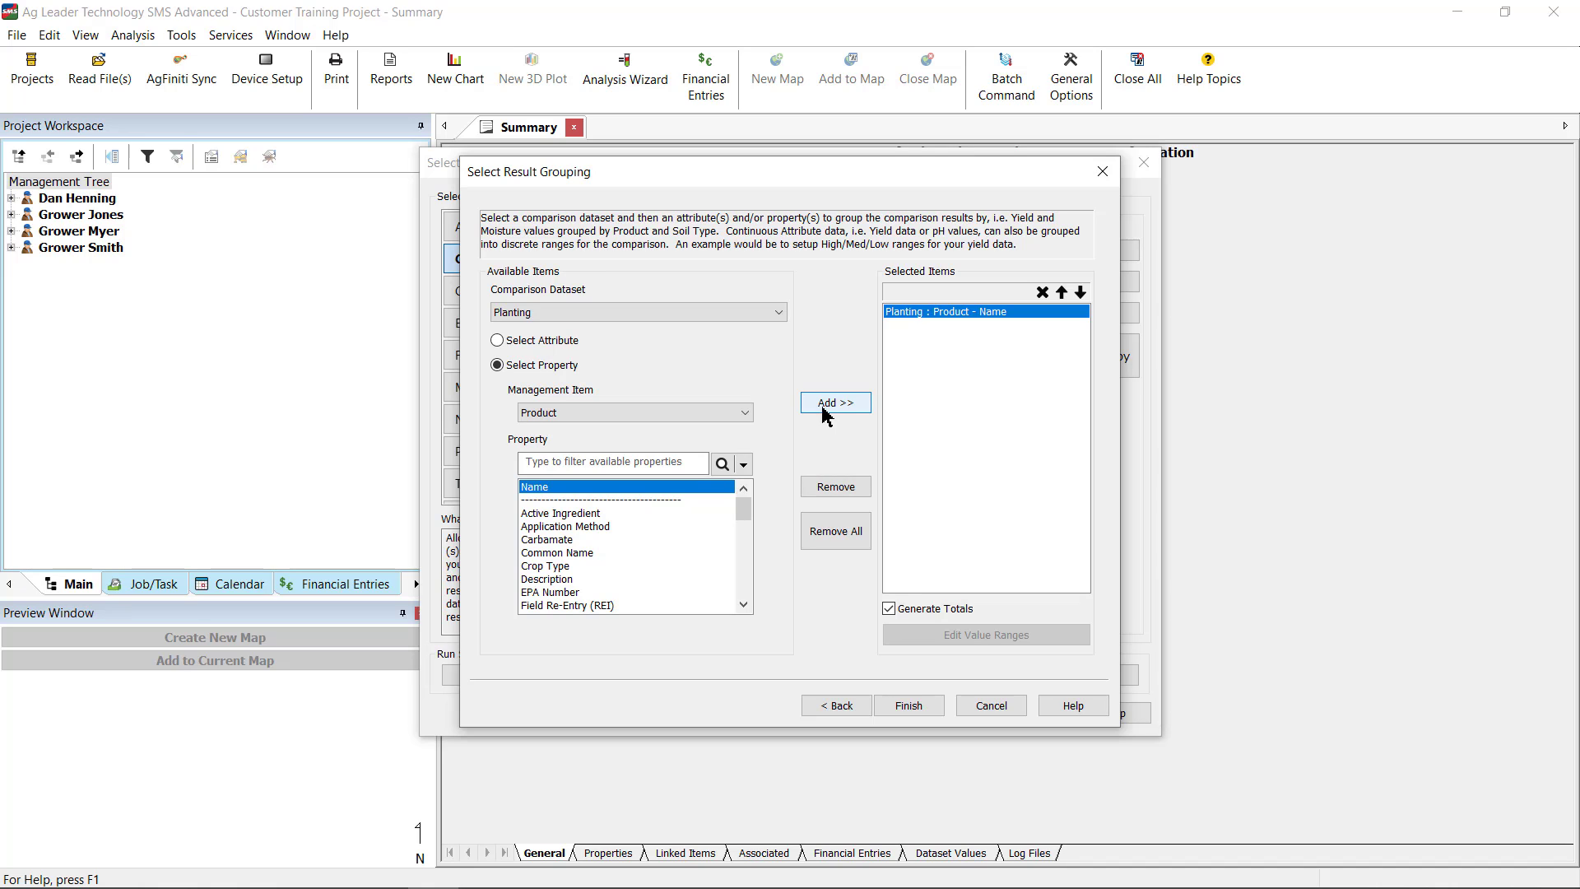
Filter the Planting attributes by "rate" and add Rate (Count) as a second result grouping.
click(538, 338)
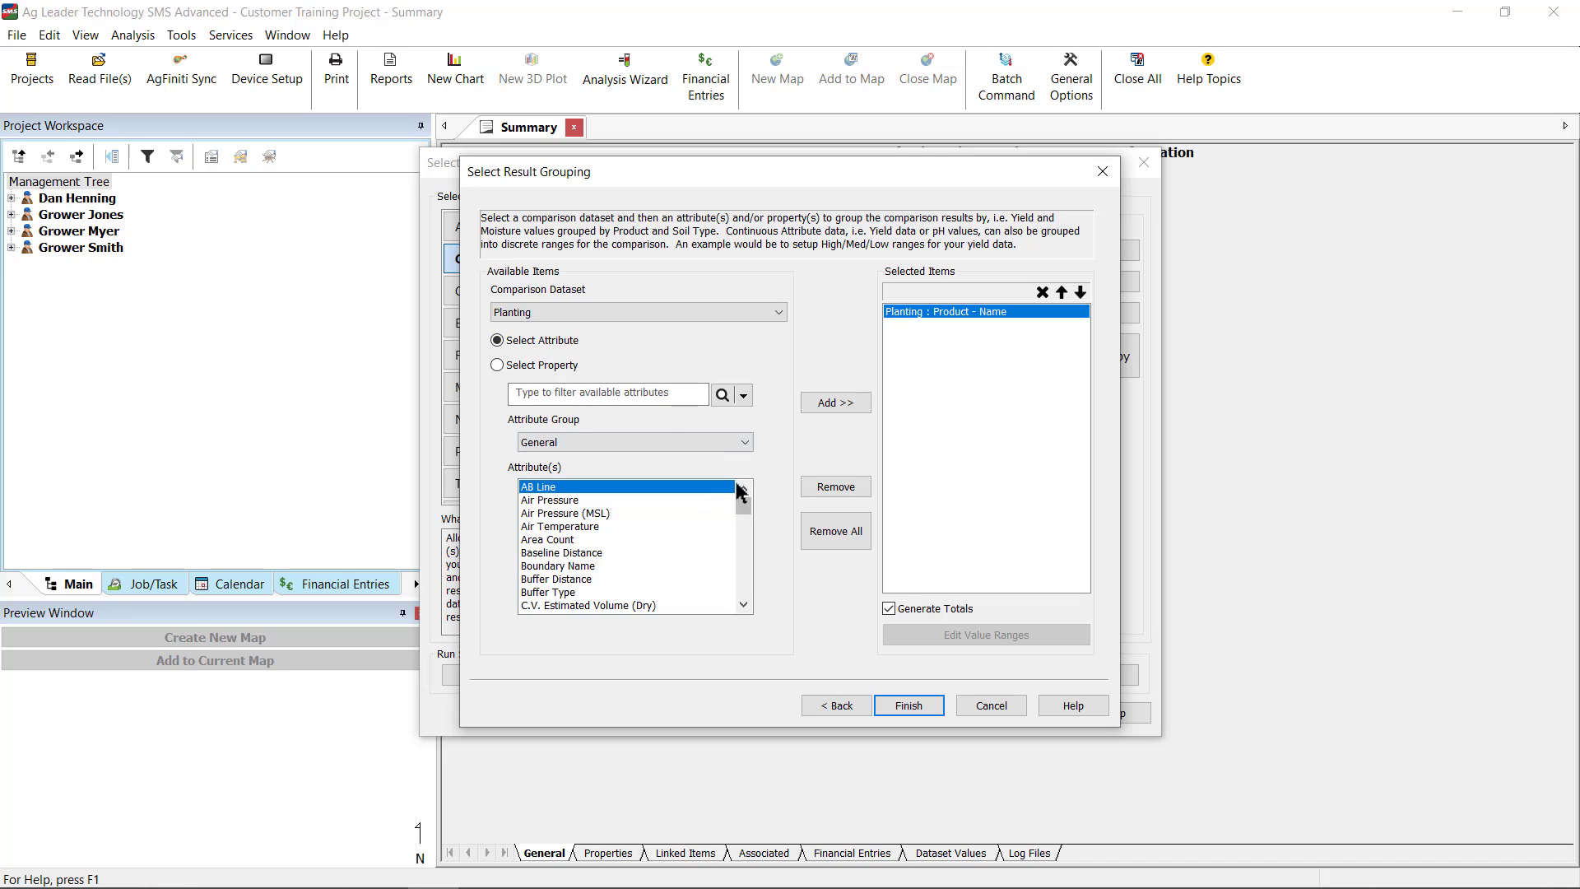
click(624, 396)
text(rate)
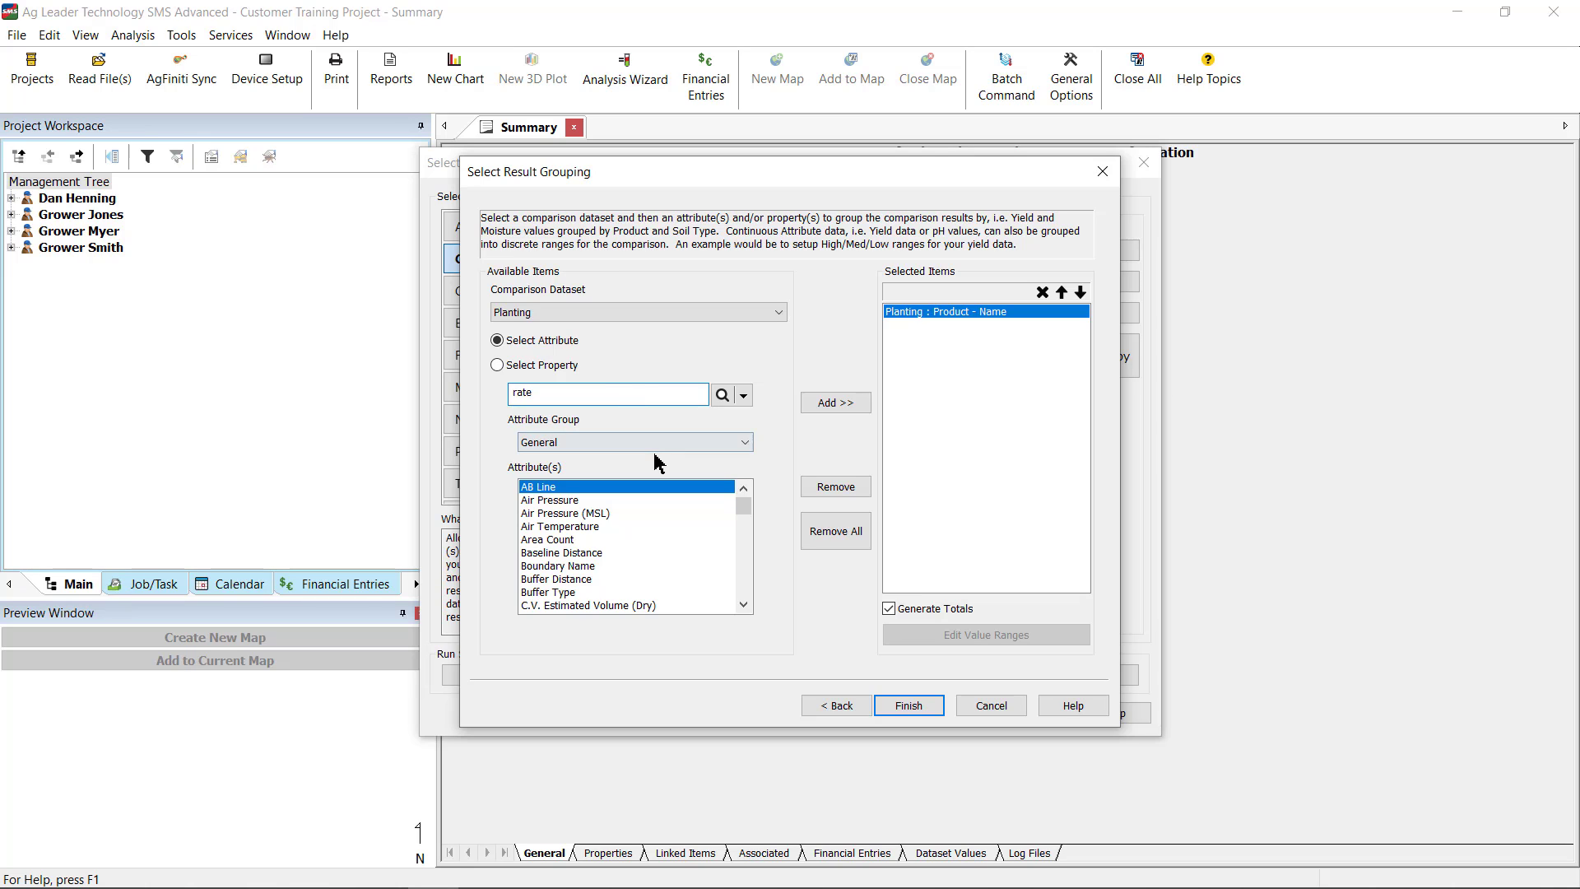
click(594, 553)
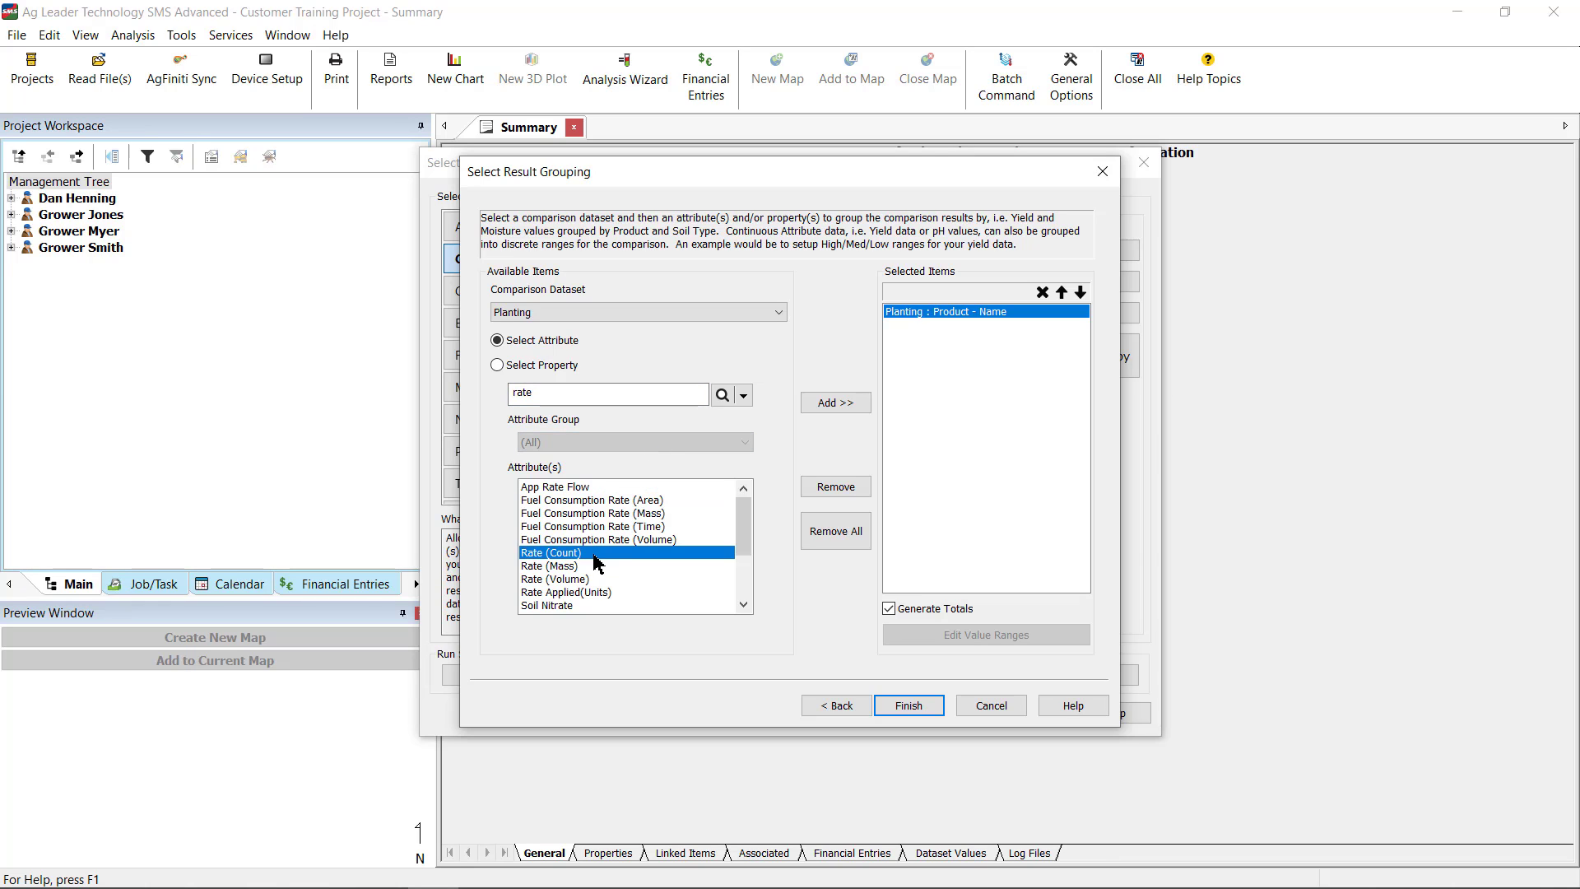
click(836, 402)
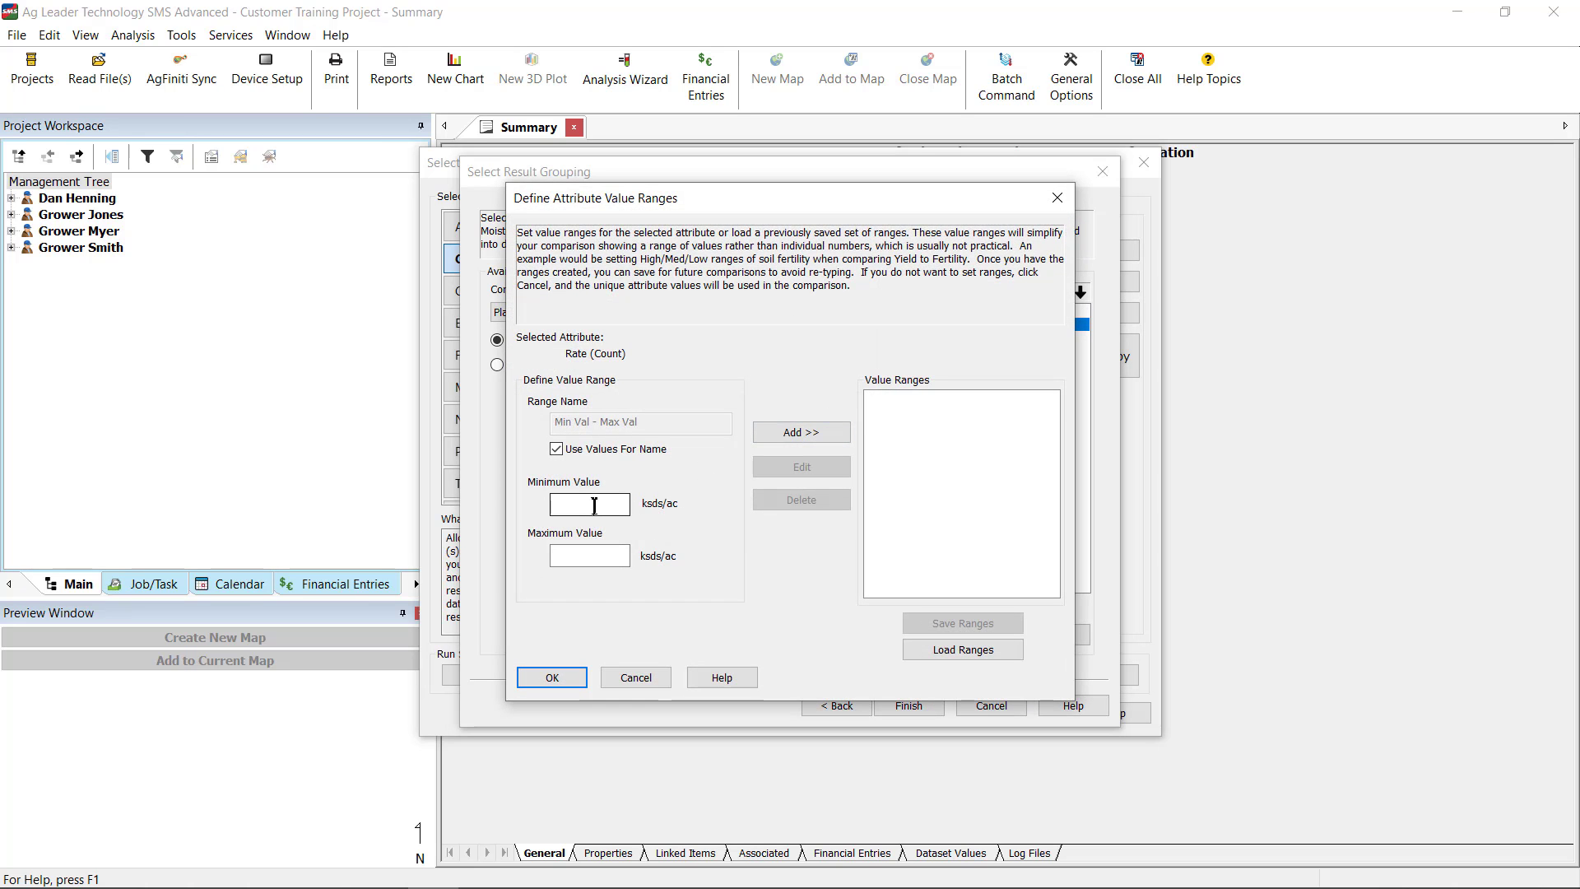
Define the first two Rate (Count) value ranges as 0 to 26 and 26 to 28 ksds/ac.
click(594, 505)
text(0)
click(617, 556)
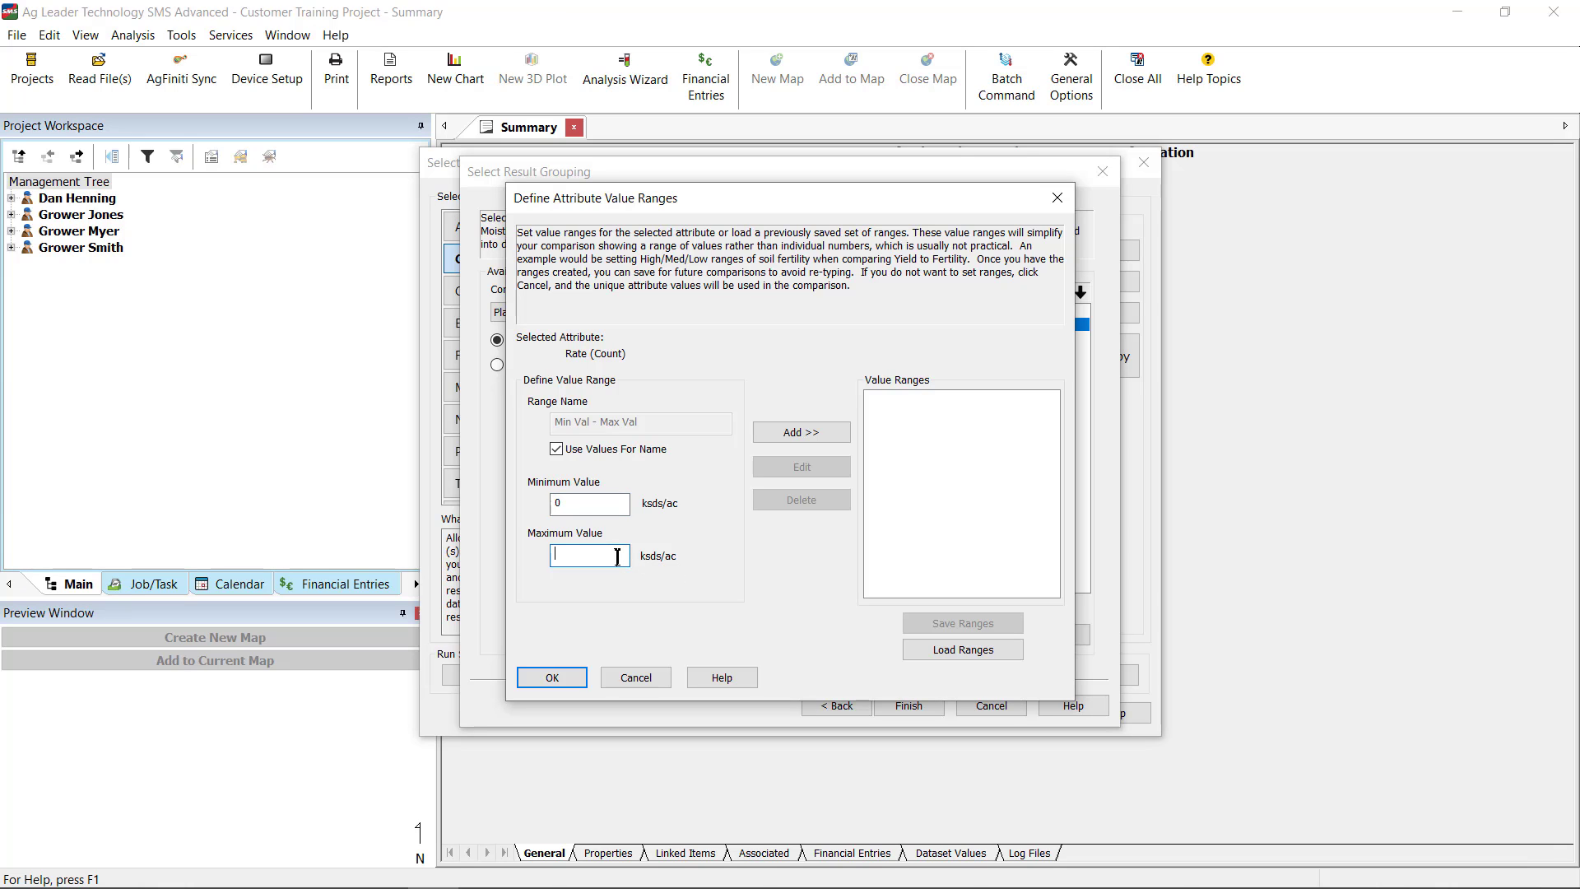
text(26)
click(801, 432)
click(611, 503)
text(26)
click(614, 553)
text(28)
click(801, 432)
Add Rate (Count) value ranges of 28 to 30 and 30 to 32 ksds/ac.
click(621, 502)
text(28)
click(597, 555)
text(30)
click(789, 434)
click(586, 503)
text(30)
click(574, 556)
text(32)
click(756, 433)
Add Rate (Count) value ranges of 32 to 35 and 35 to 37 ksds/ac.
click(600, 504)
text(32)
click(615, 557)
text(35)
click(800, 432)
click(593, 505)
text(35)
click(603, 553)
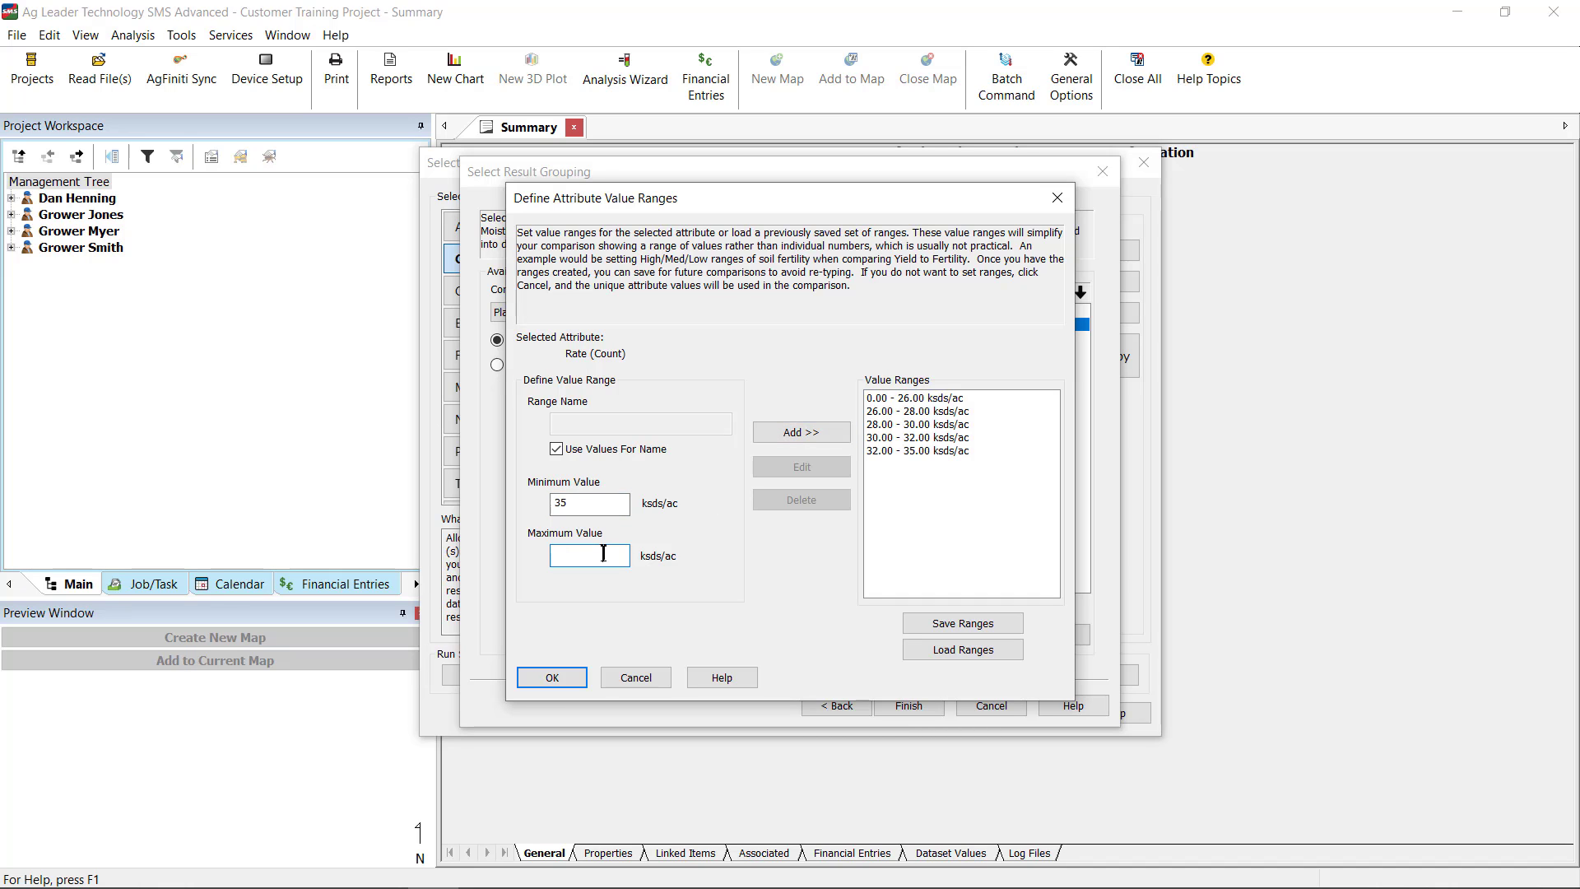
text(37)
click(800, 432)
Add a final Rate (Count) value range of 37 to 40 ksds/ac.
click(590, 503)
text(37)
click(587, 560)
text(40)
click(801, 432)
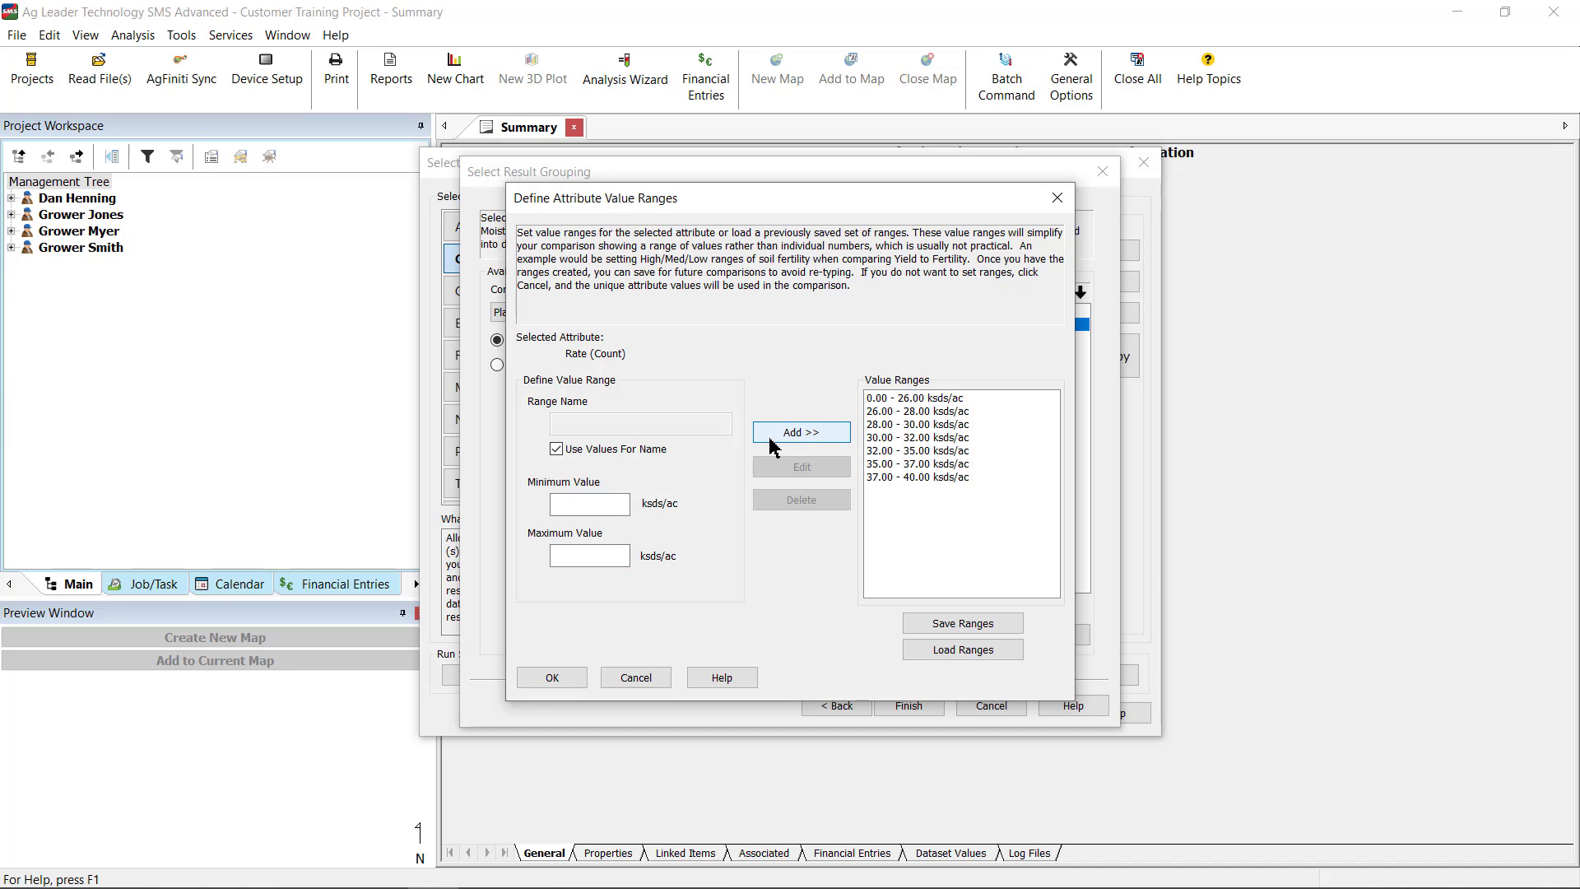
Save the value ranges to a file named Corn Planting and apply them to the Rate (Count) grouping.
click(911, 625)
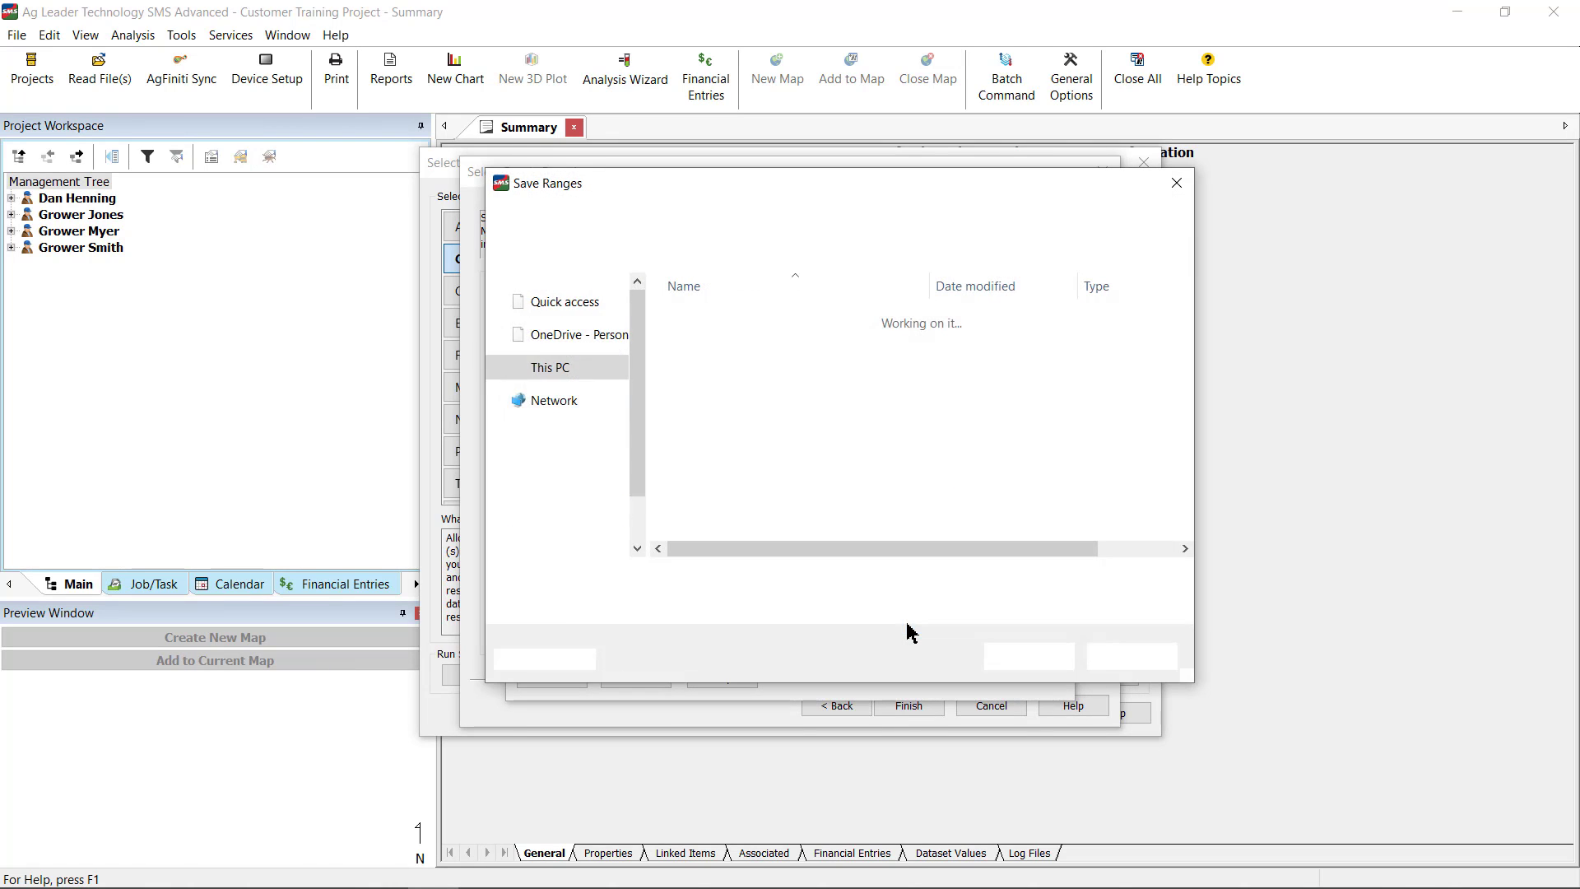
text(Corn)
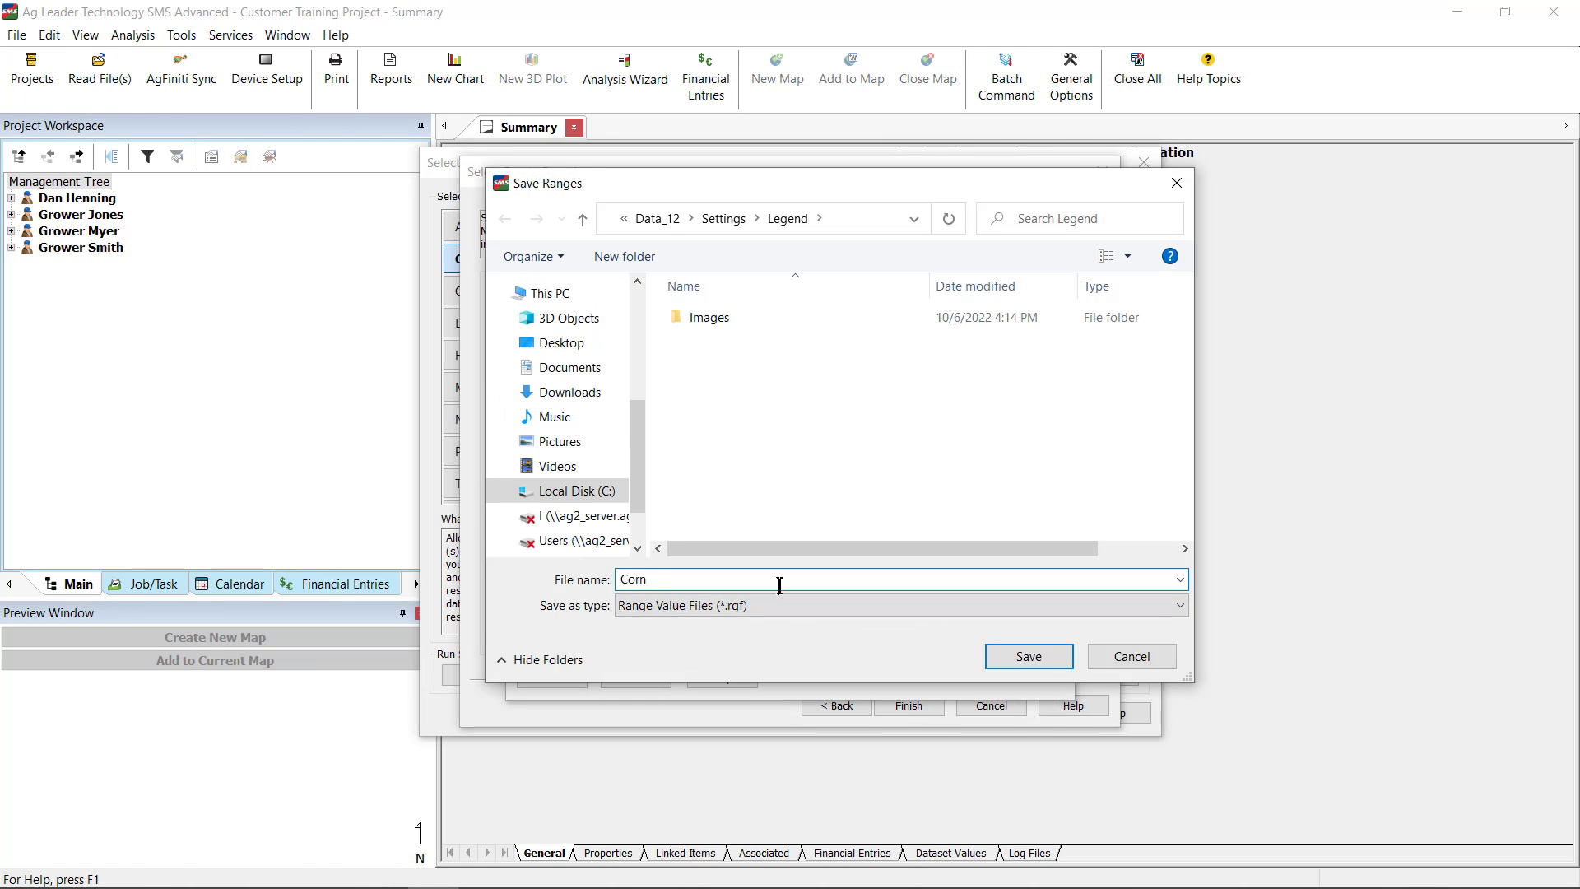
text( Planting)
click(1014, 656)
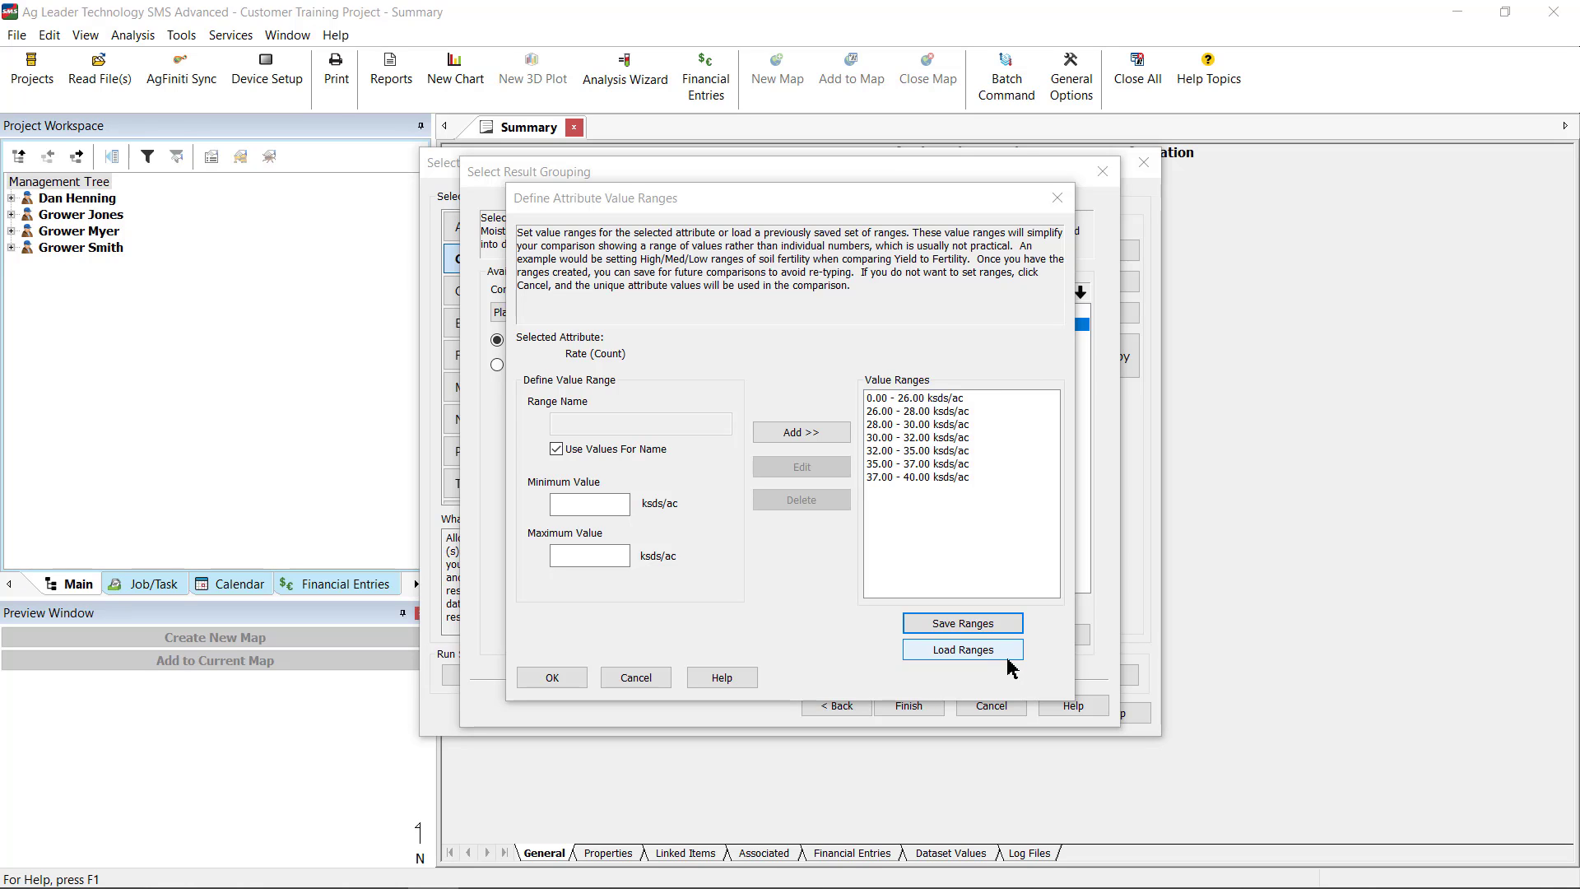
click(574, 677)
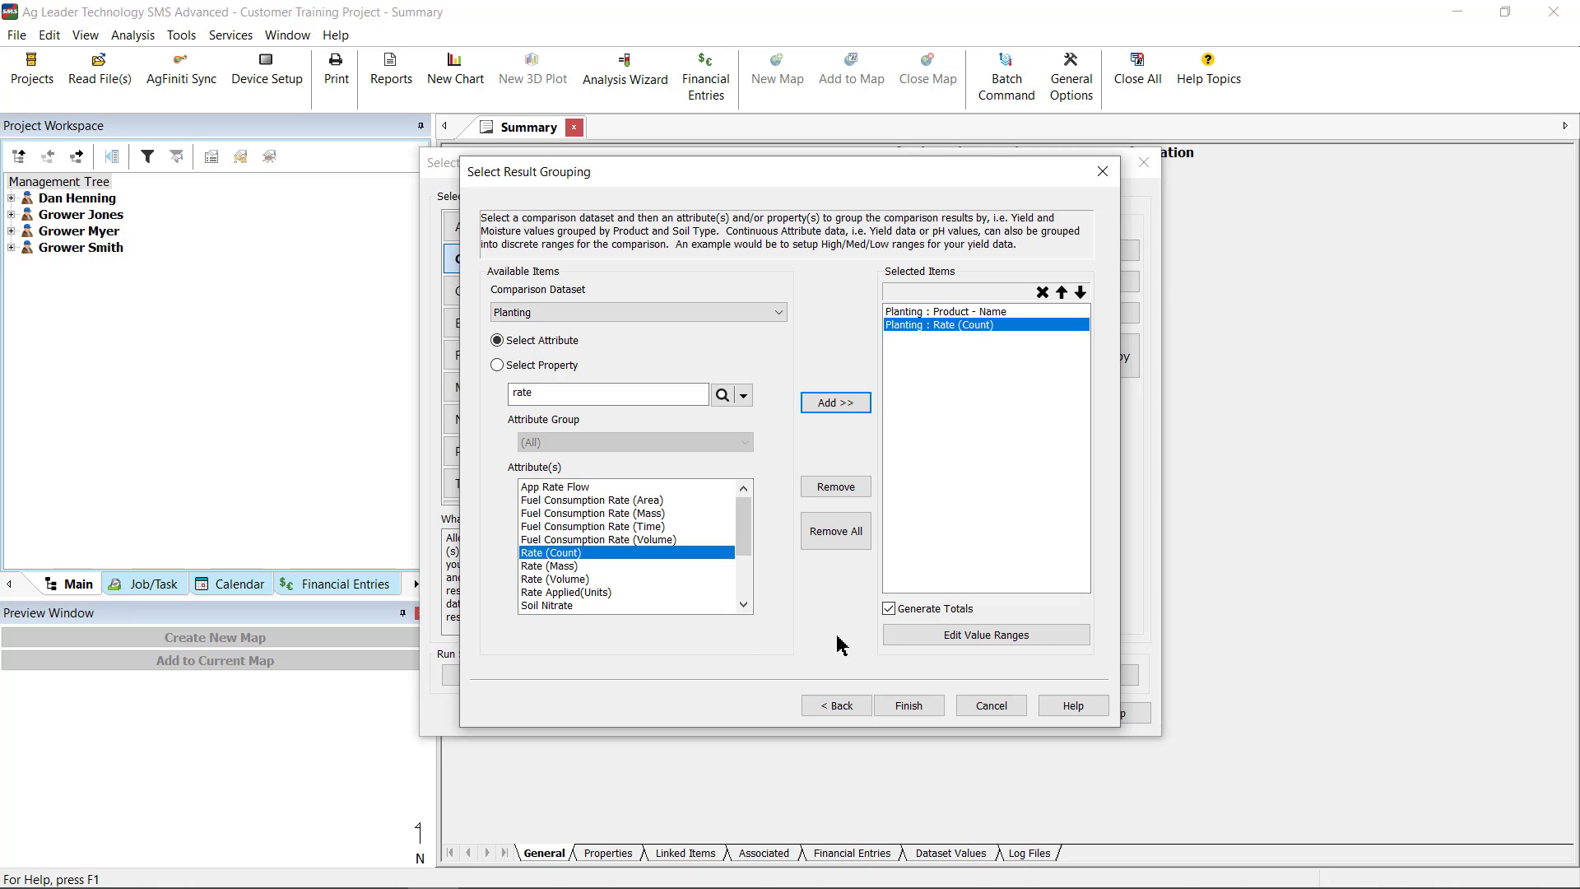
Try placing Rate (Count) ahead of Product - Name in the result groupings, and restore the original order.
click(1083, 292)
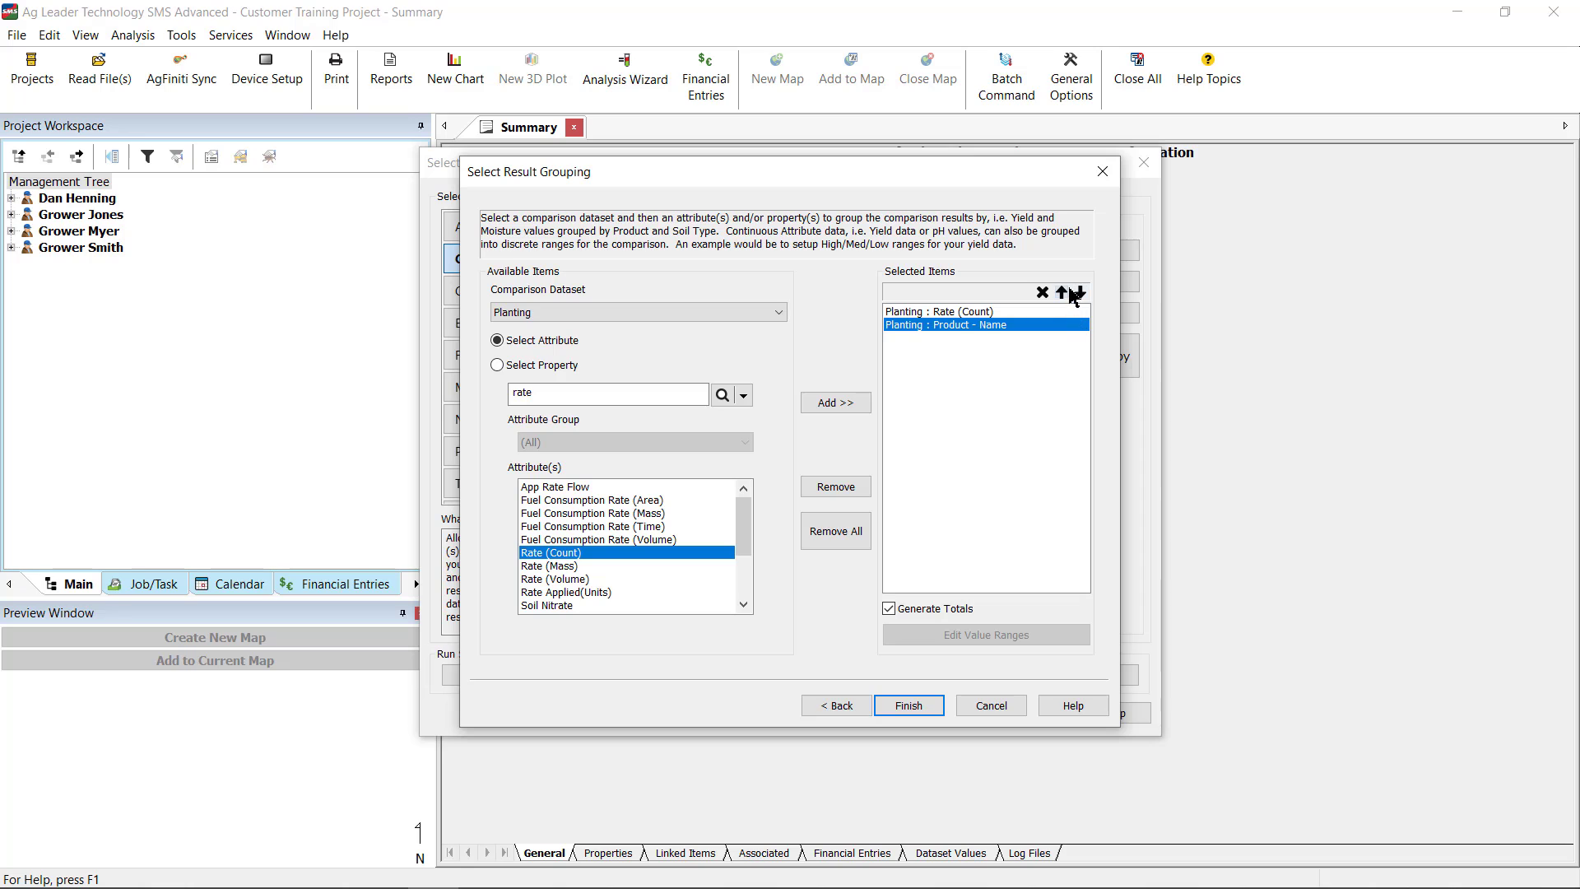
click(1070, 292)
click(1068, 325)
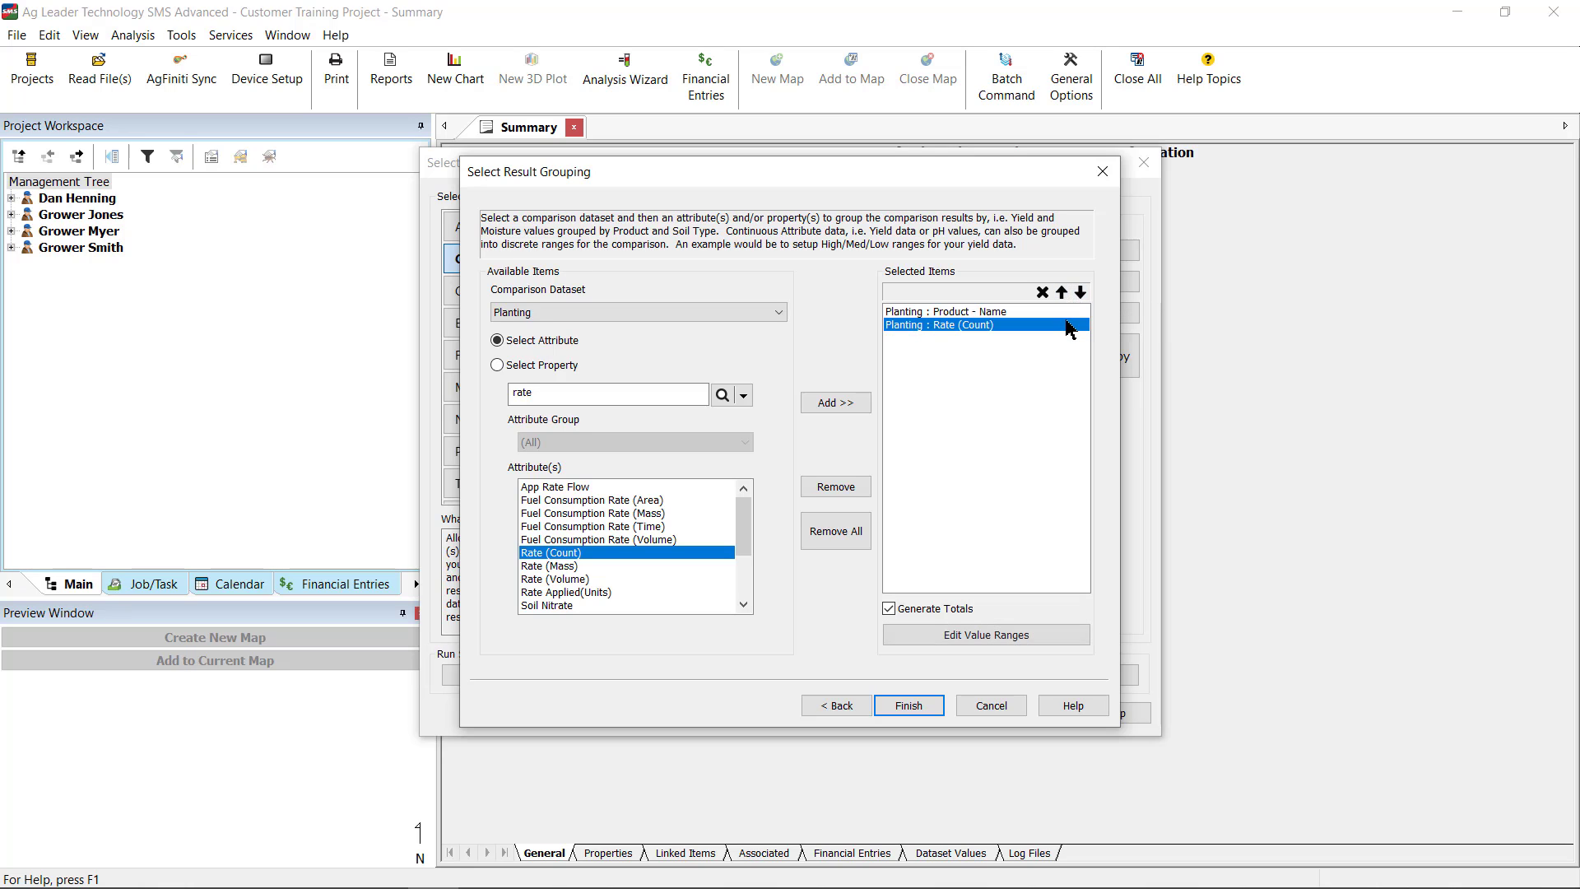
Finish the result groupings and accept Input Dataset as the reference dataset for iterating the analysis.
click(908, 706)
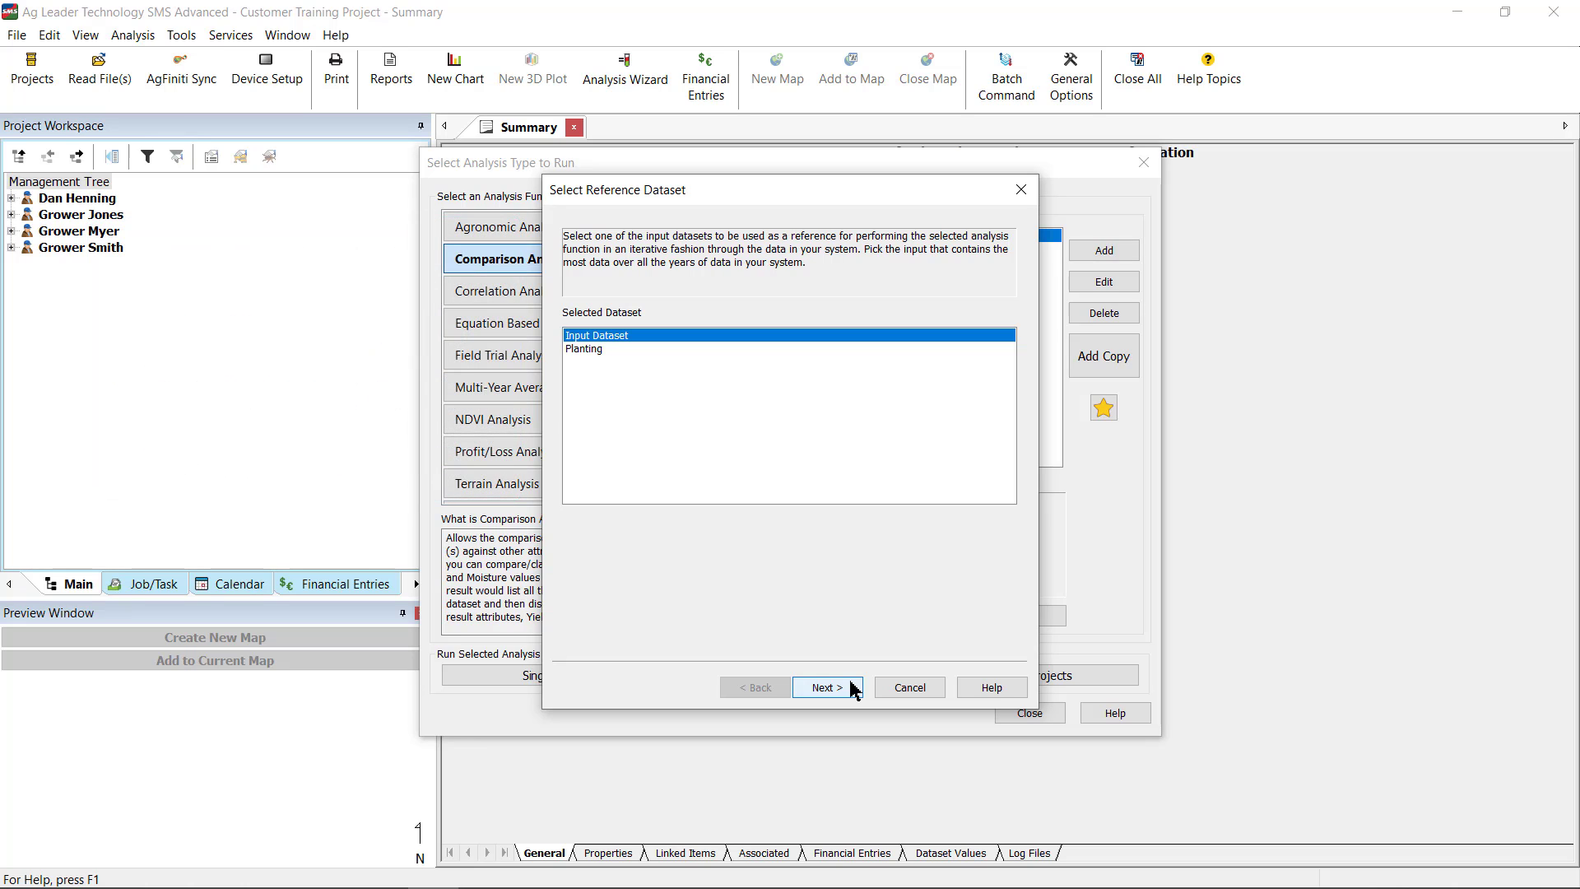
click(848, 688)
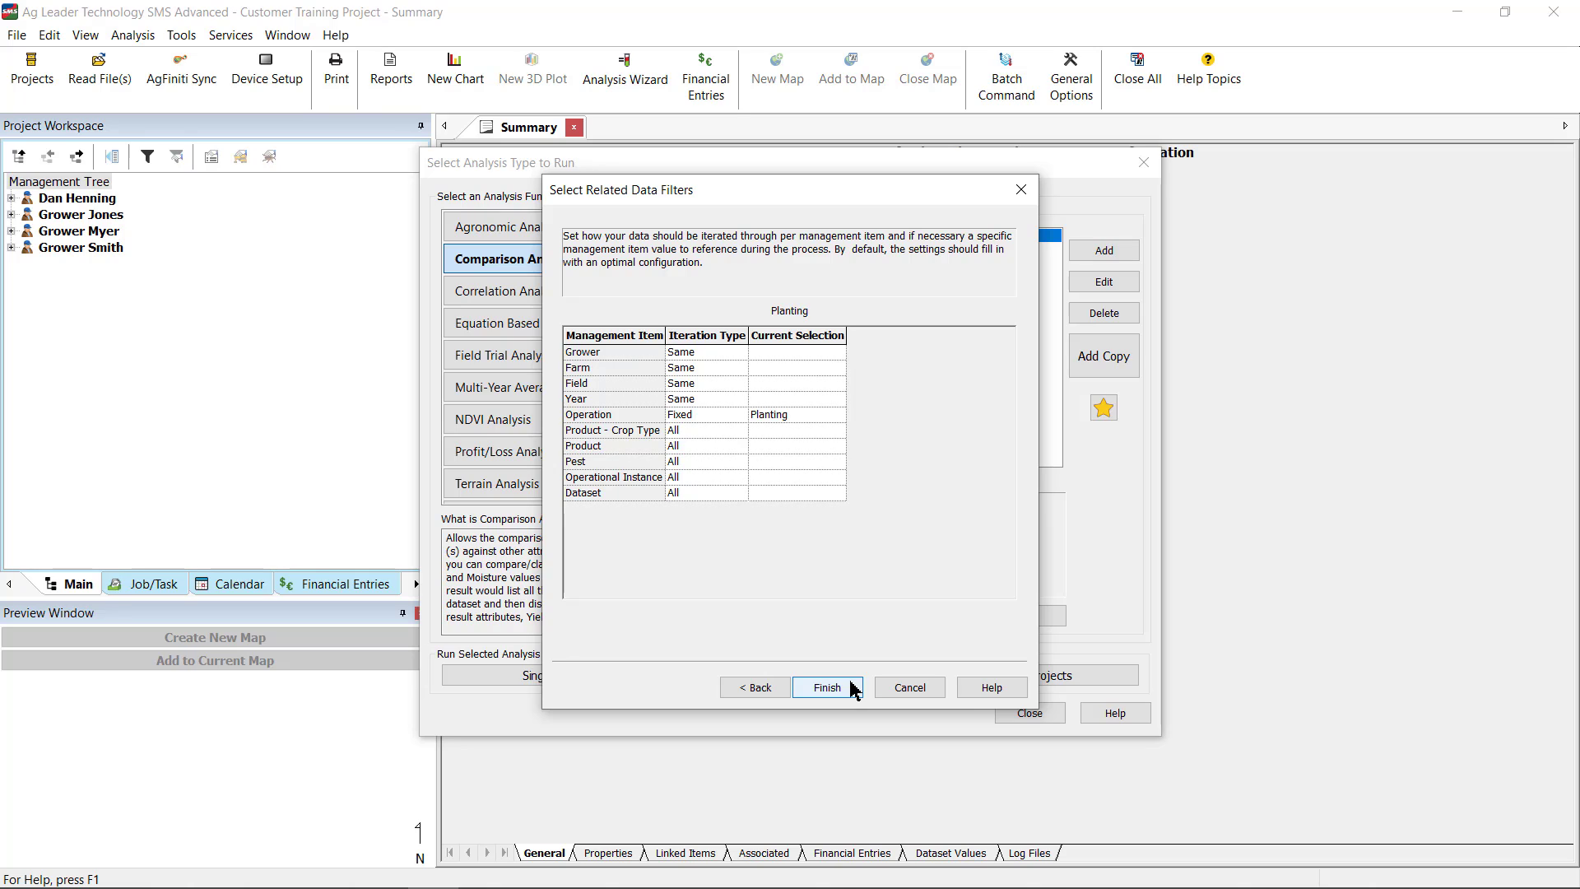
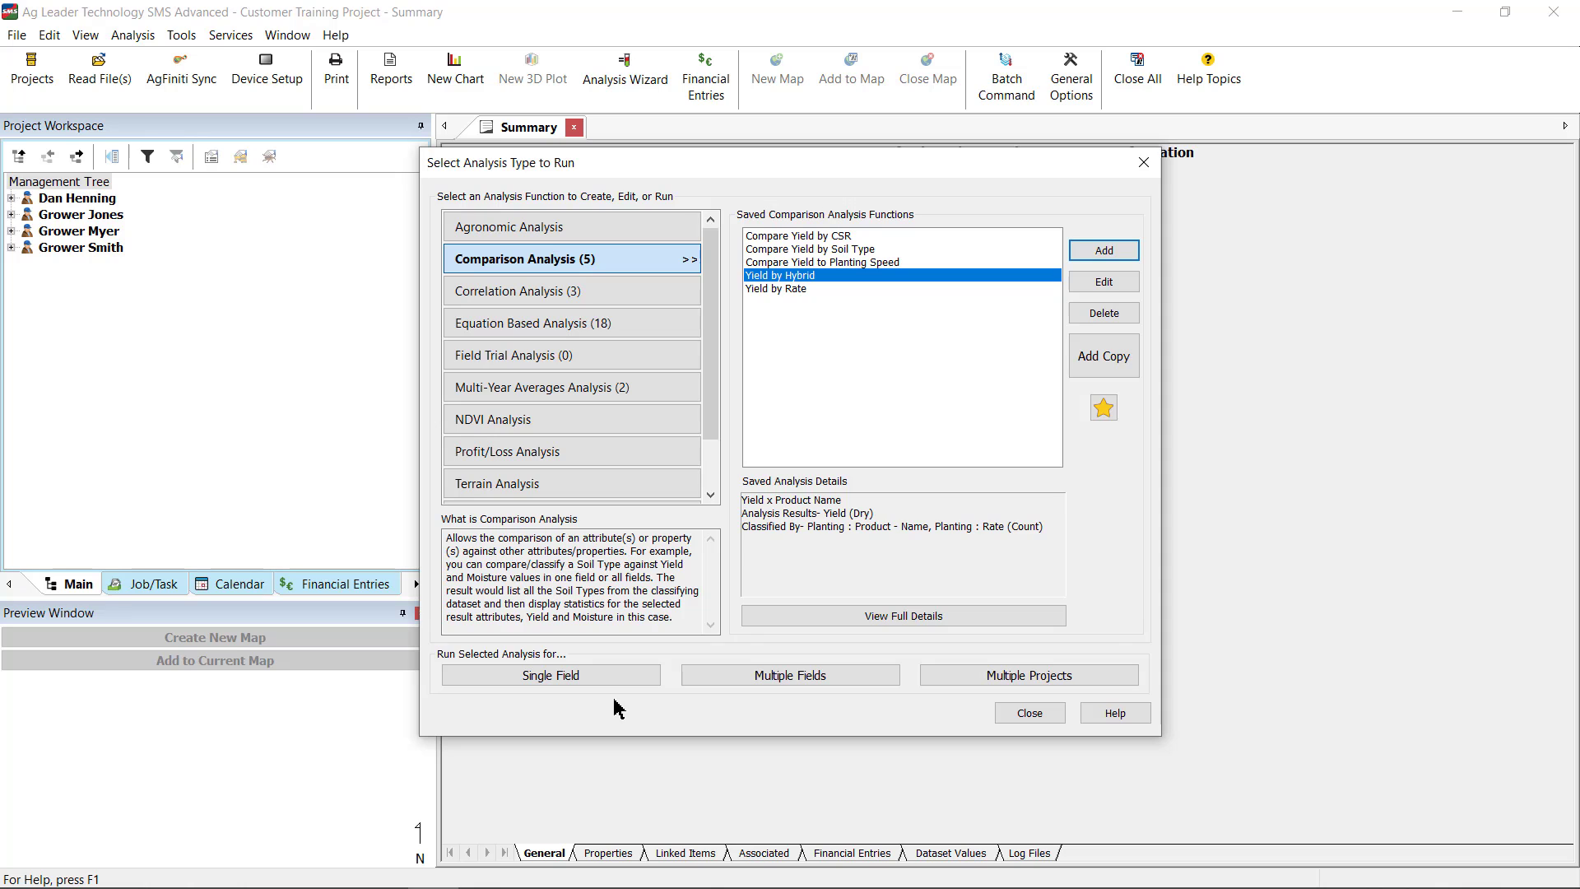
Run Yield by Hybrid for multiple projects, including Water Management Training backup and the grower project in Northwest Territory.
click(1097, 683)
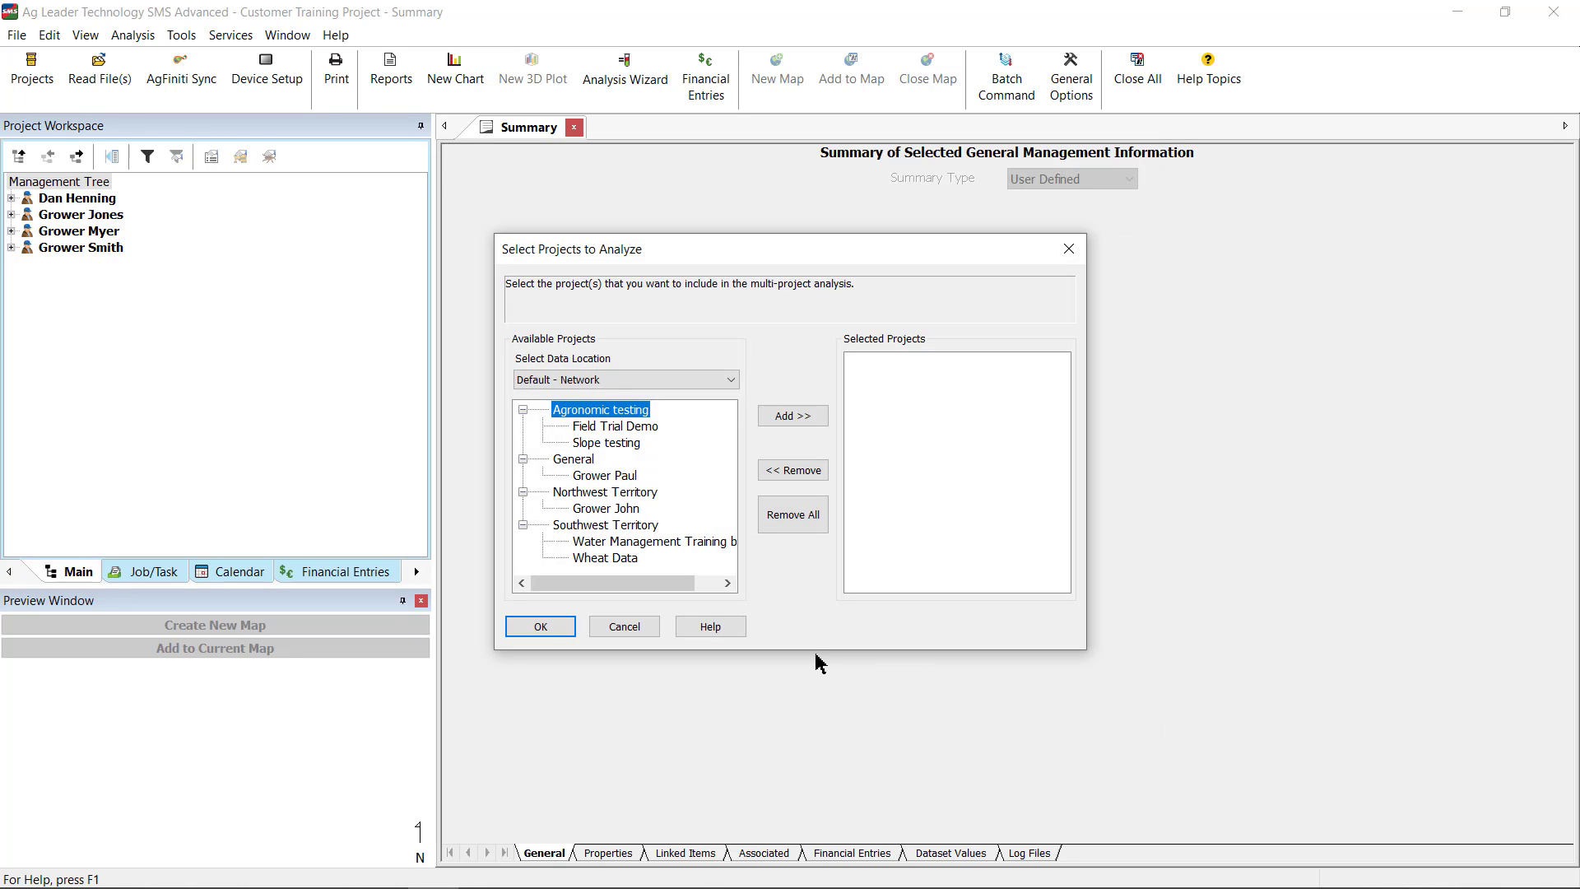
click(708, 542)
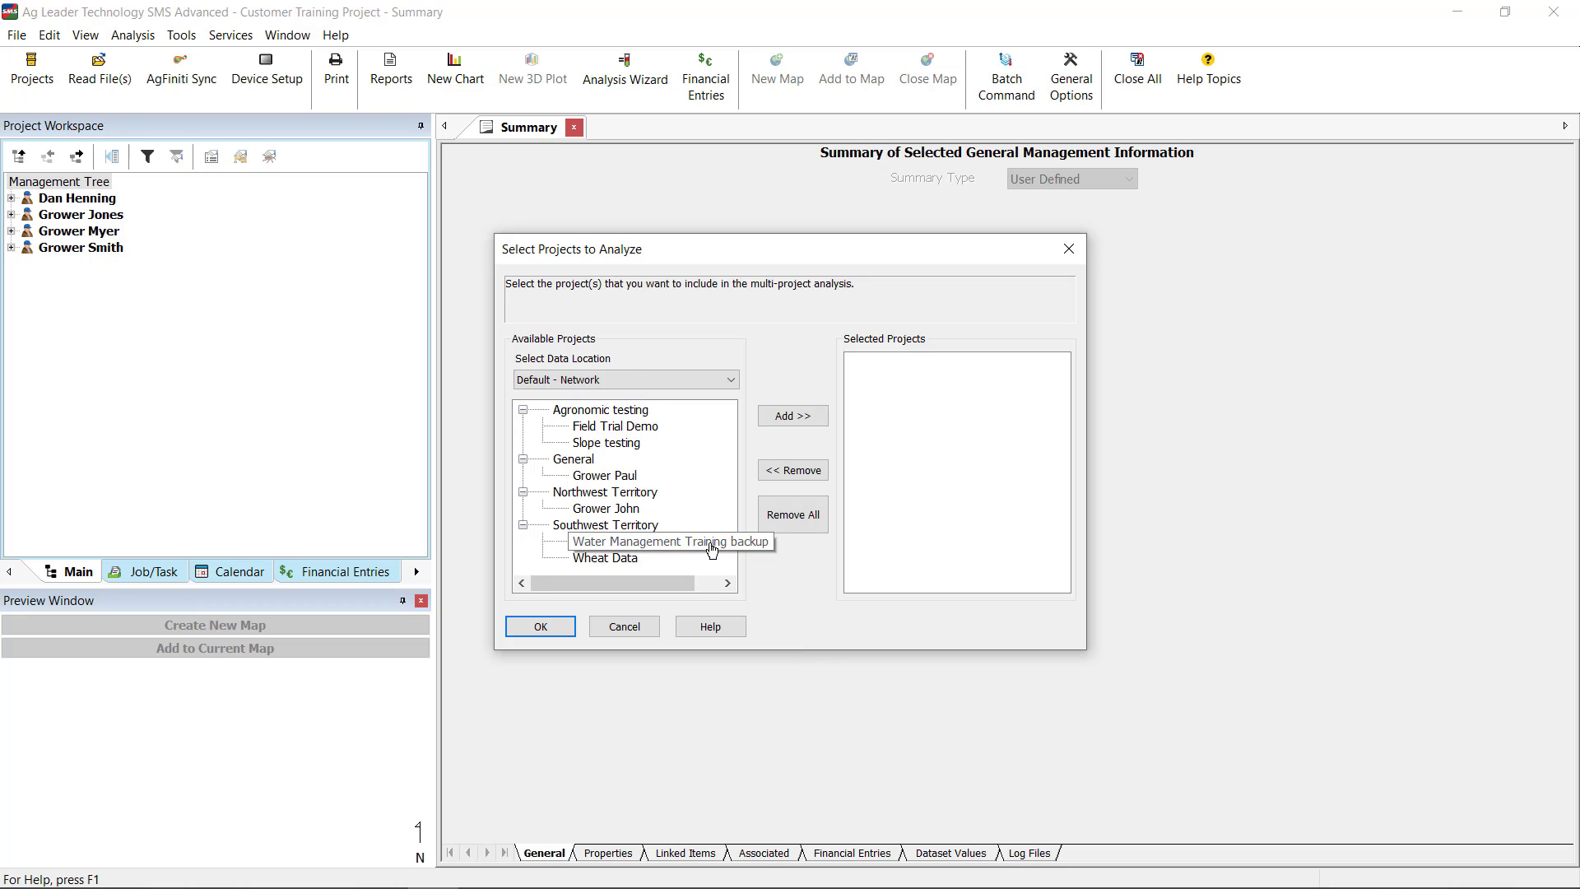
click(812, 417)
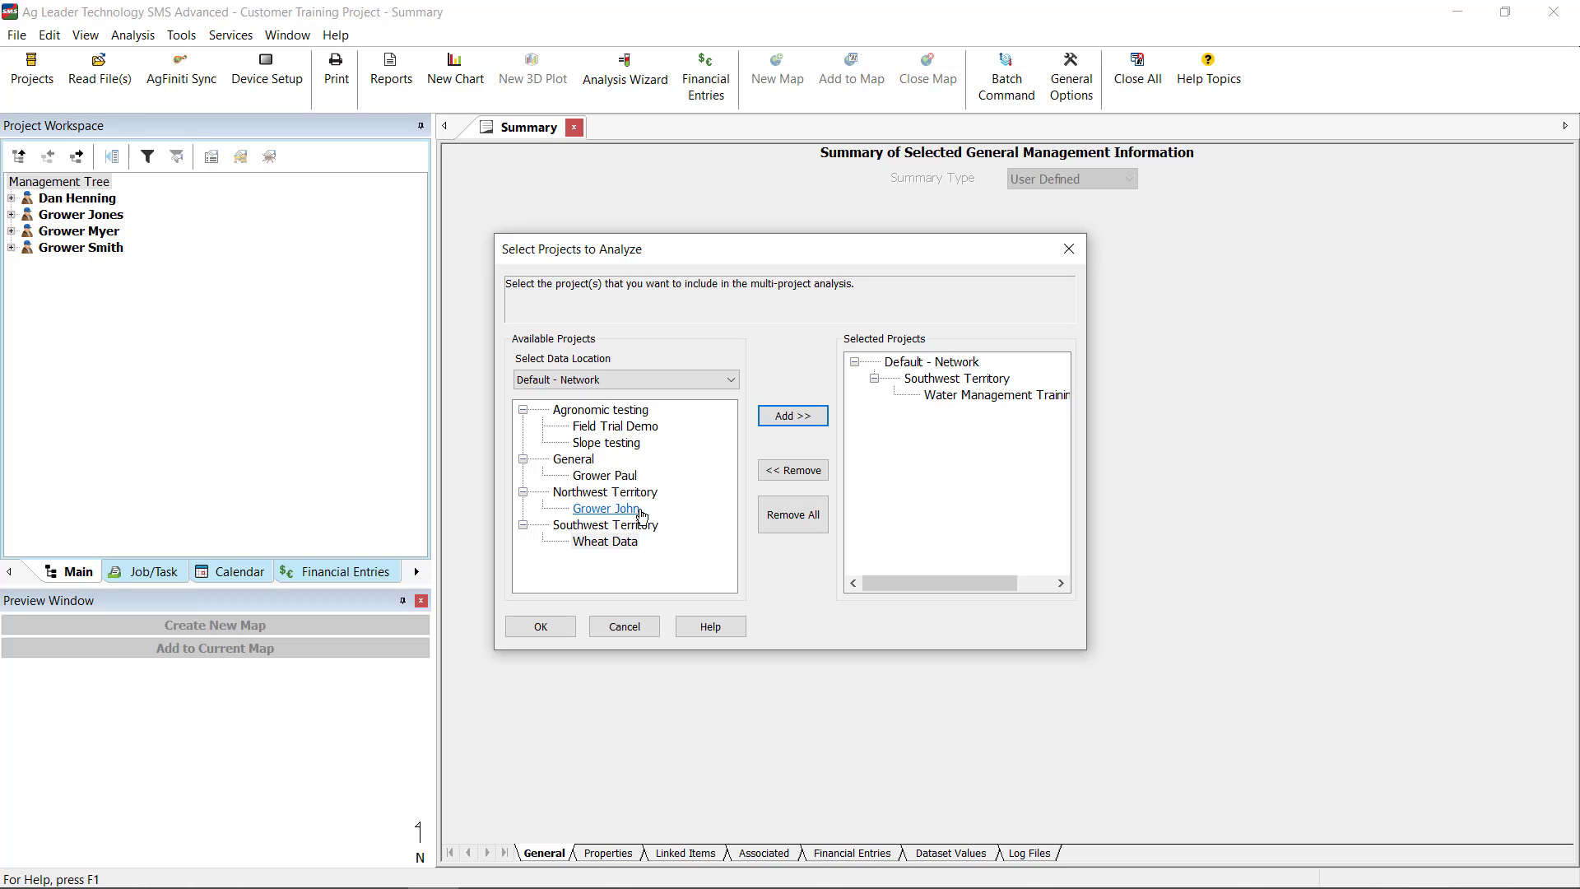
click(641, 515)
click(786, 422)
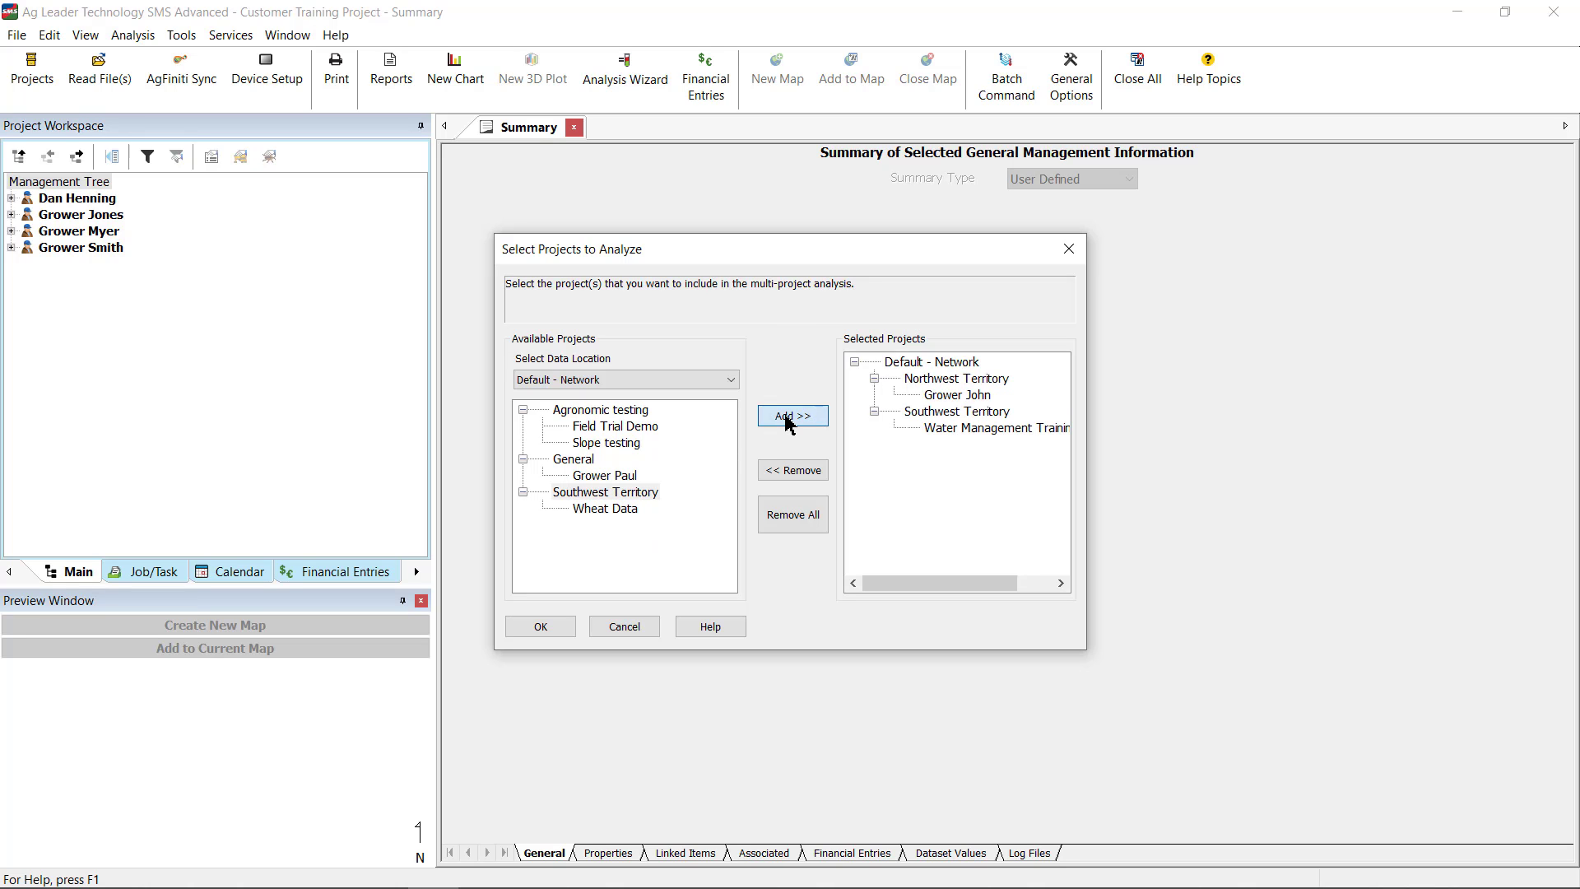
click(564, 625)
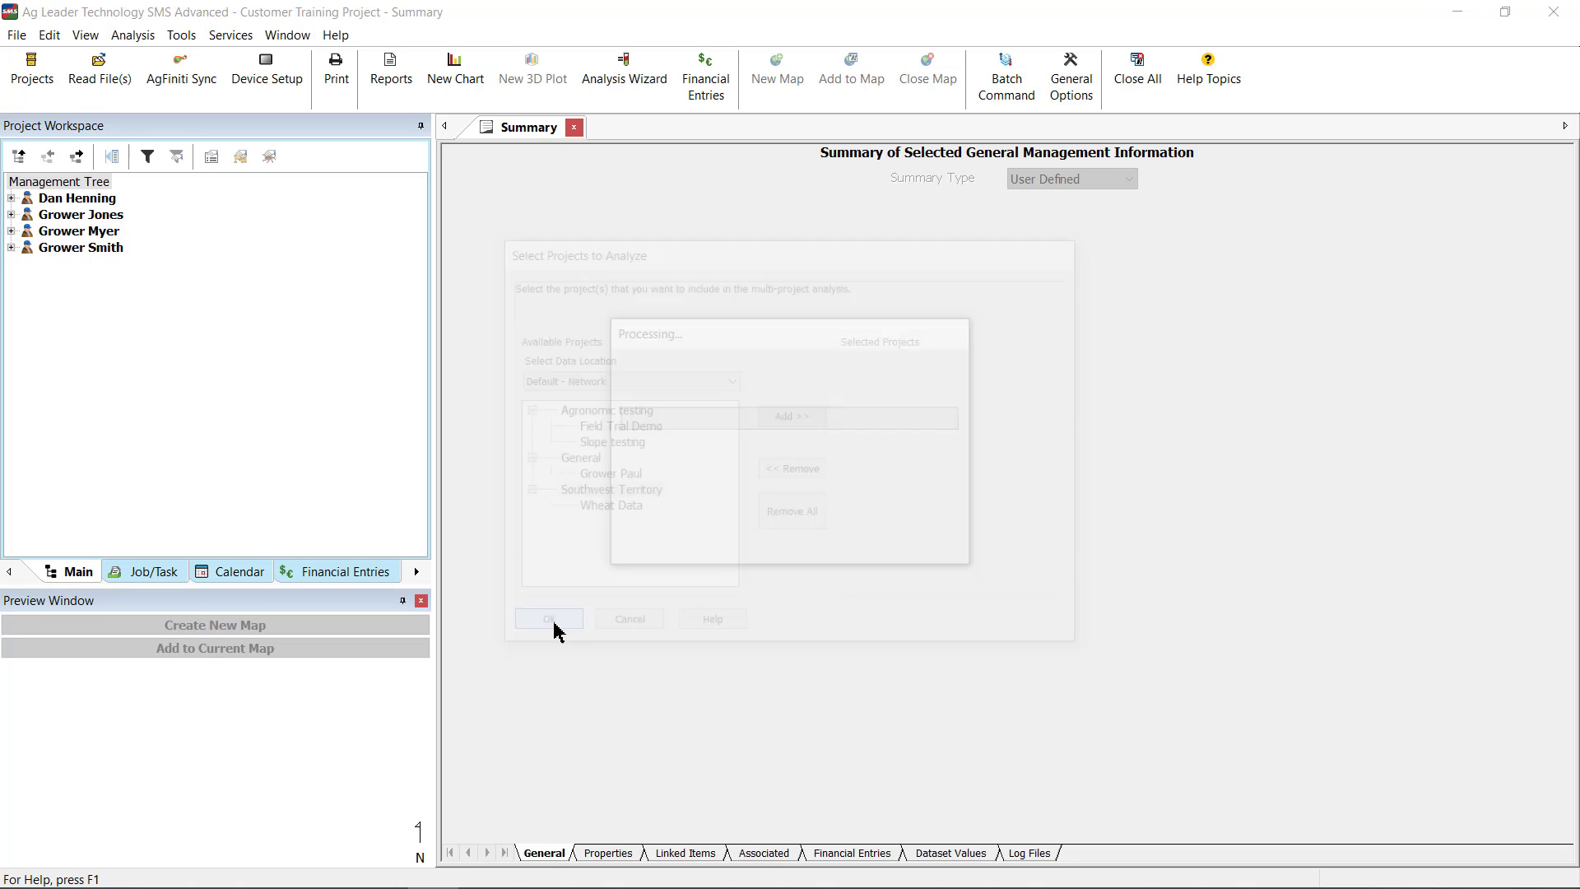
Filter the input data to 2008 with the Grain Harvest operation and run the multi-project analysis on all found datasets.
click(827, 251)
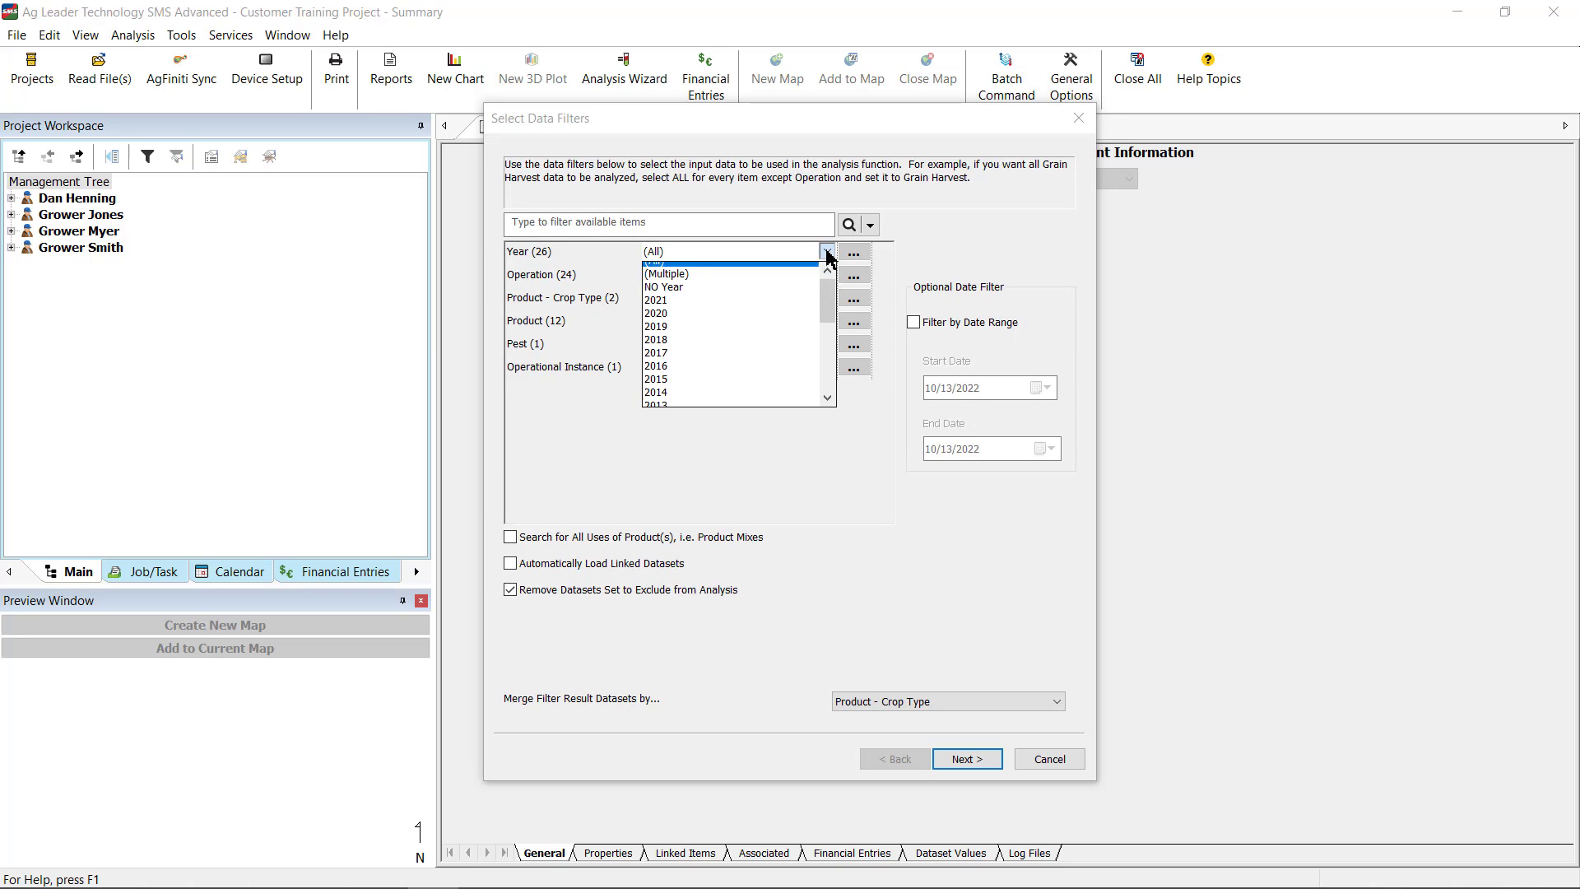
drag(834, 320, 775, 360)
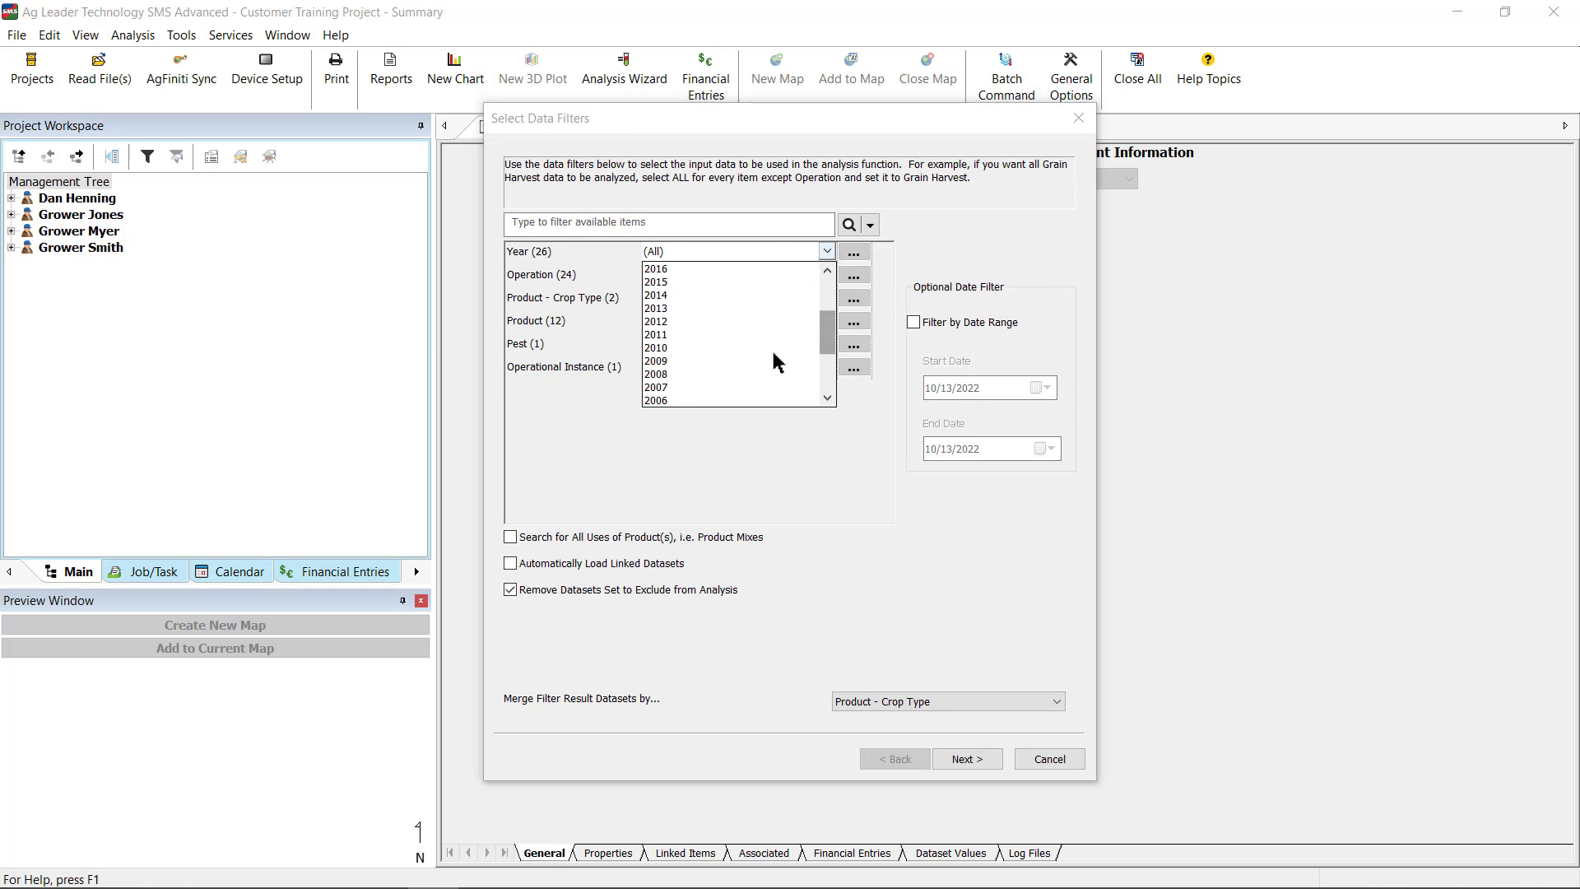
click(776, 359)
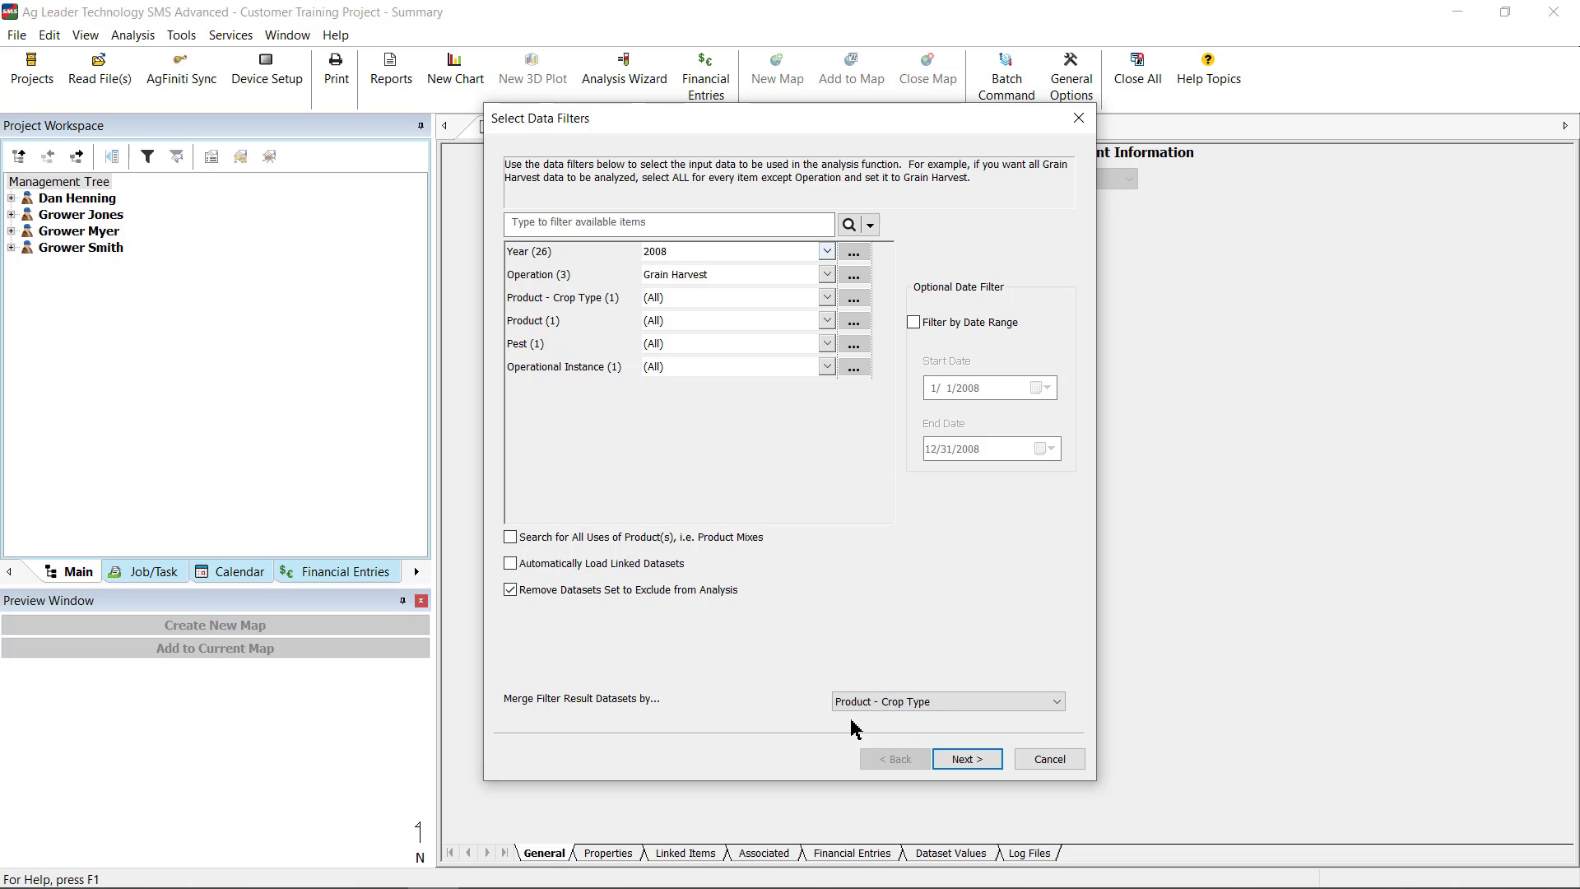
click(961, 761)
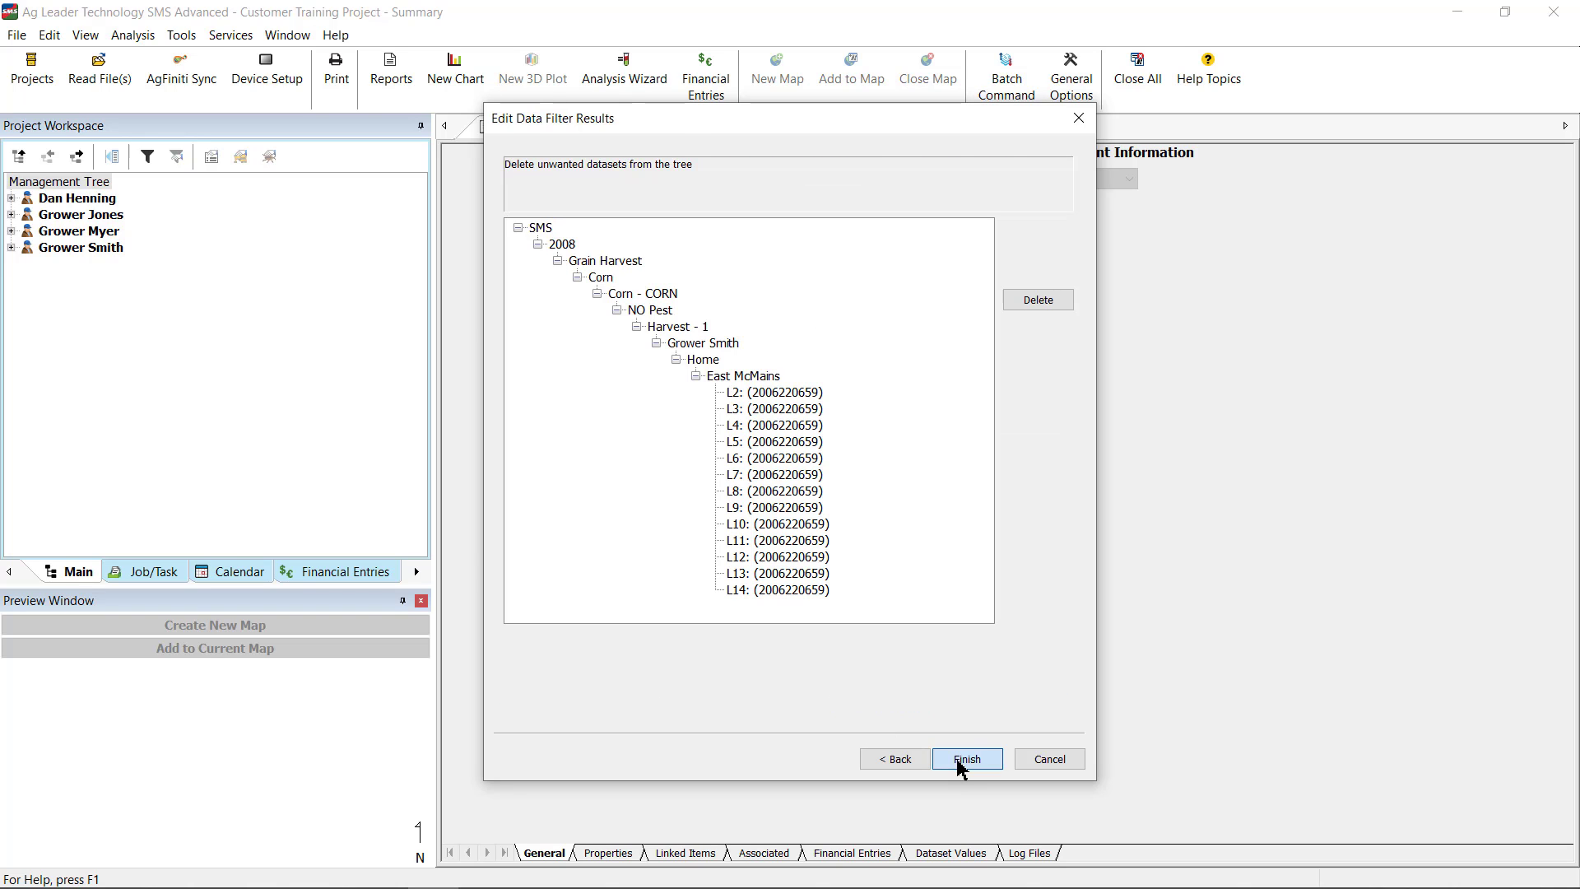
click(961, 761)
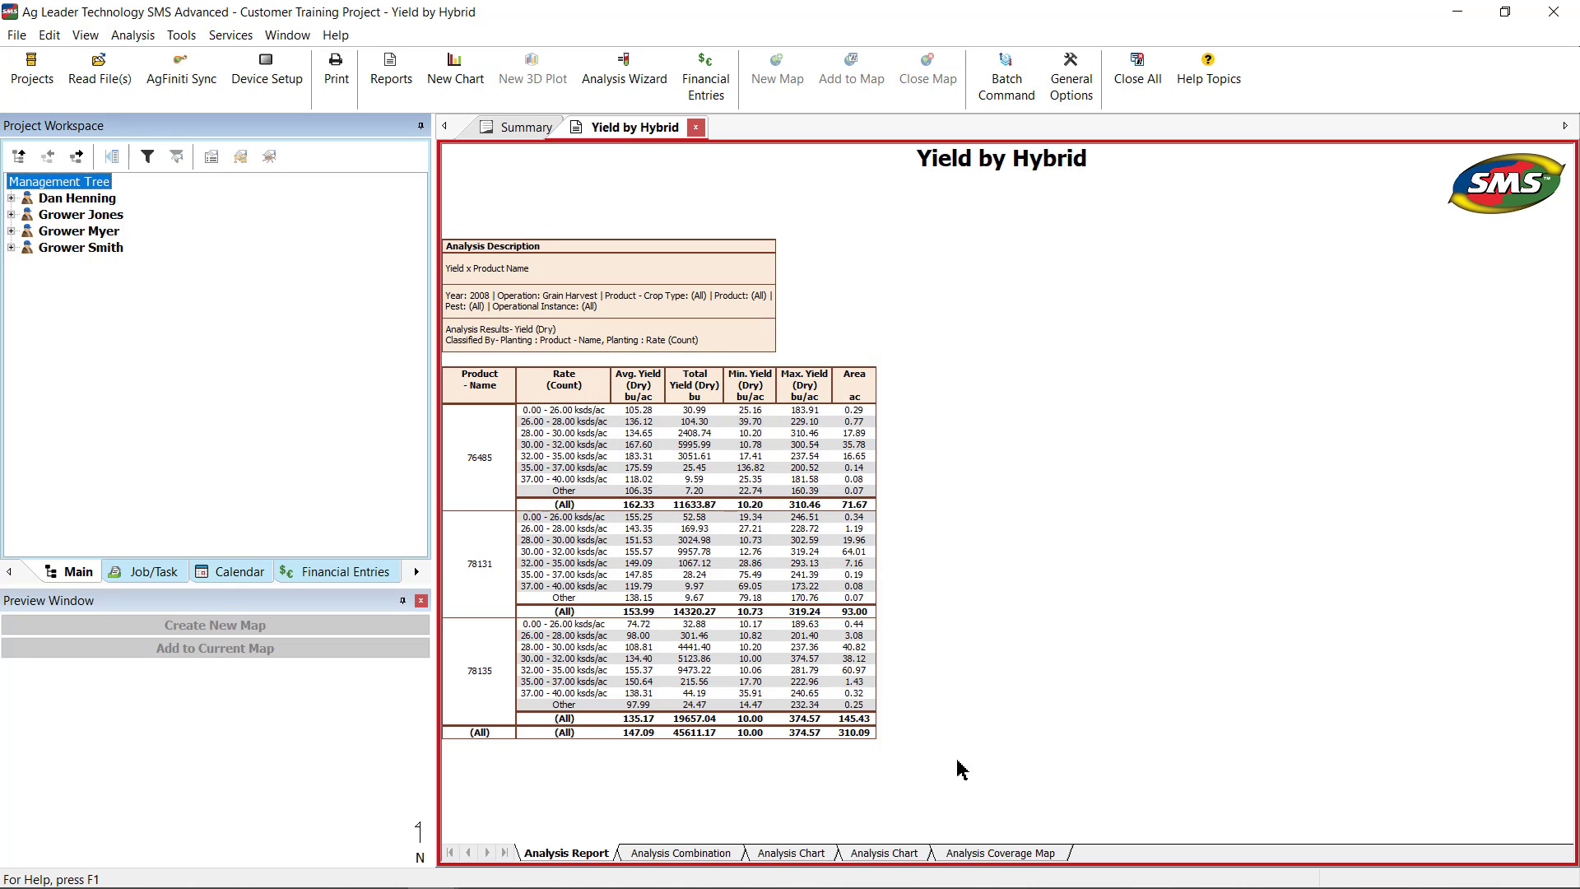
Review the multi-project results in the coverage map, both charts, the combination page and the report.
click(992, 853)
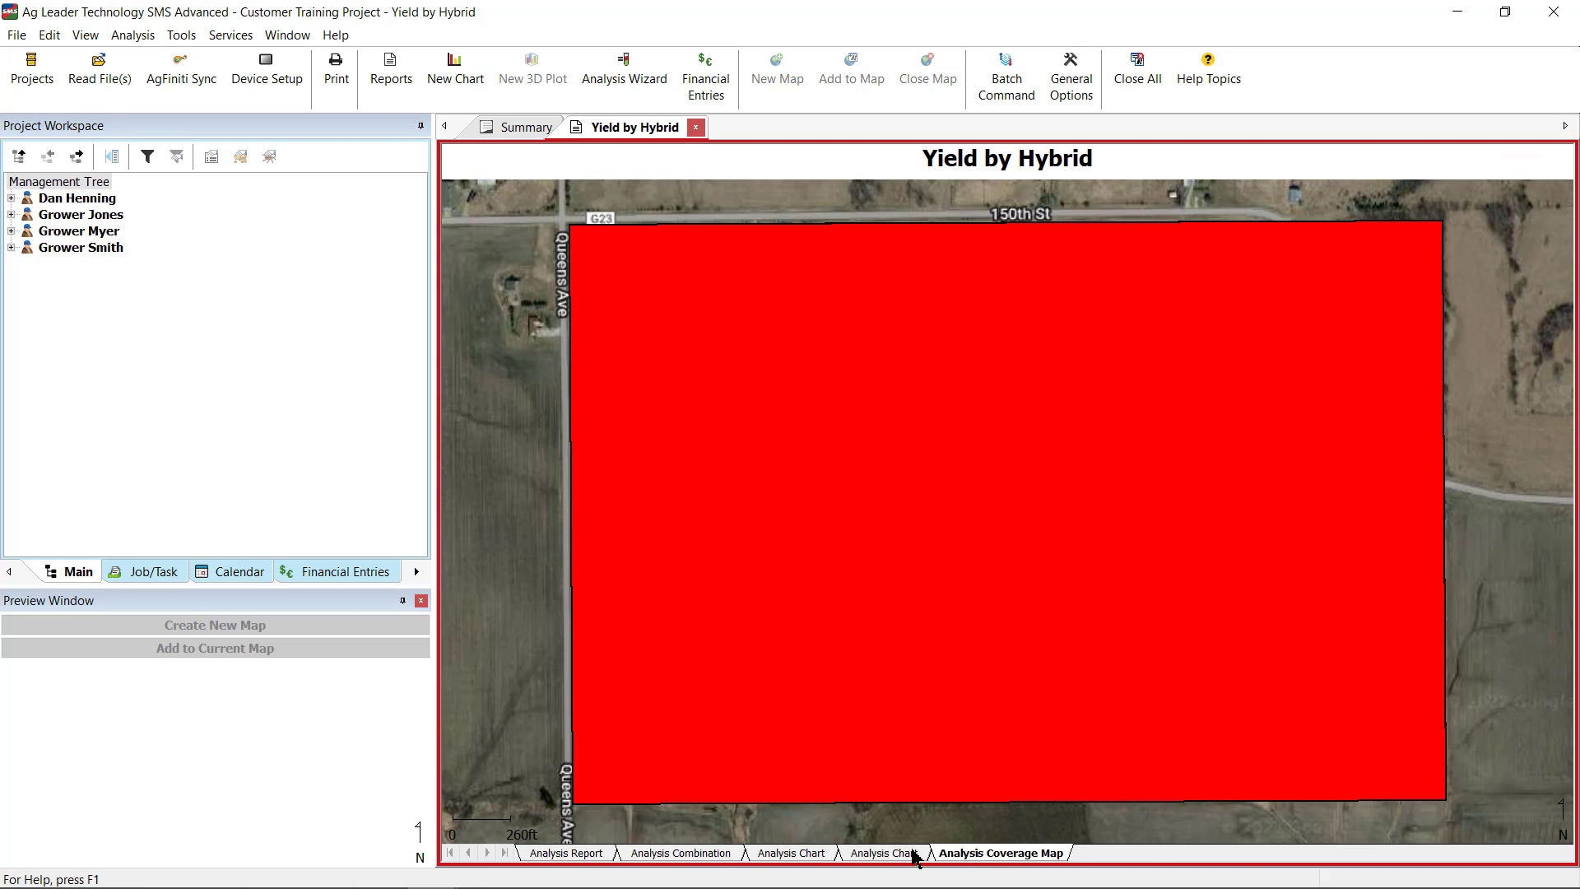
click(912, 853)
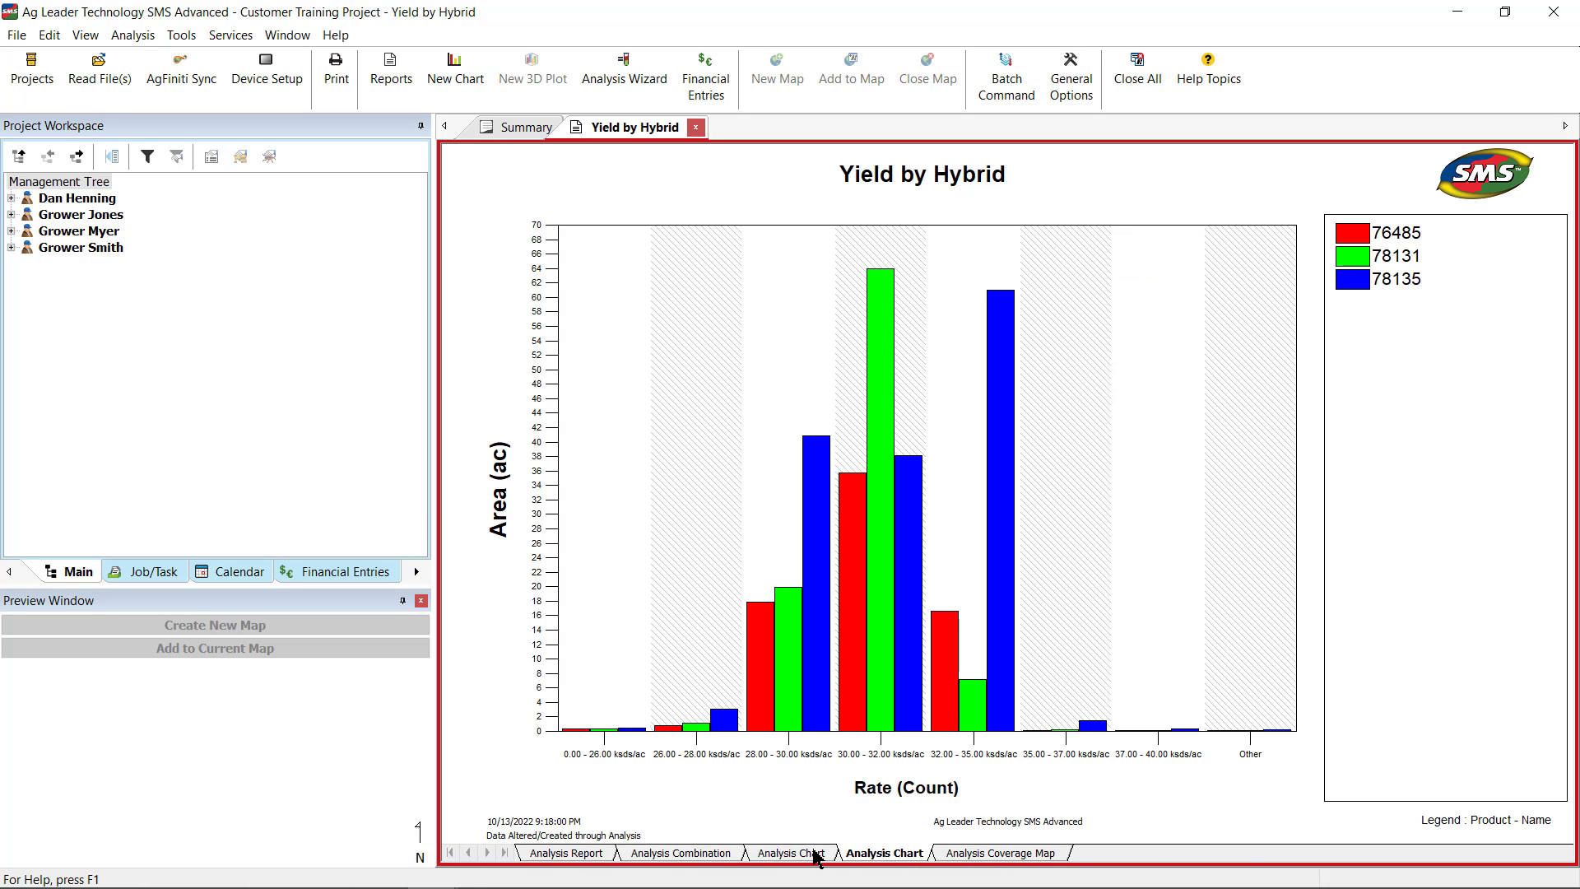
click(815, 856)
click(706, 854)
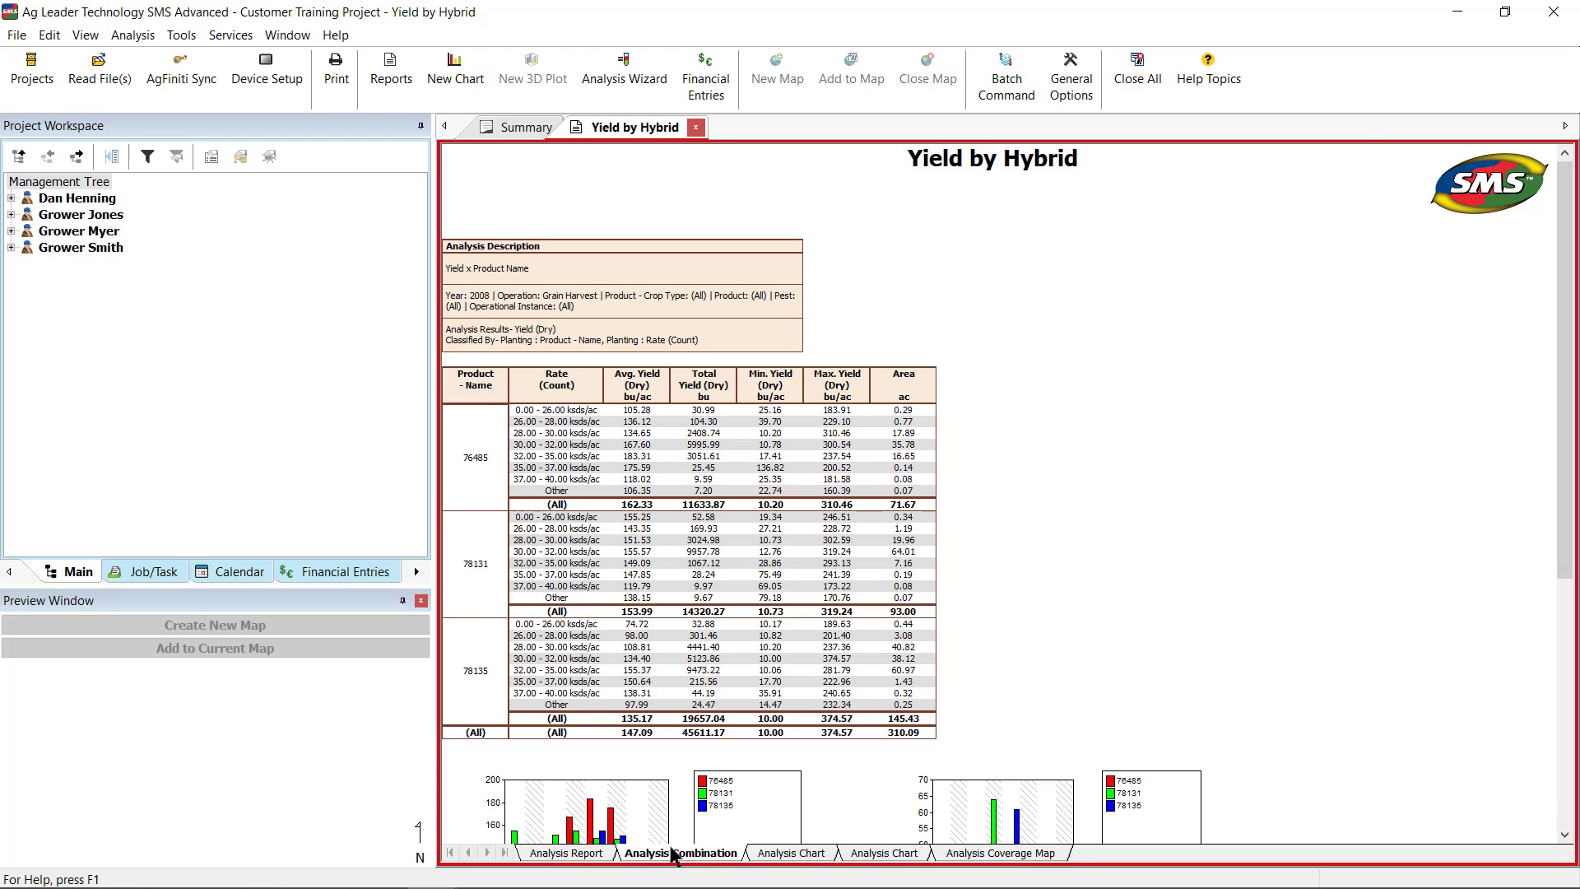
click(600, 856)
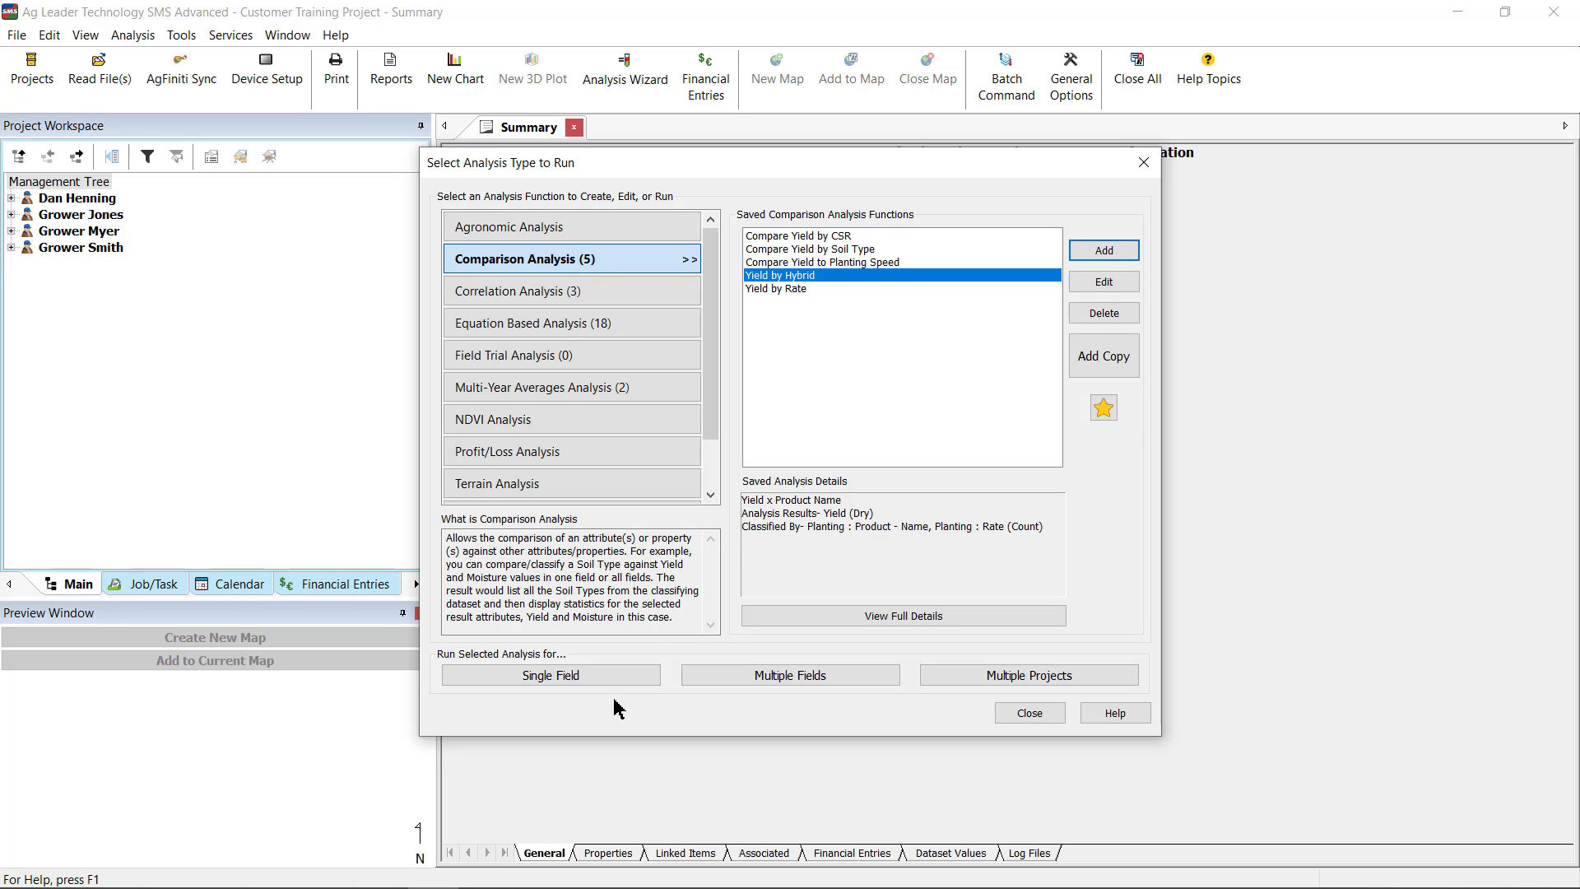
Run Yield by Hybrid for the single field East McMains using its 2021 Grain Harvest data.
click(618, 680)
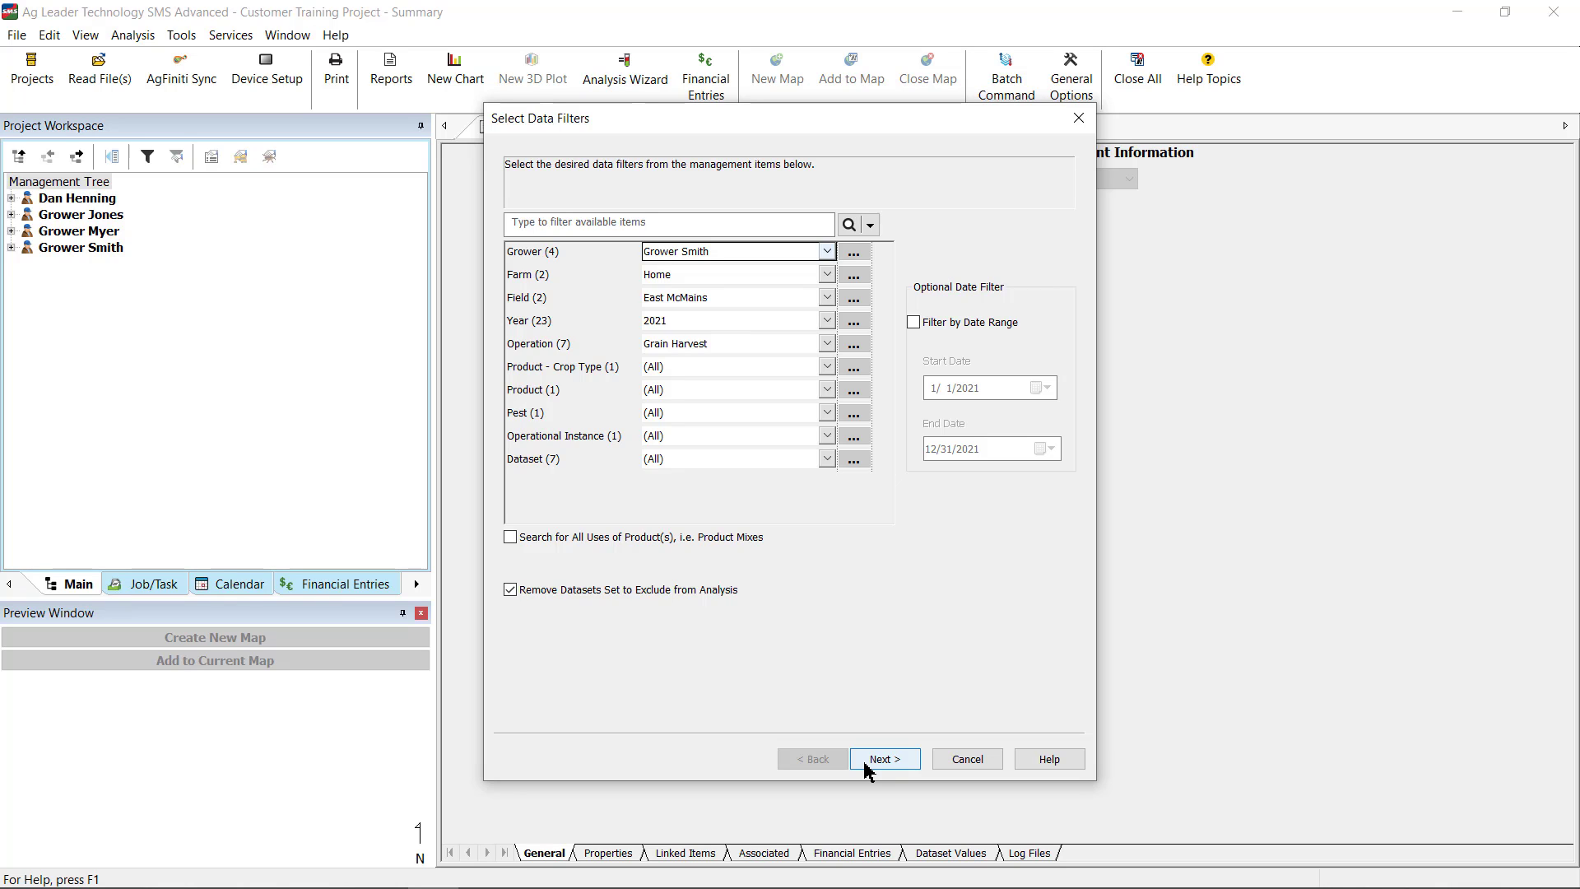
click(864, 766)
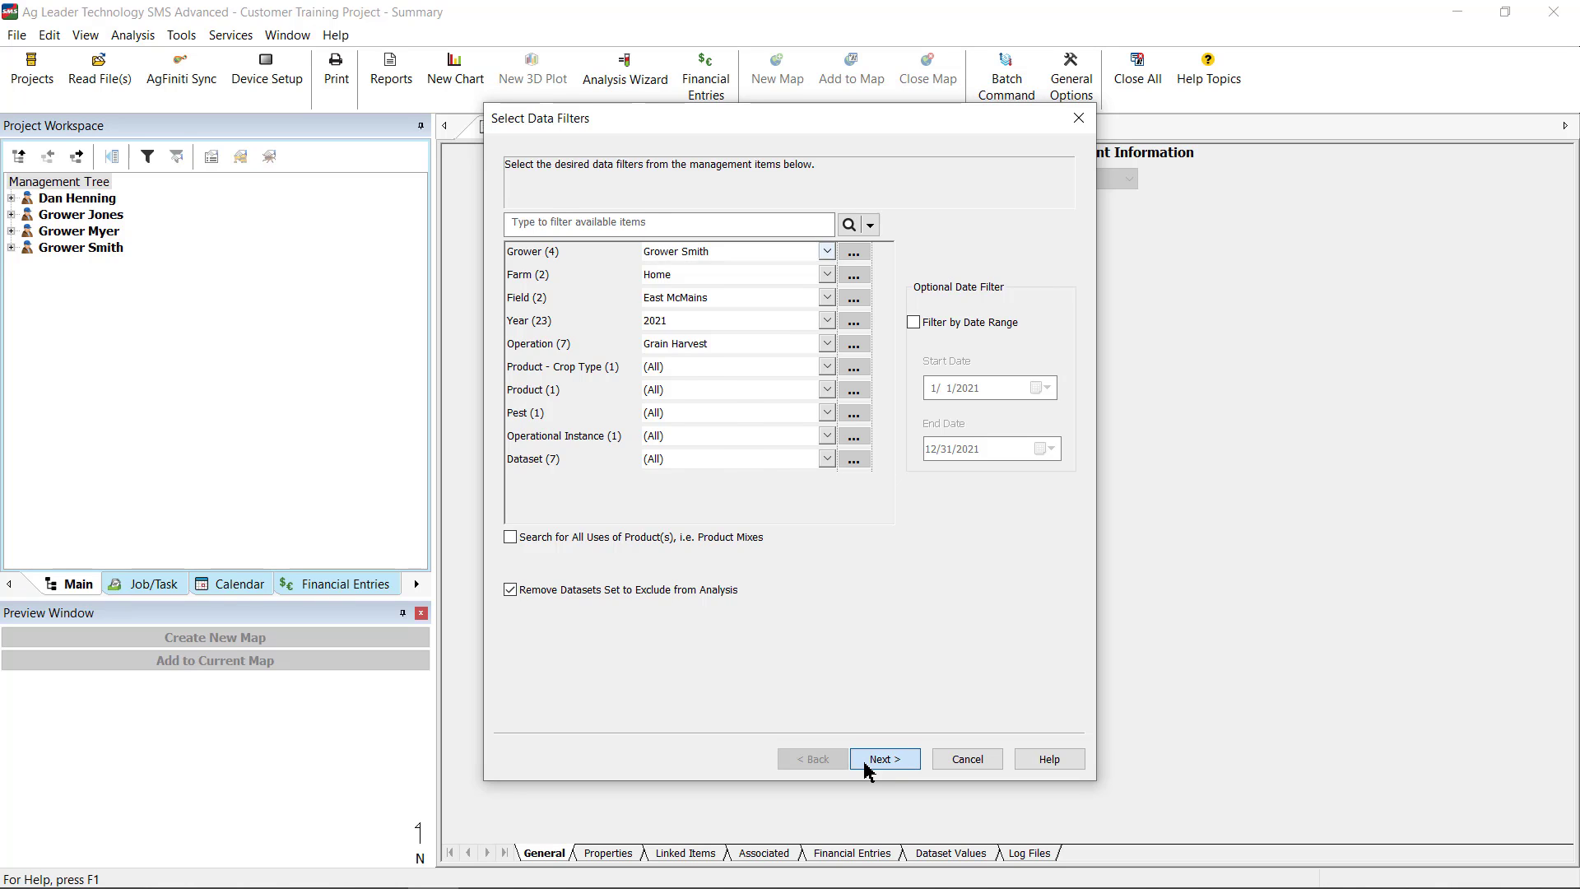
click(884, 758)
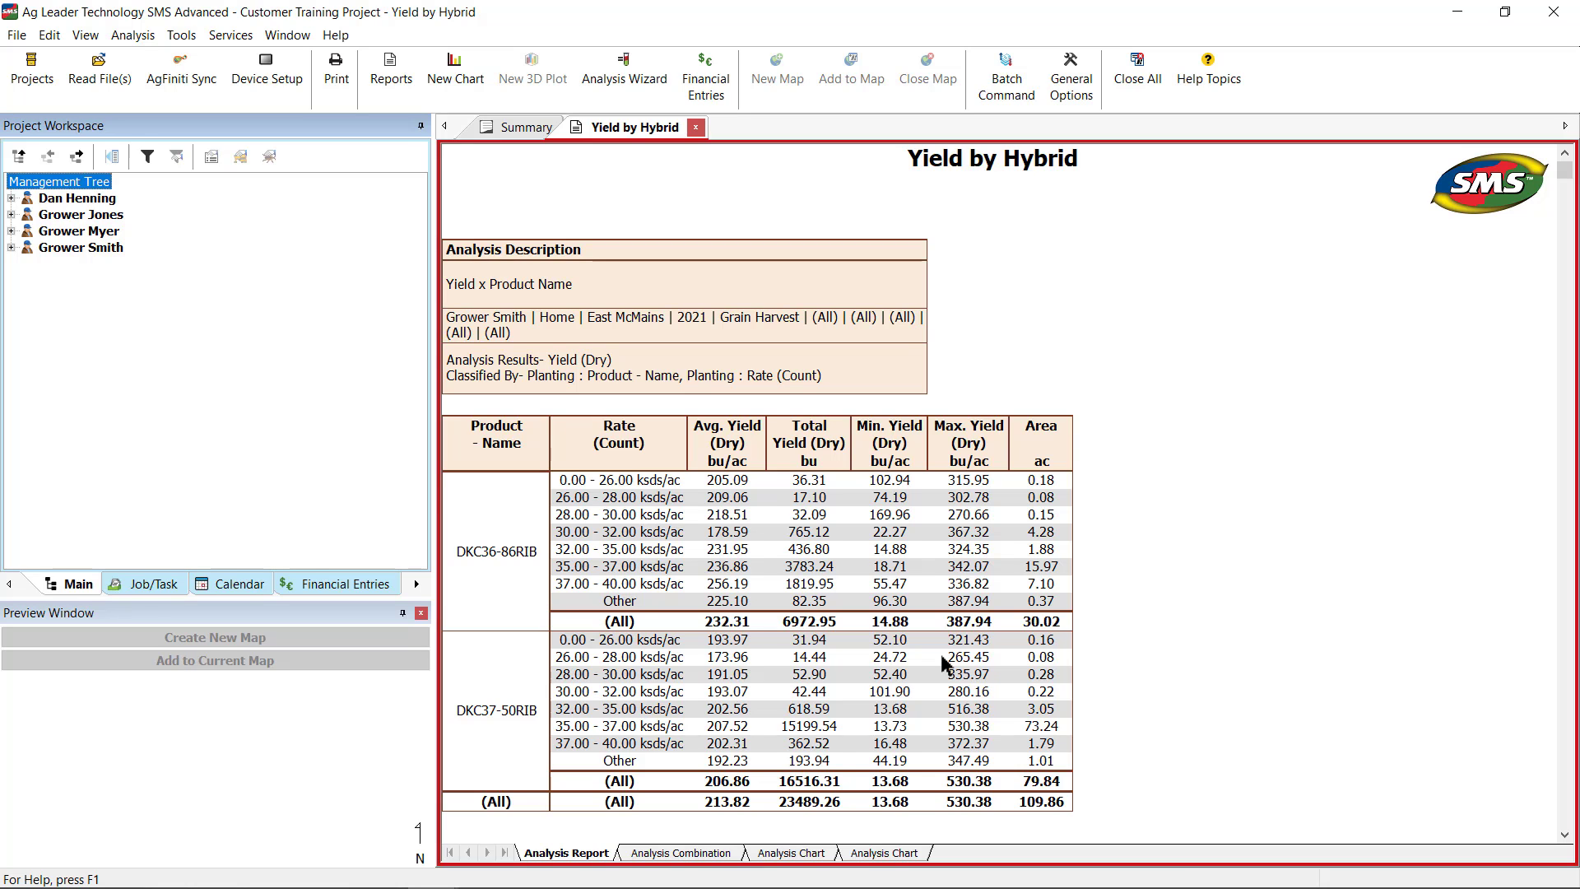
Review the East McMains results in the combination page, the yield and area charts, and the report.
click(730, 853)
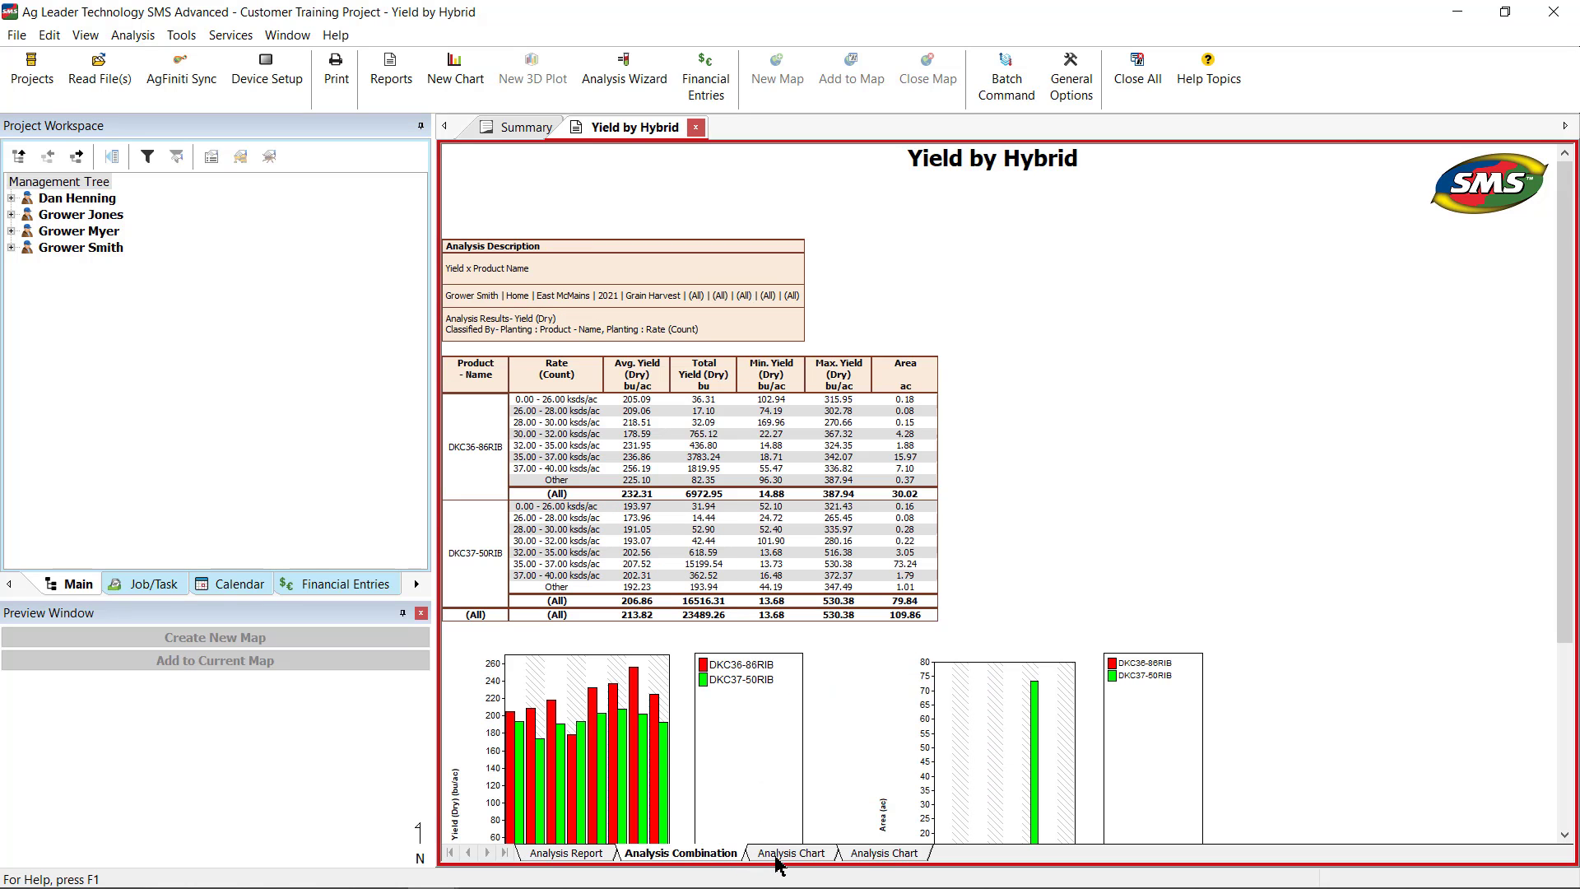
click(778, 856)
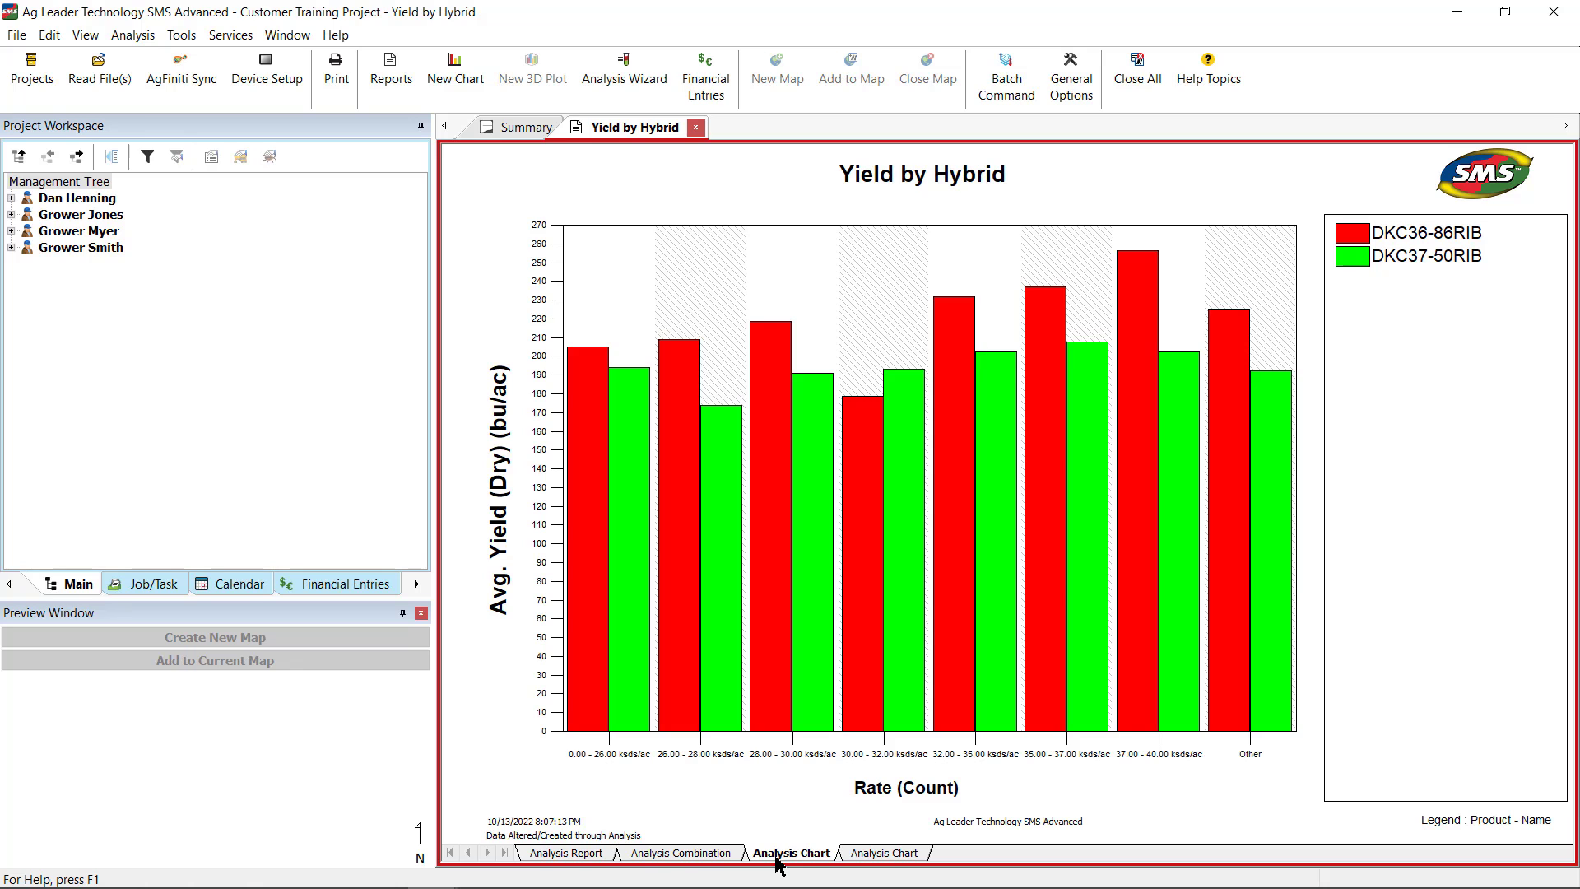
click(859, 856)
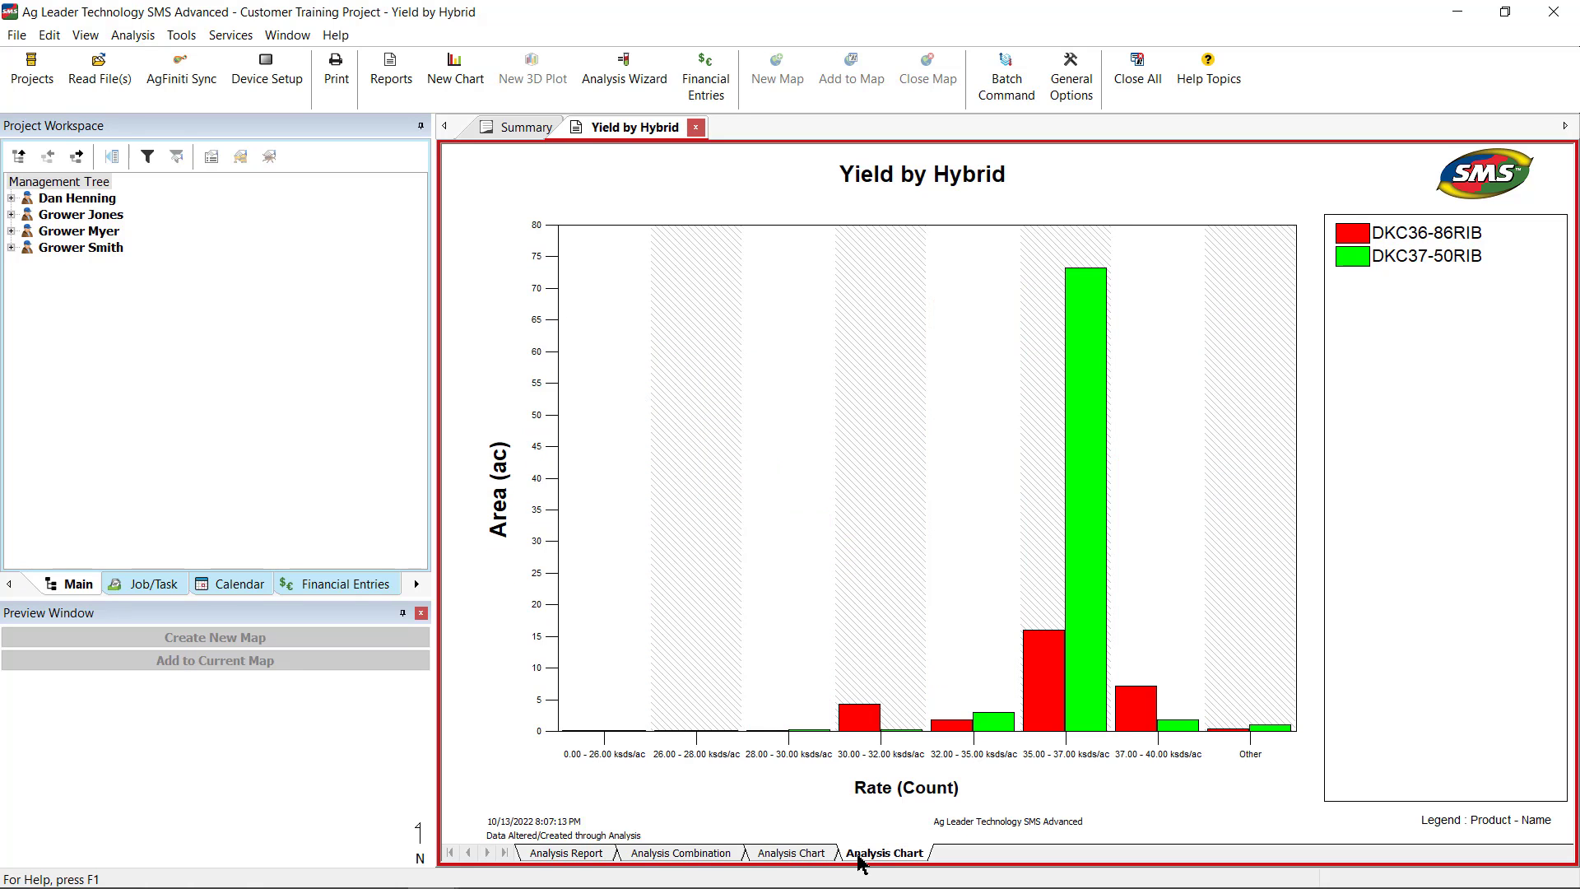
click(592, 856)
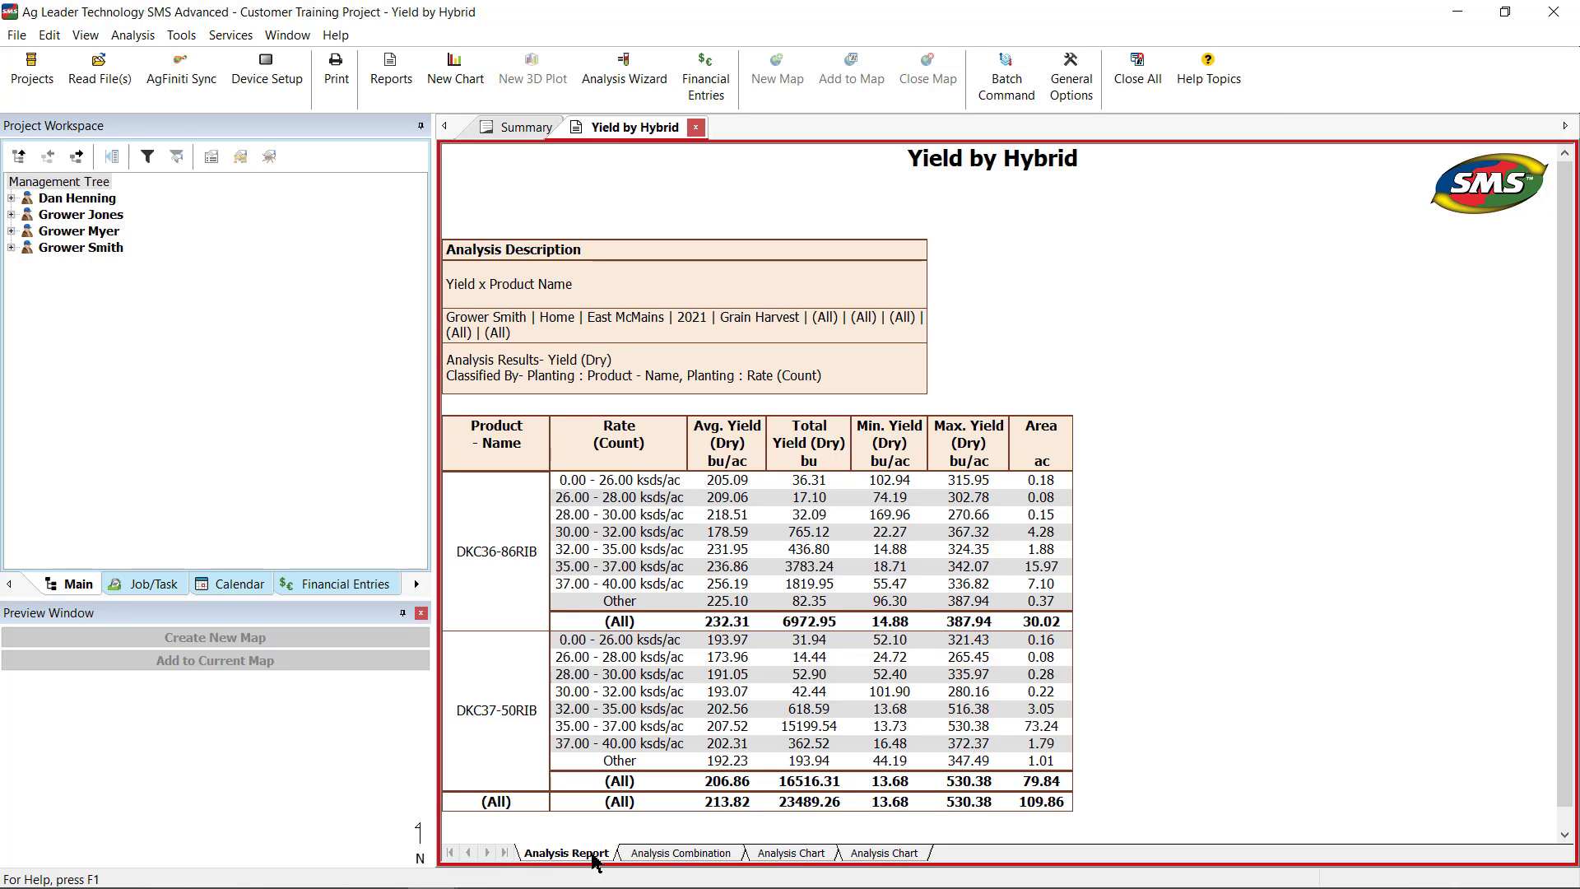
Edit the analysis report's columns so that Area comes first among the result items, ahead of Avg. Yield (Dry).
right_click(1148, 566)
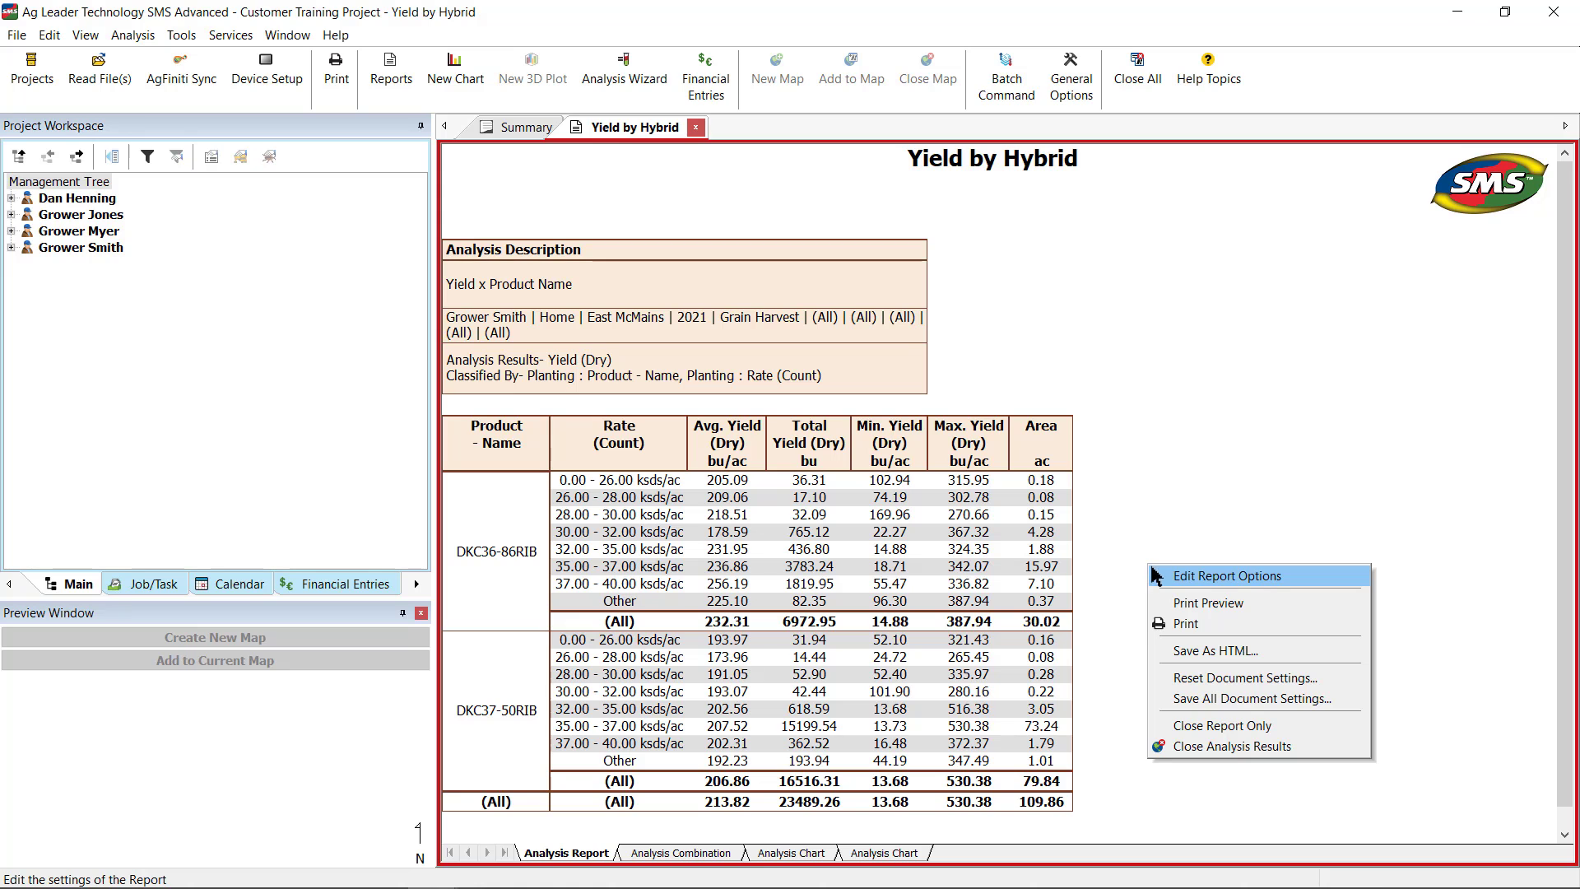
click(1166, 580)
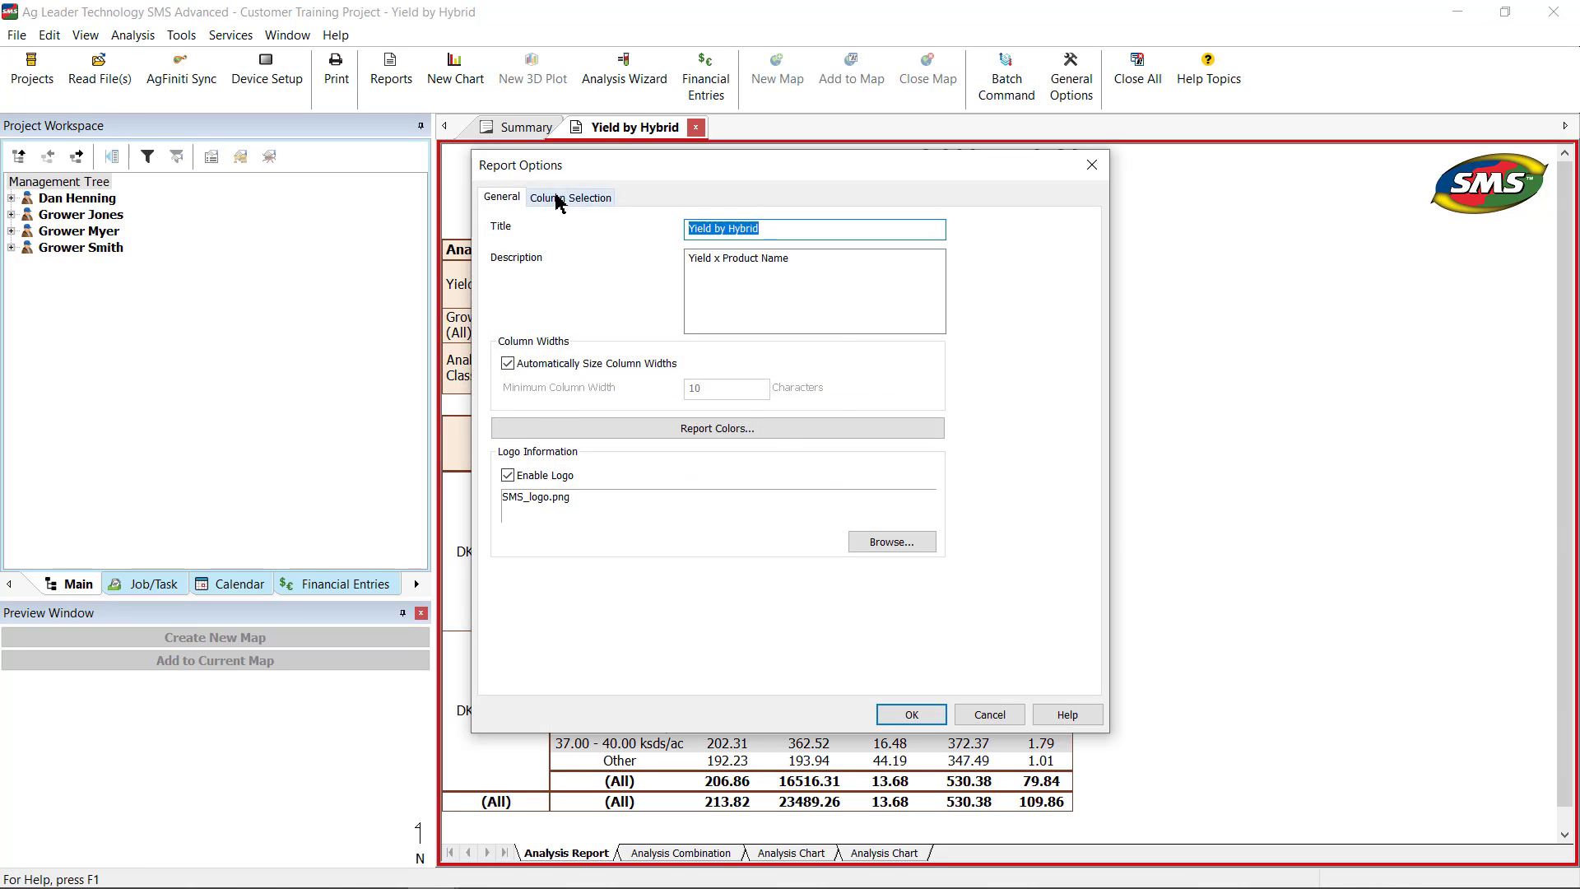
click(559, 196)
click(854, 414)
click(1051, 341)
click(1050, 341)
click(1050, 341)
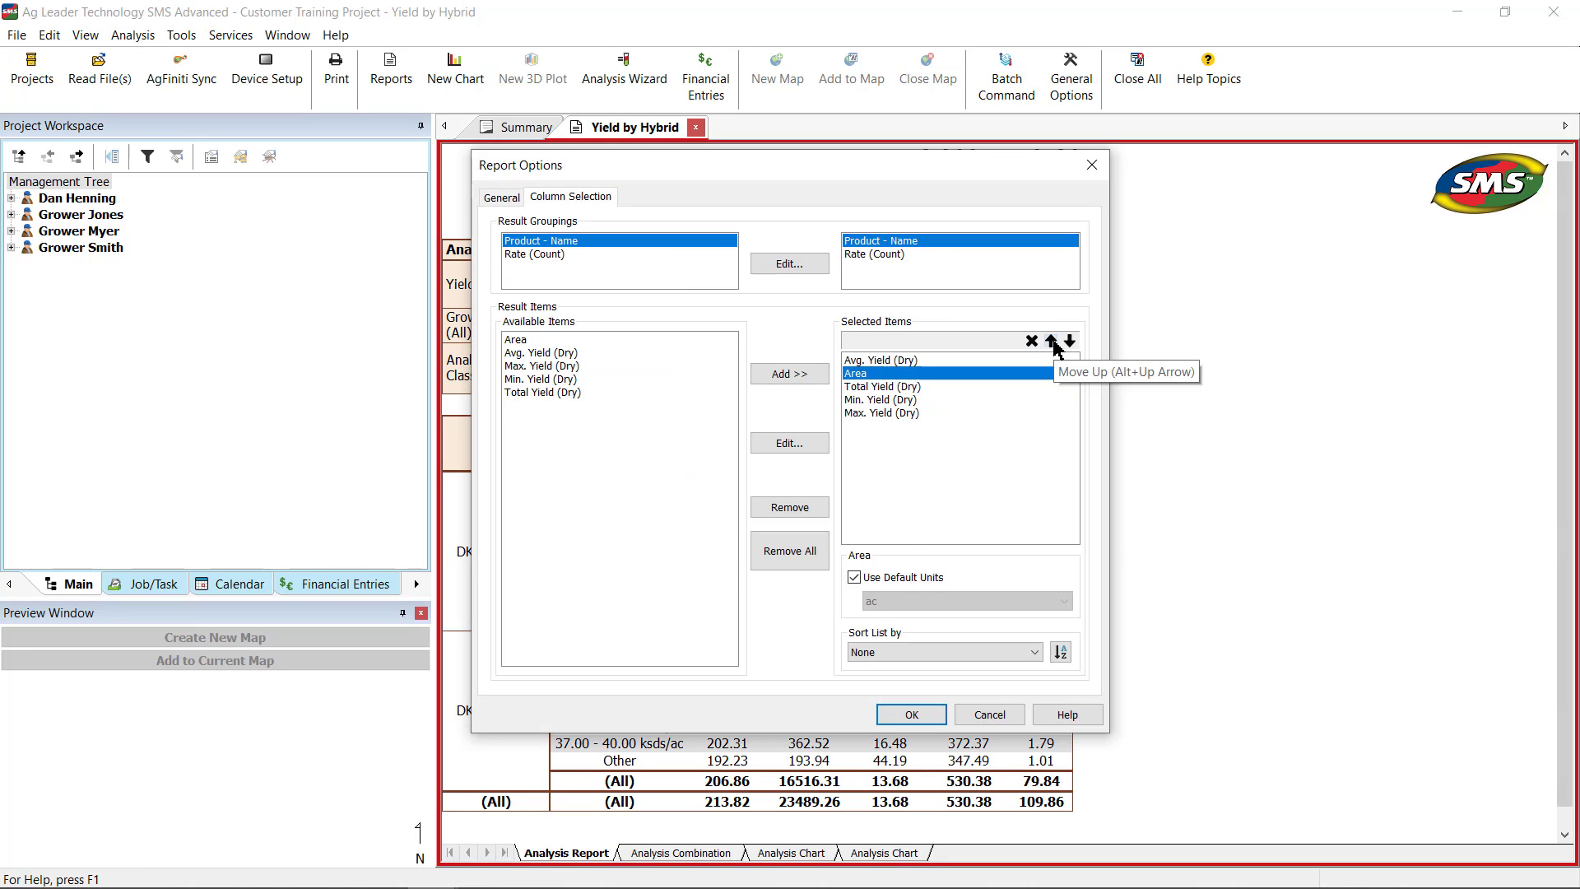
click(1051, 341)
click(912, 715)
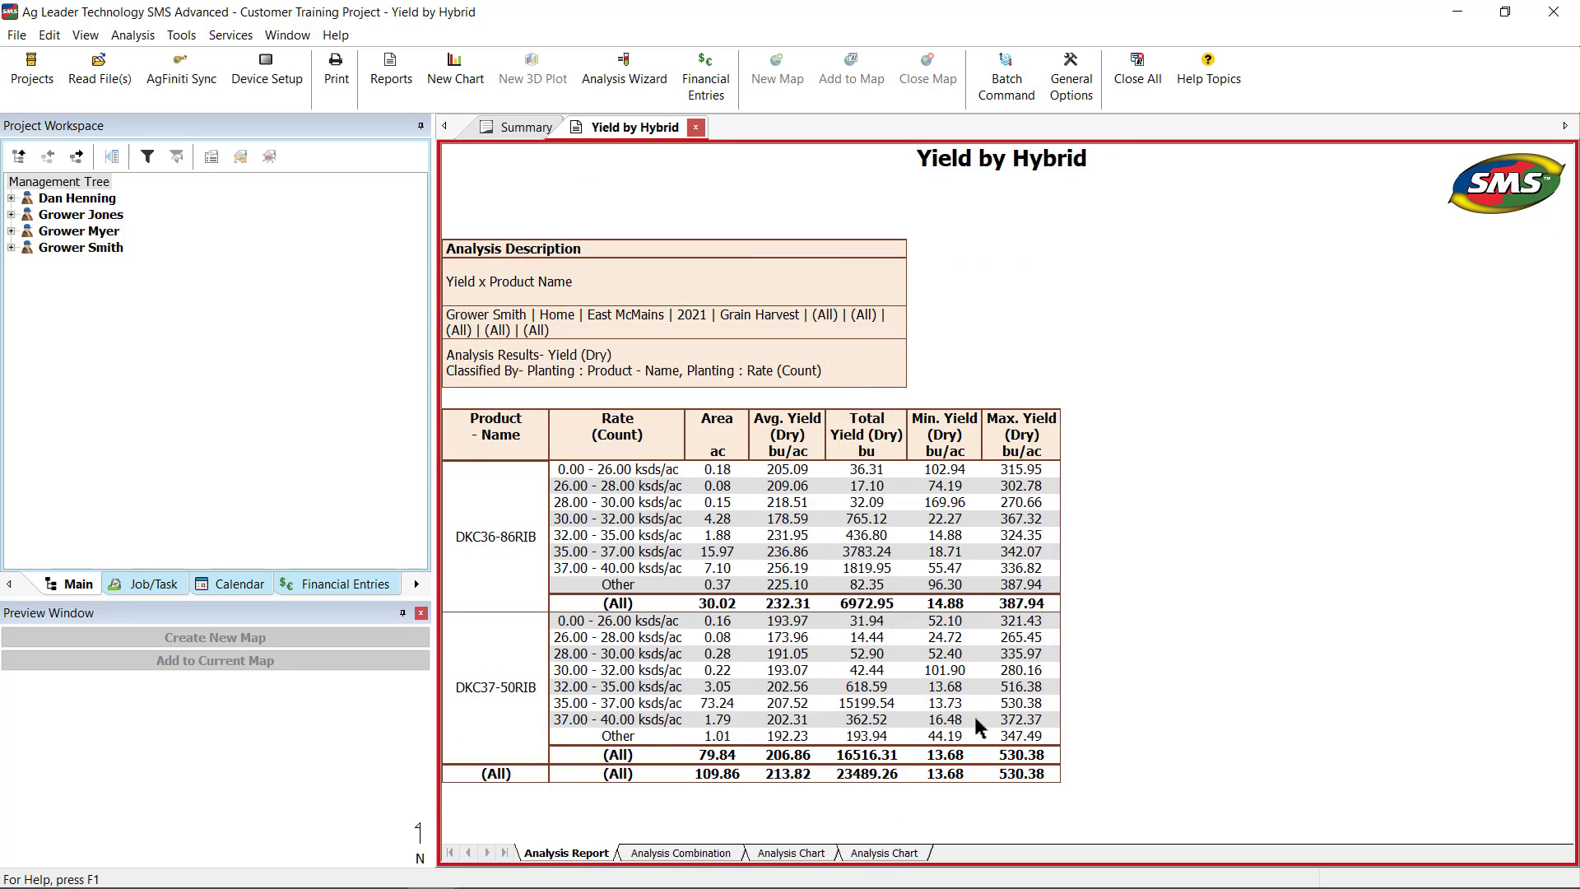
Look through the print and save options for the report and for all analysis results.
right_click(1175, 729)
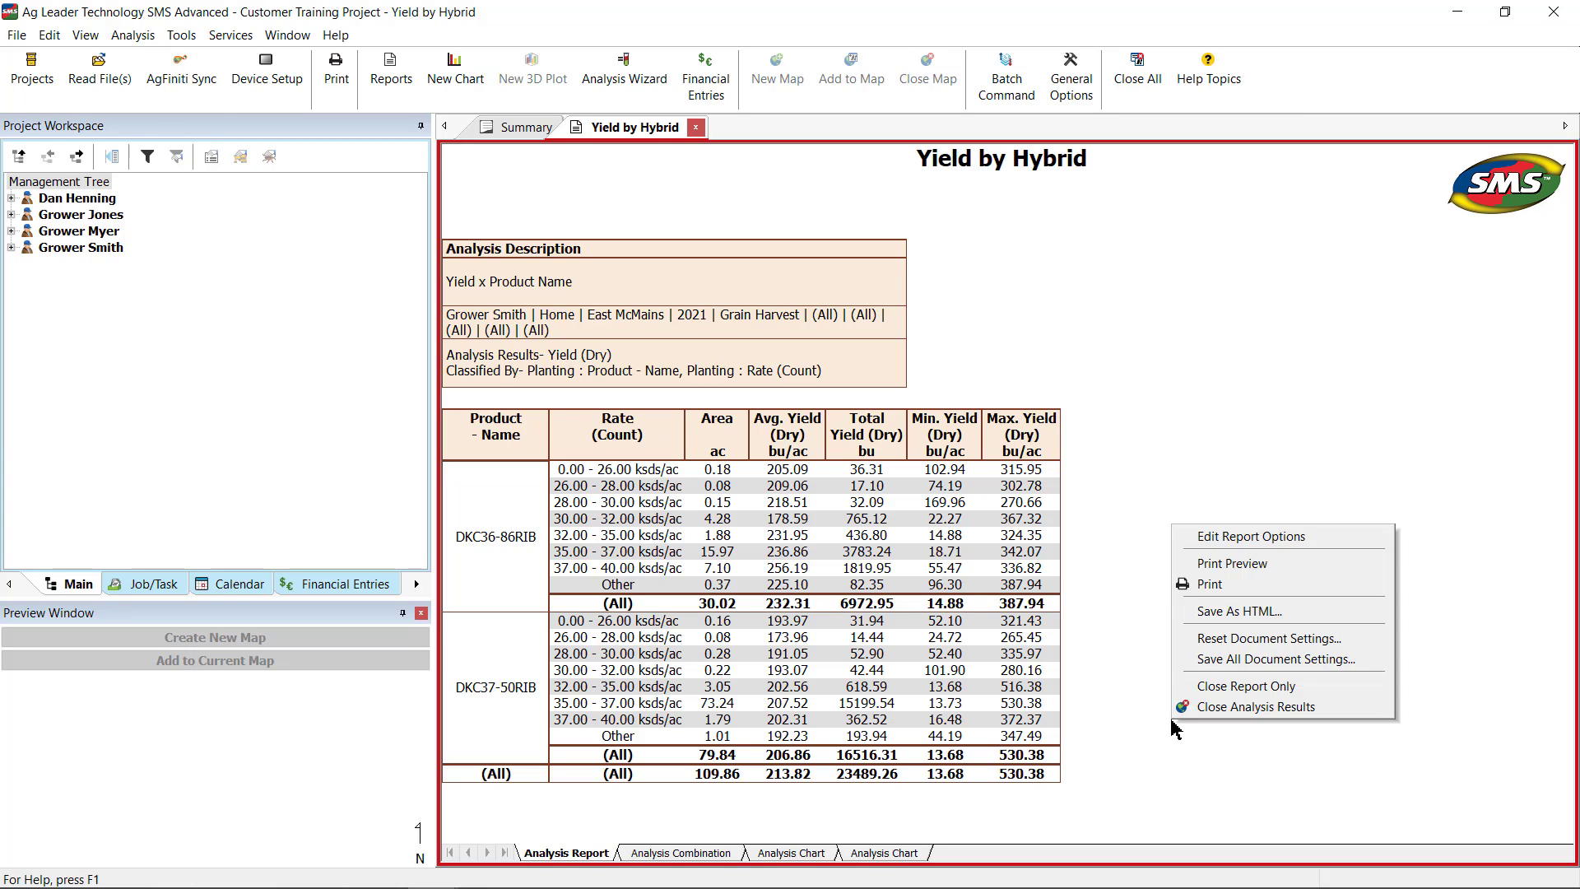
click(17, 34)
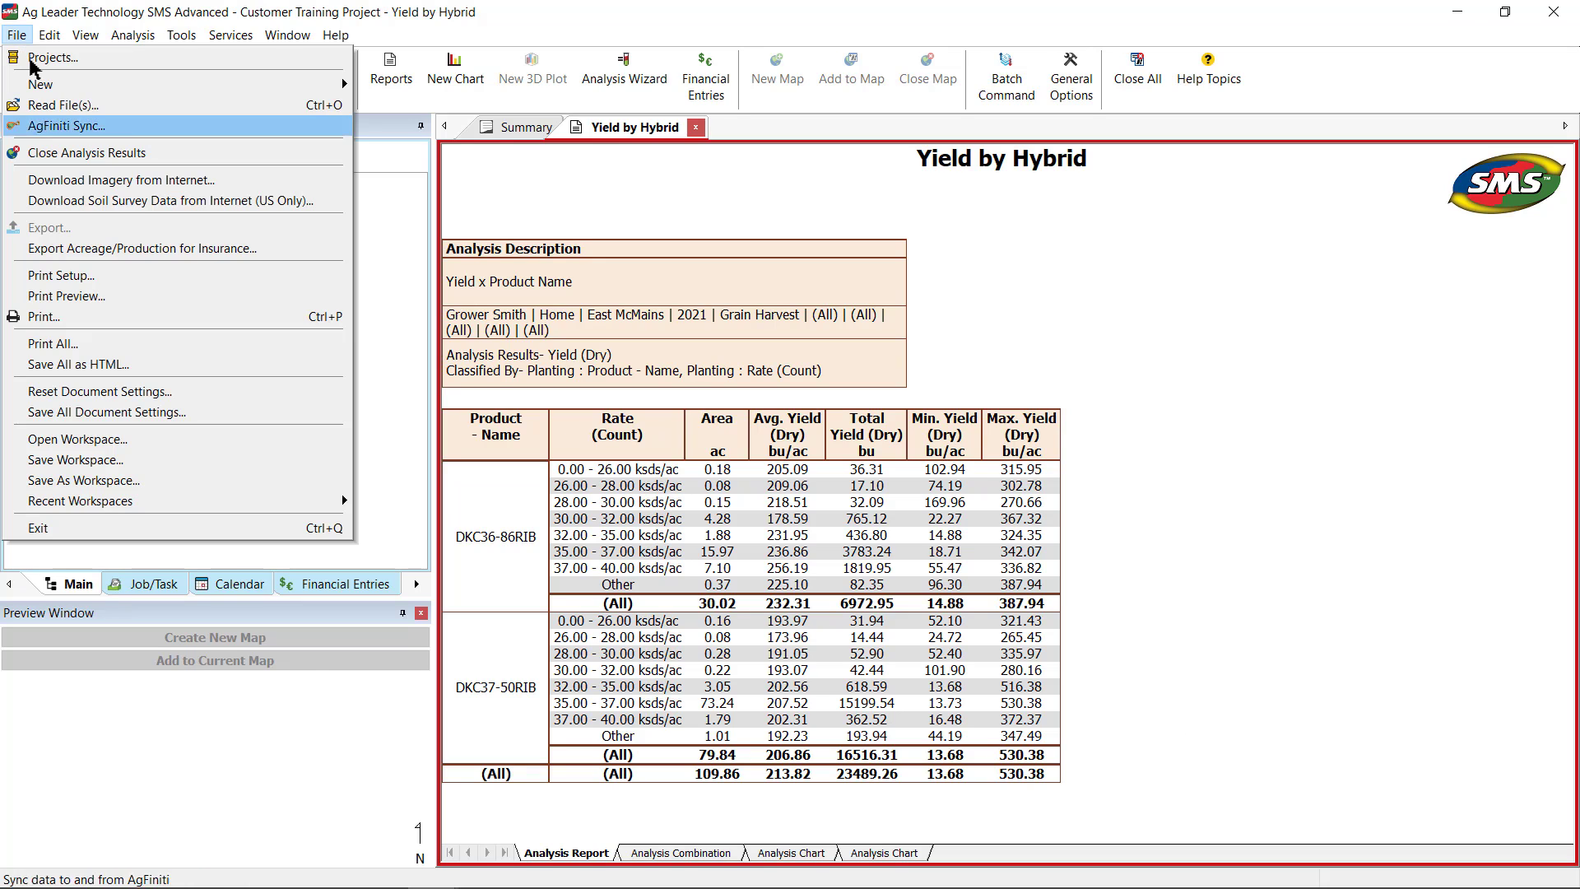